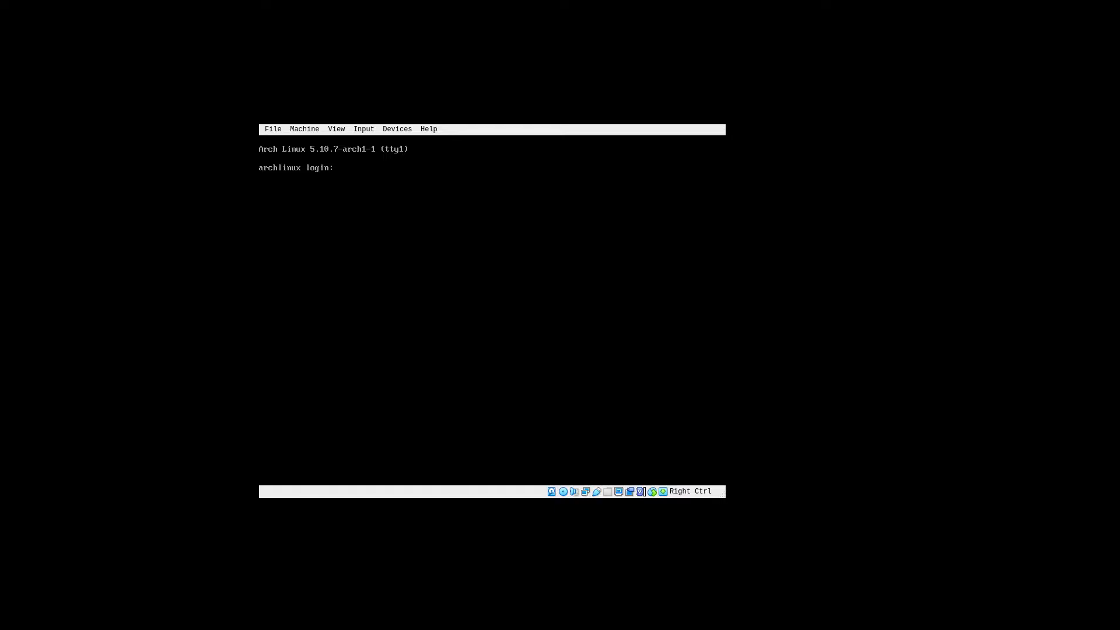
# Log in at the archlinux console with the account's username and password
pyautogui.write('william')
pyautogui.press('Return')
pyautogui.press('Return')
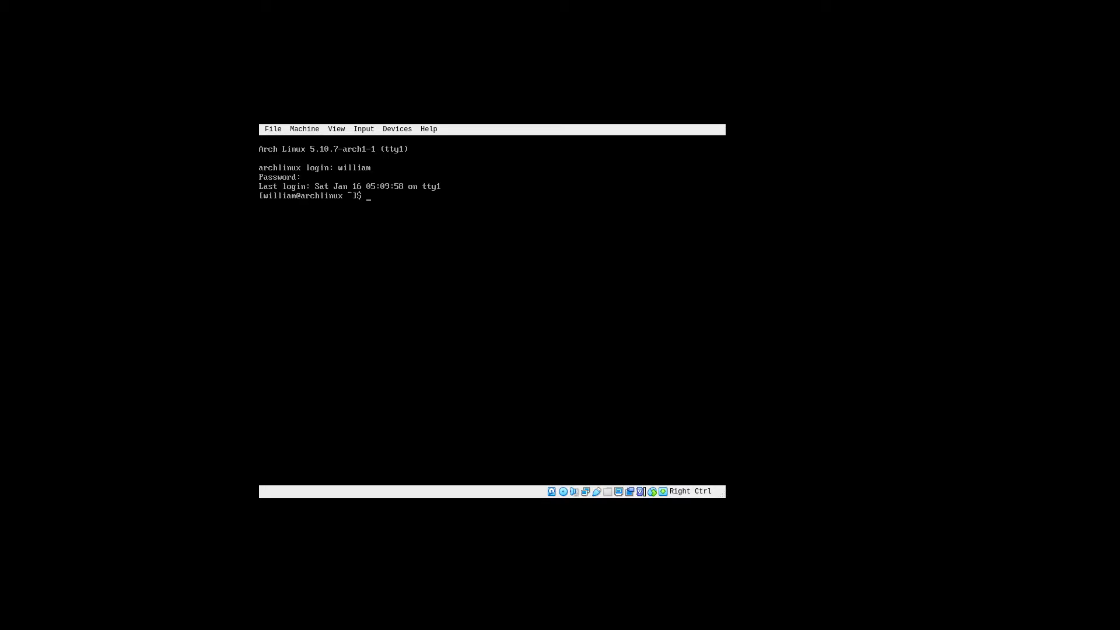
# List the network interfaces with ip link and bring enp0s3 up using sudo ip link set enp0s3 up
pyautogui.write('ip link')
pyautogui.press('Return')
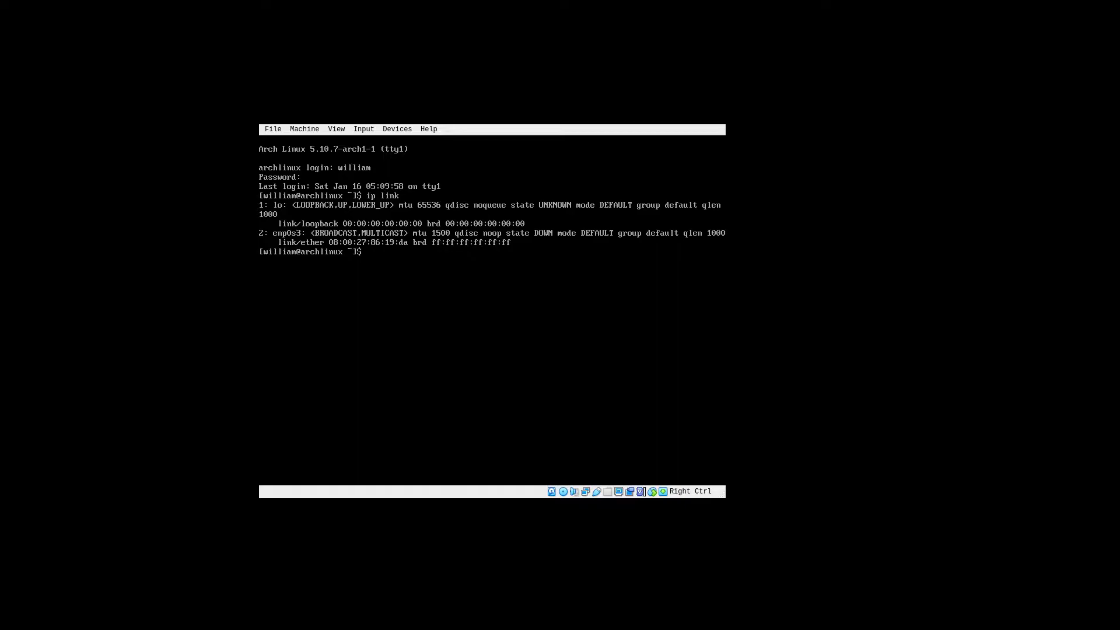
pyautogui.write('sudo ip link set enp0s3 up')
pyautogui.press('Return')
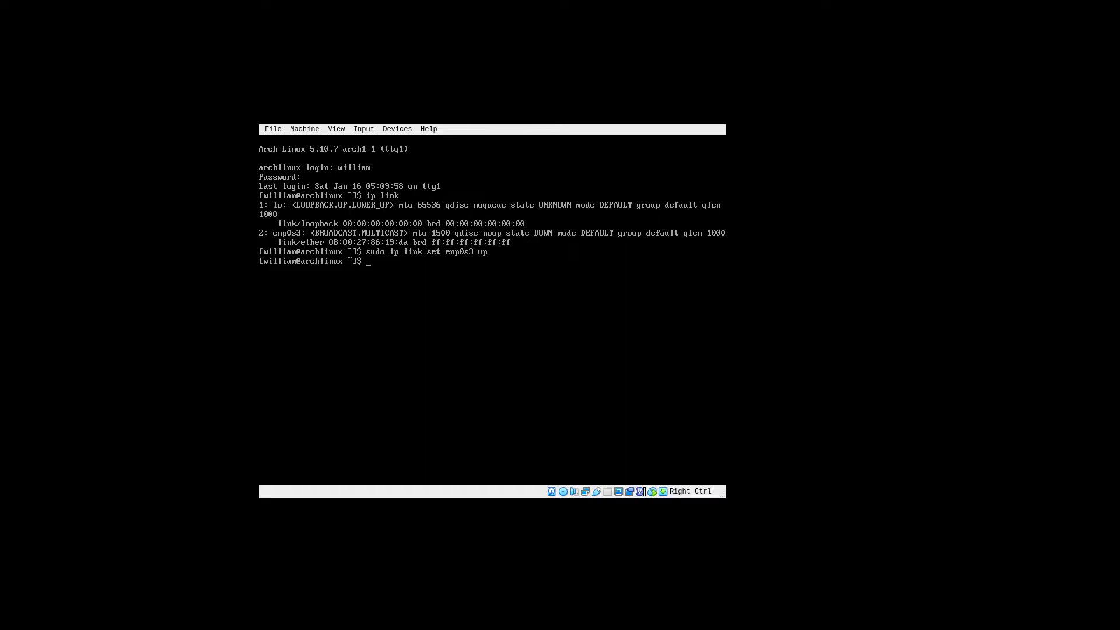
pyautogui.write('ip')
pyautogui.write('iwctl')
pyautogui.write('--passph')
pyautogui.write('arse')
pyautogui.write(' passwod ')
pyautogui.write('d')
pyautogui.write(' station')
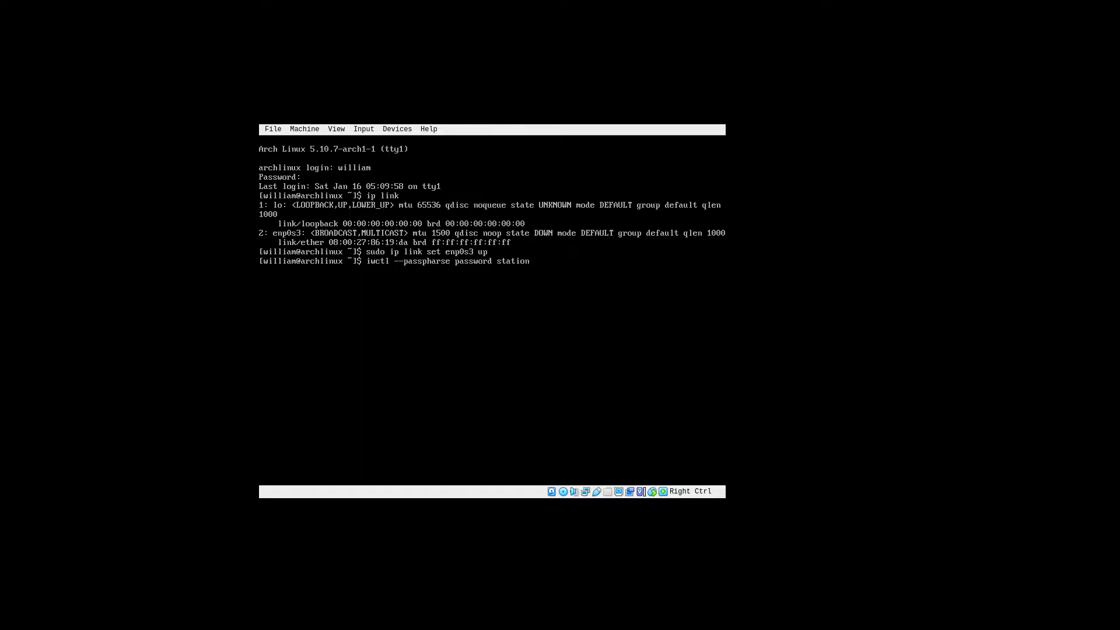
pyautogui.write(' interface_name cone')
pyautogui.press('BackSpace')
pyautogui.write('nect wifi')
pyautogui.press('BackSpace')
pyautogui.write('i_essid')
pyautogui.press('BackSpace')
pyautogui.press('BackSpace')
pyautogui.press('BackSpace')
pyautogui.press('BackSpace')
pyautogui.press('BackSpace')
pyautogui.press('BackSpace')
pyautogui.press('BackSpace')
pyautogui.press('BackSpace')
pyautogui.press('BackSpace')
pyautogui.press('BackSpace')
pyautogui.press('BackSpace')
pyautogui.press('BackSpace')
pyautogui.press('BackSpace')
pyautogui.press('BackSpace')
pyautogui.press('BackSpace')
pyautogui.press('BackSpace')
pyautogui.press('BackSpace')
pyautogui.press('BackSpace')
pyautogui.press('BackSpace')
pyautogui.press('BackSpace')
pyautogui.press('BackSpace')
pyautogui.press('BackSpace')
pyautogui.press('BackSpace')
pyautogui.press('BackSpace')
pyautogui.press('BackSpace')
pyautogui.press('BackSpace')
pyautogui.press('BackSpace')
pyautogui.press('BackSpace')
pyautogui.press('BackSpace')
pyautogui.press('BackSpace')
pyautogui.press('BackSpace')
# Request a network address for the machine by running sudo dhcpcd
pyautogui.write('sudo dj')
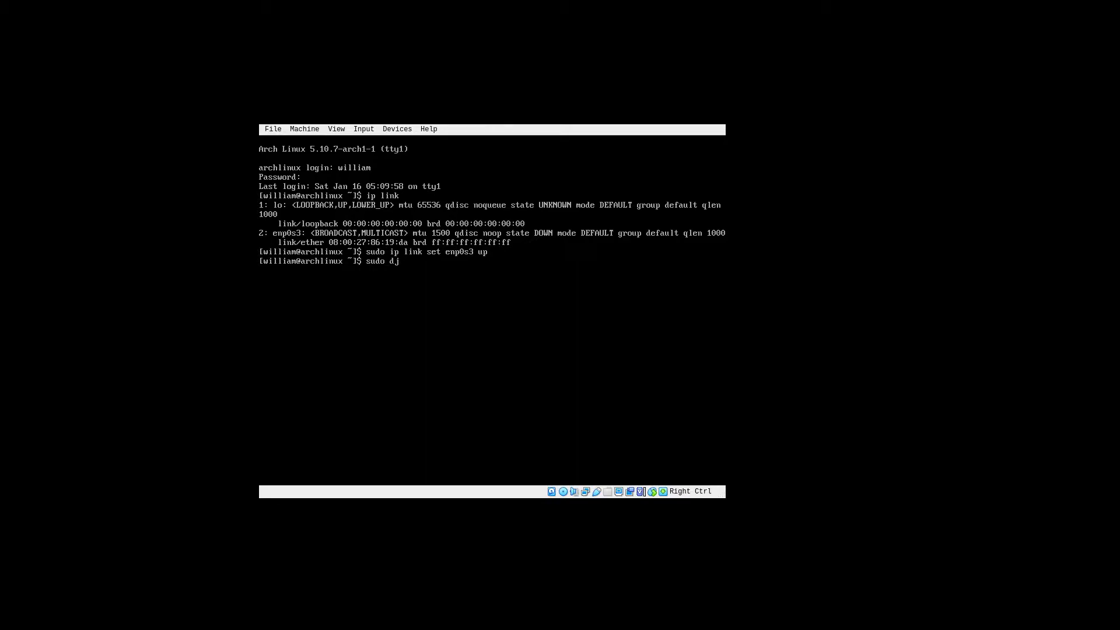
pyautogui.press('BackSpace')
pyautogui.write('hcpcd')
pyautogui.press('Return')
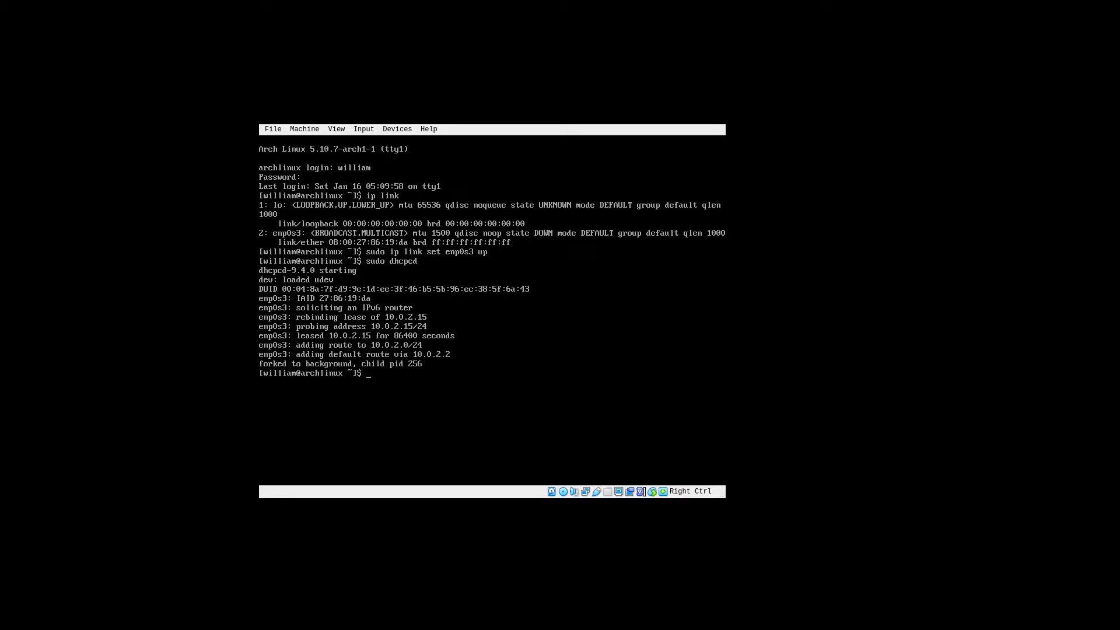
# Test the internet connection by pinging google.com, stop the ping and clear the terminal
pyautogui.write('ing google.com')
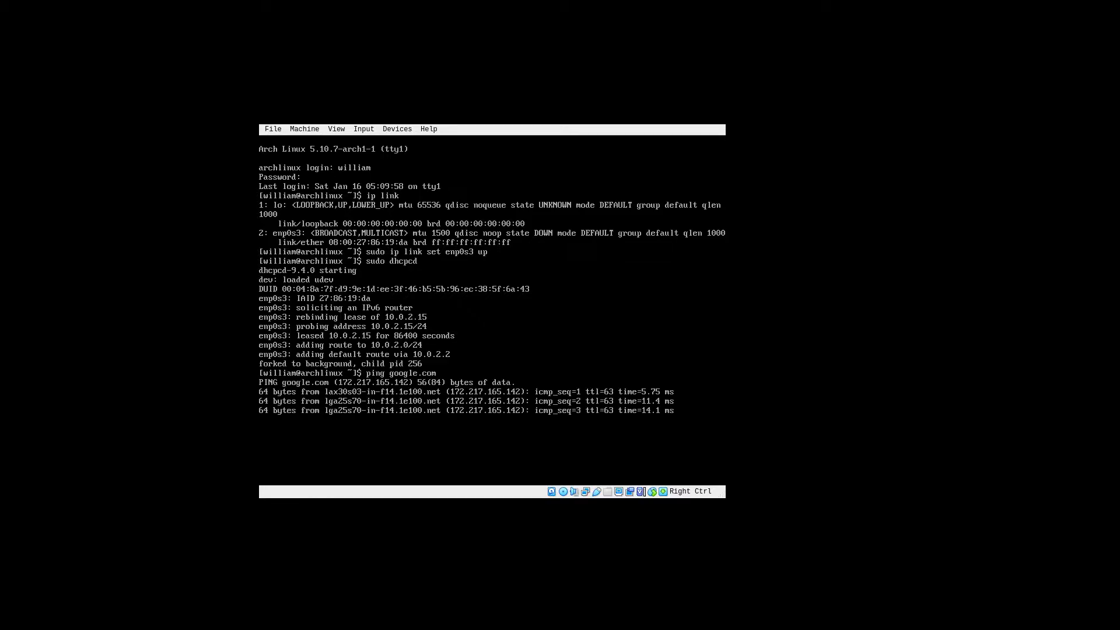
pyautogui.hotkey('ctrl', 'c')
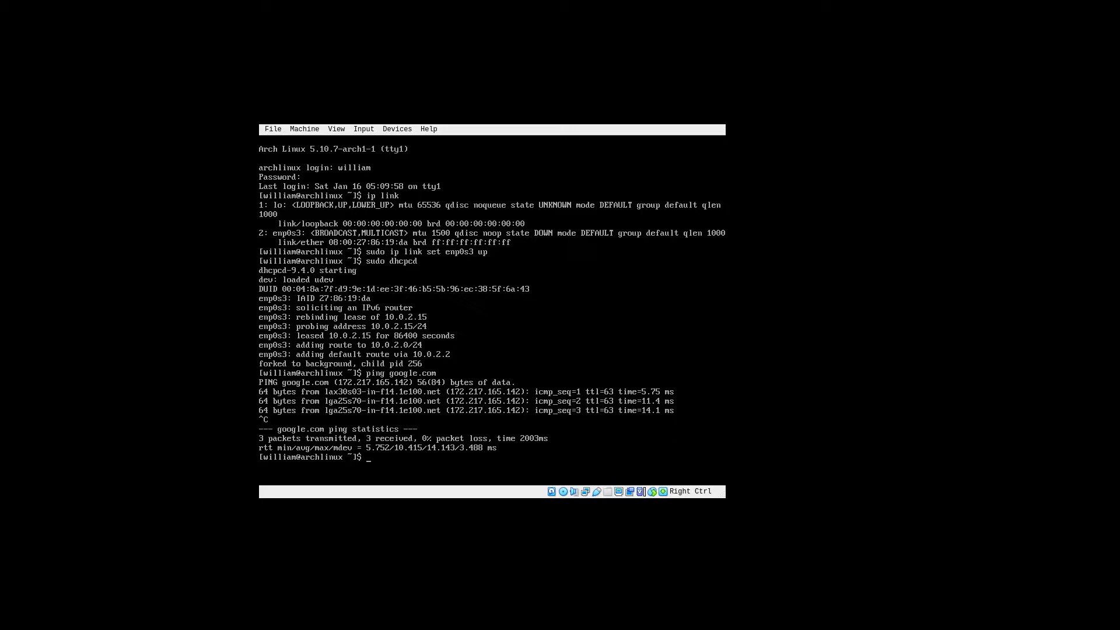
pyautogui.hotkey('ctrl', 'l')
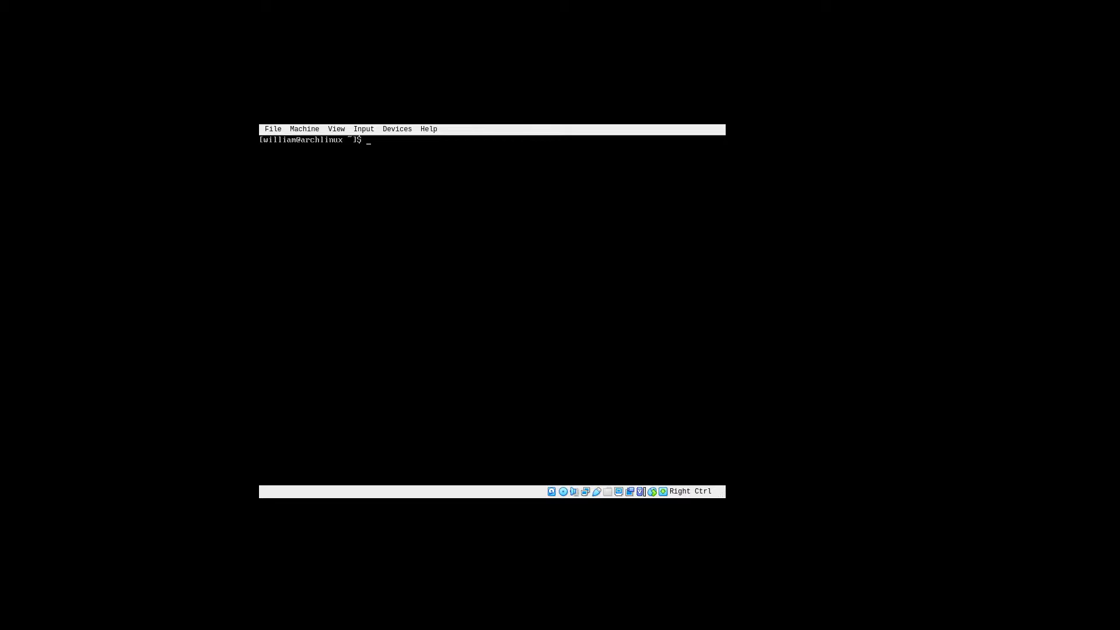
# Run sudo pacman -S for openbox, obconf, menumaker, xterm, terminator, pcmanfm, picom, tint2, plank, xorg, nitrogen and gnome-backgrounds
pyautogui.write('sudo pacman')
pyautogui.write(' -S openbo')
pyautogui.write('x on')
pyautogui.write('cong')
pyautogui.write(' menumaker')
pyautogui.write(' xterm')
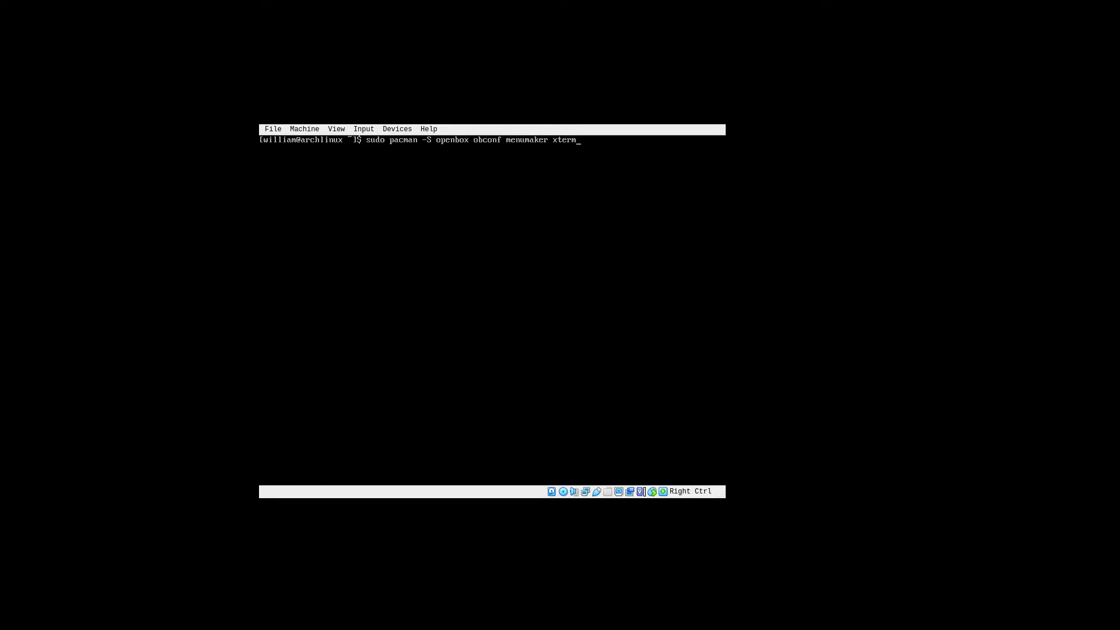
pyautogui.write(' terminato')
pyautogui.write('pcm')
pyautogui.write('icom tint2')
pyautogui.write('plank')
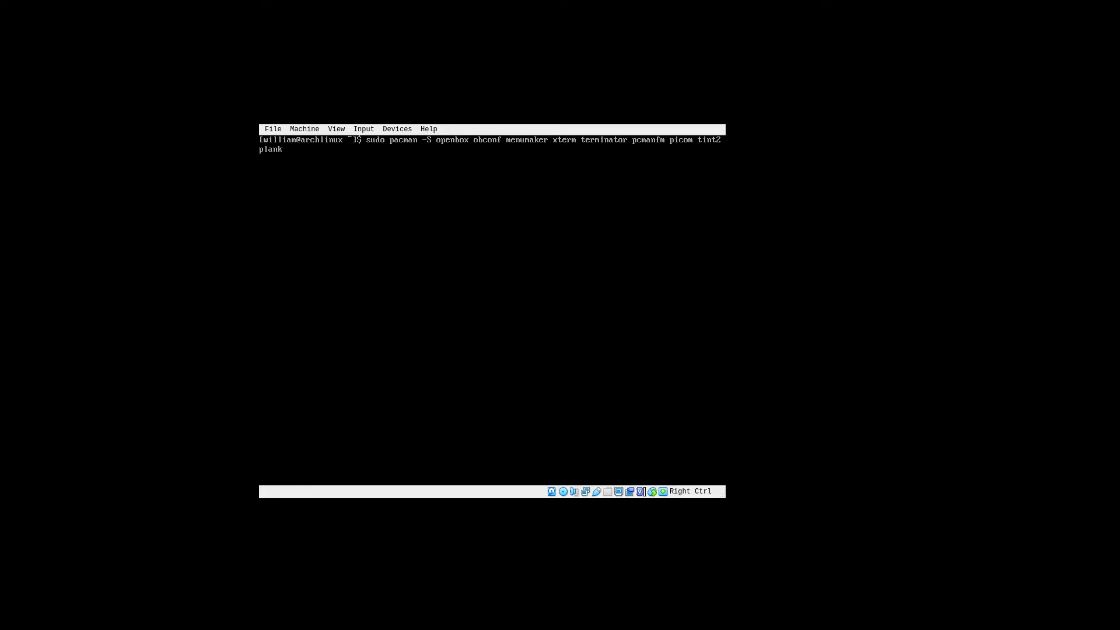
pyautogui.write('xorg xo')
pyautogui.write('g')
pyautogui.write('nitrogen')
pyautogui.write(' gnome-bak')
pyautogui.write('kgrounf')
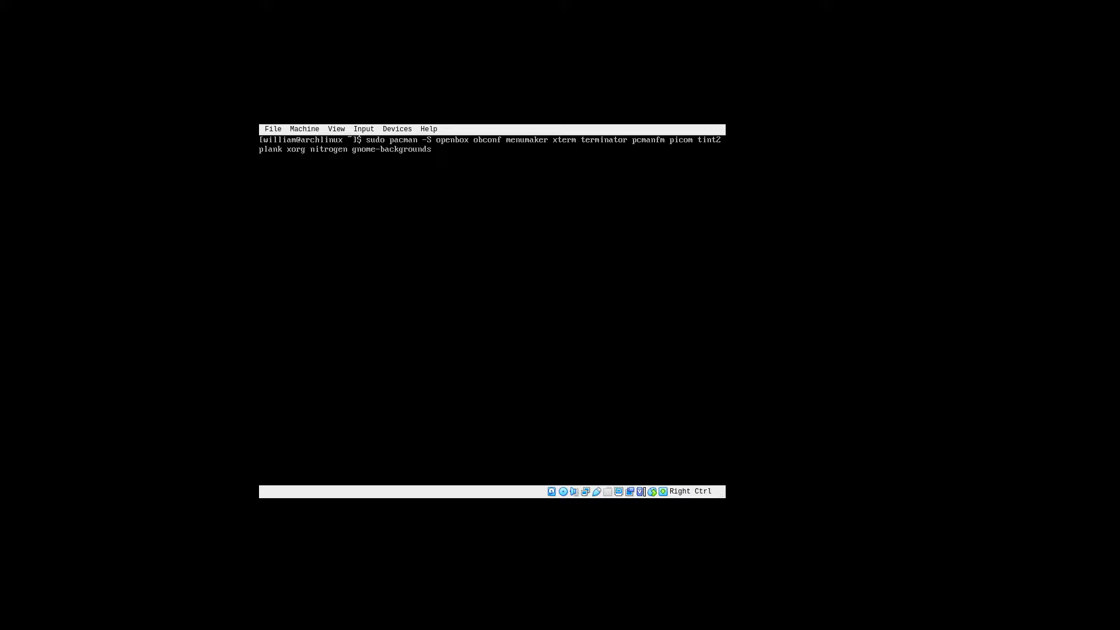
pyautogui.press('Return')
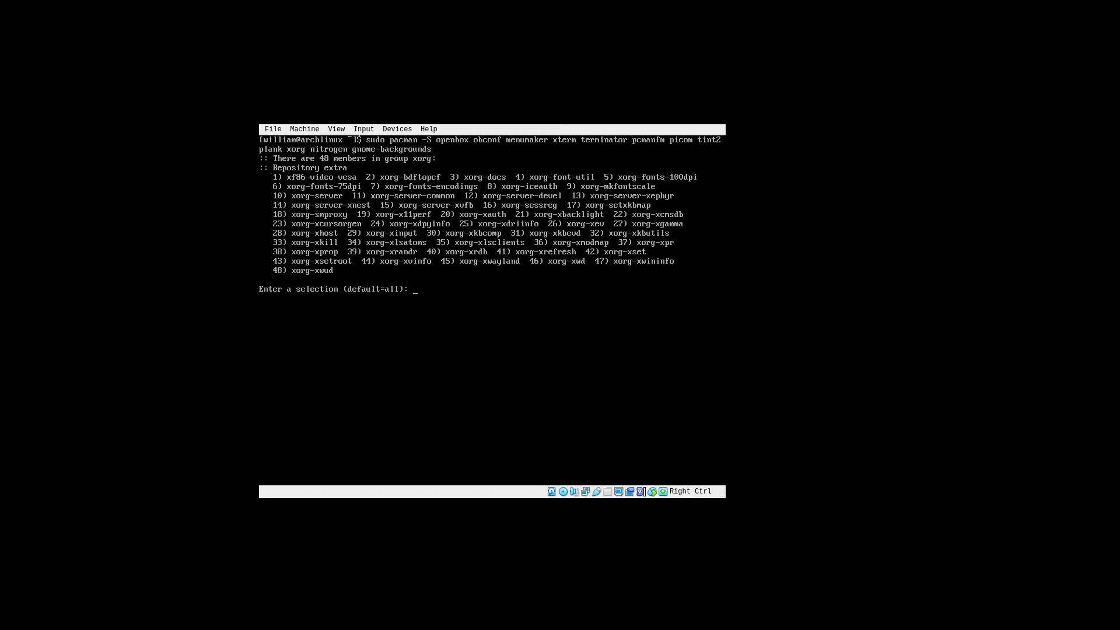
# Interrupt the package selection and rerun the same install with lxappearance and lxhotkey added, accepting all xorg members and the installation
pyautogui.hotkey('ctrl', 'c')
pyautogui.press('Up')
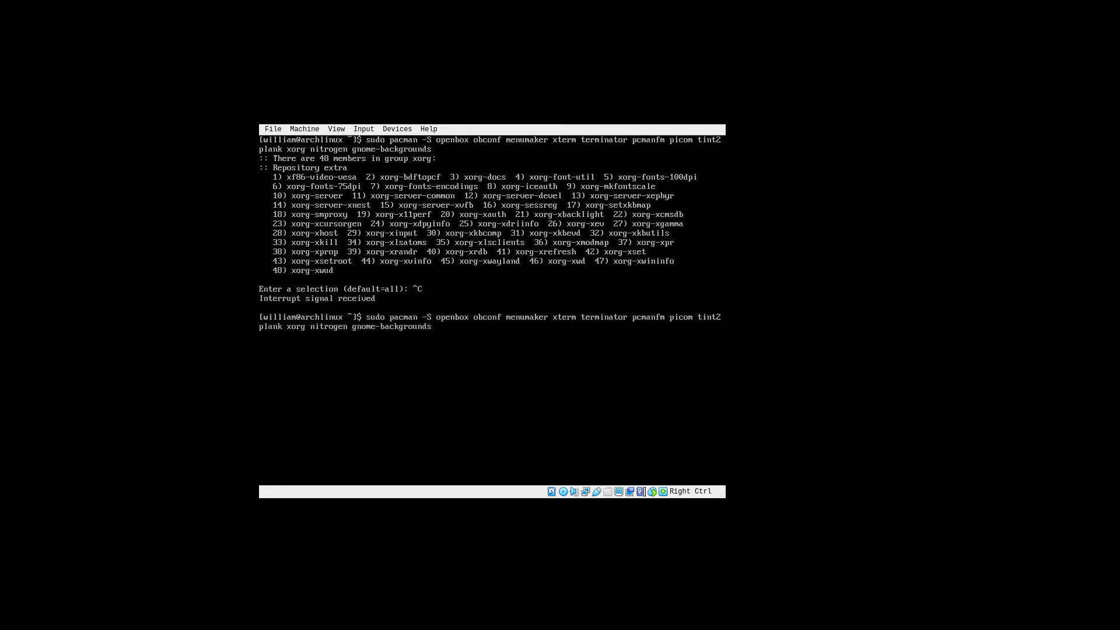
pyautogui.write('lc')
pyautogui.press('BackSpace')
pyautogui.write('xappearna')
pyautogui.press('BackSpace')
pyautogui.press('BackSpace')
pyautogui.write('ance lxht')
pyautogui.press('BackSpace')
pyautogui.write('otkey')
pyautogui.press('Return')
pyautogui.press('Return')
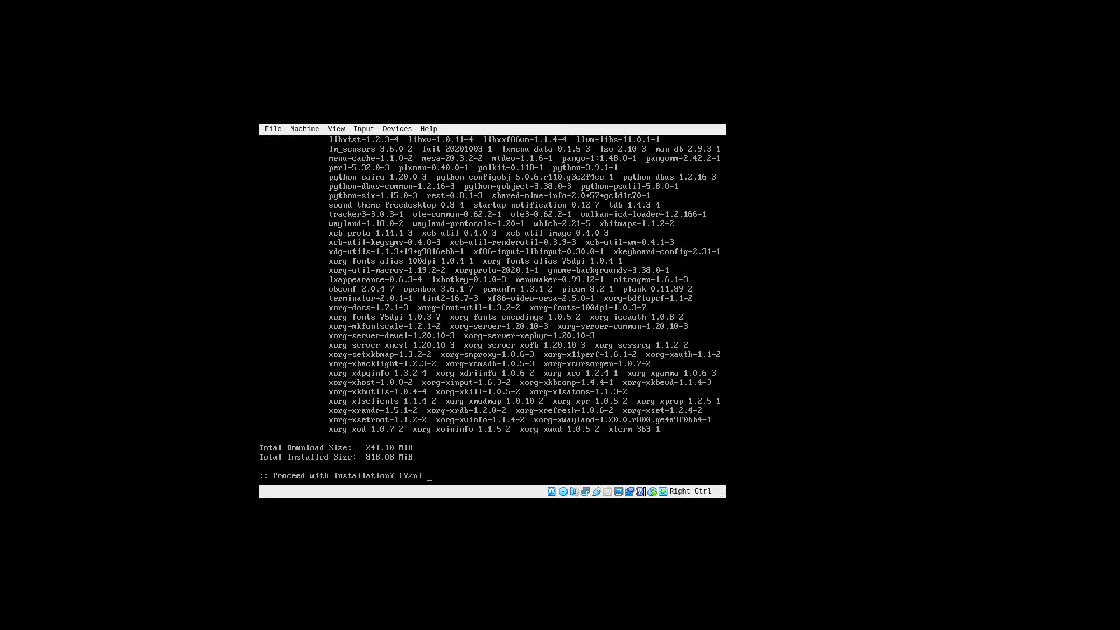
pyautogui.press('Return')
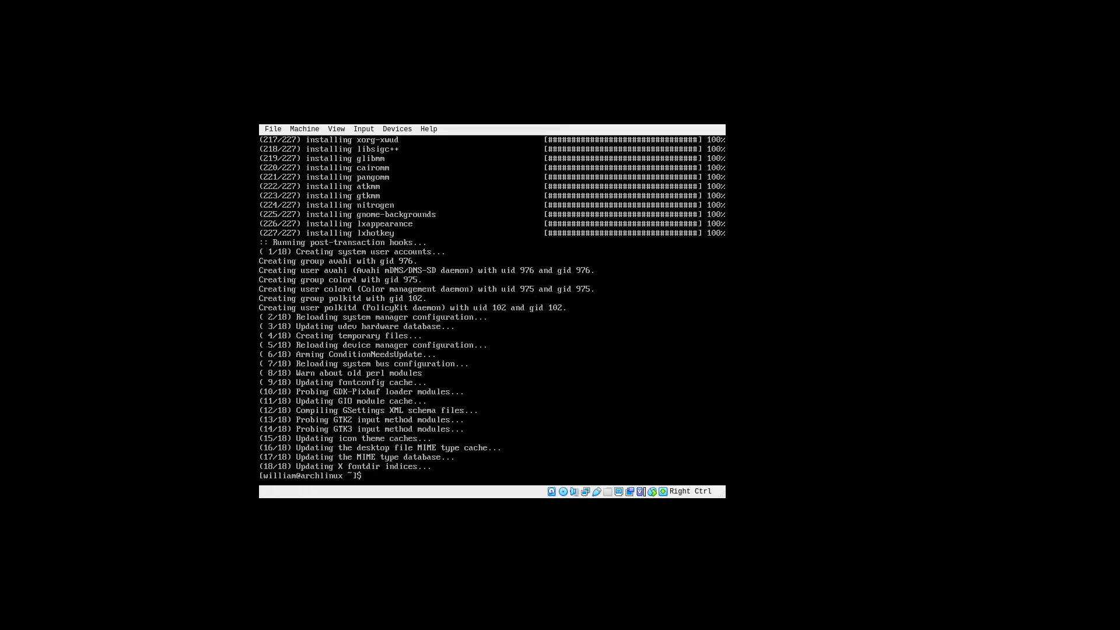
# Install the lxdm display manager with sudo pacman -S lxdm and accept the installation
pyautogui.write('udo pacman -S lxdm')
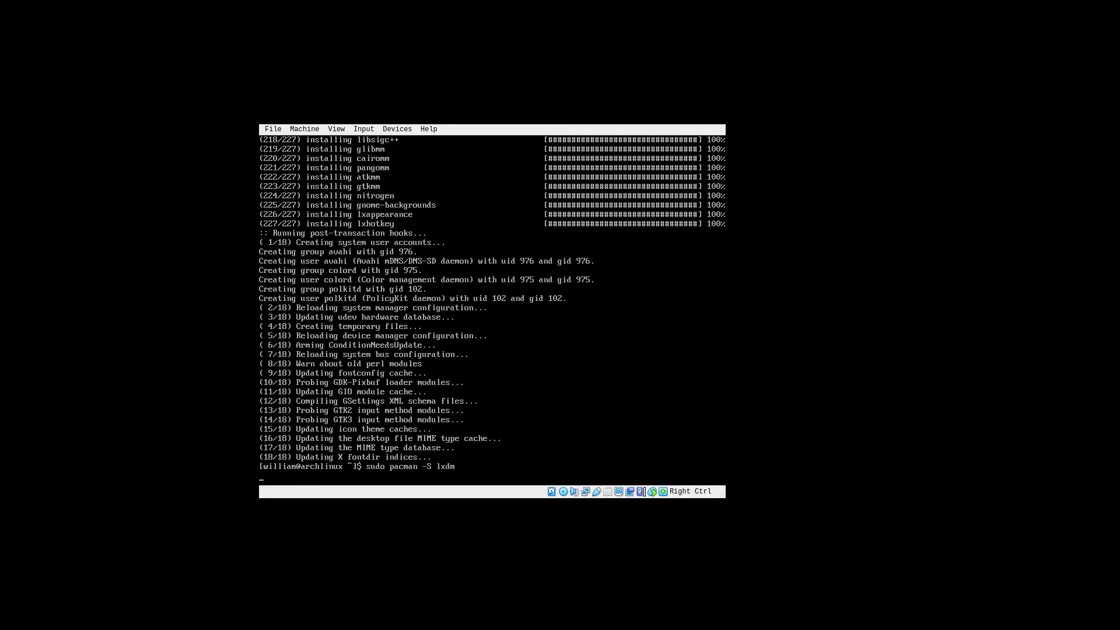
pyautogui.press('Return')
pyautogui.press('Return')
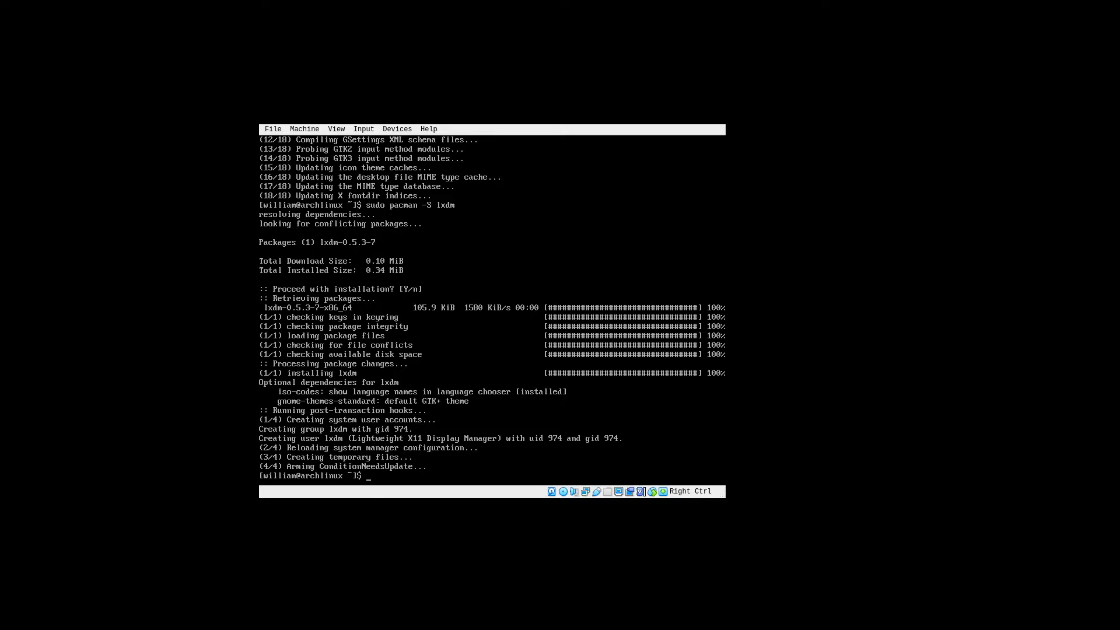
# Enable the lxdm service at boot with sudo systemctl enable lxdm
pyautogui.write('do')
pyautogui.press('BackSpace')
pyautogui.press('BackSpace')
pyautogui.press('BackSpace')
pyautogui.press('BackSpace')
pyautogui.write('systemctl ena')
pyautogui.press('BackSpace')
pyautogui.write('nable')
pyautogui.press('Return')
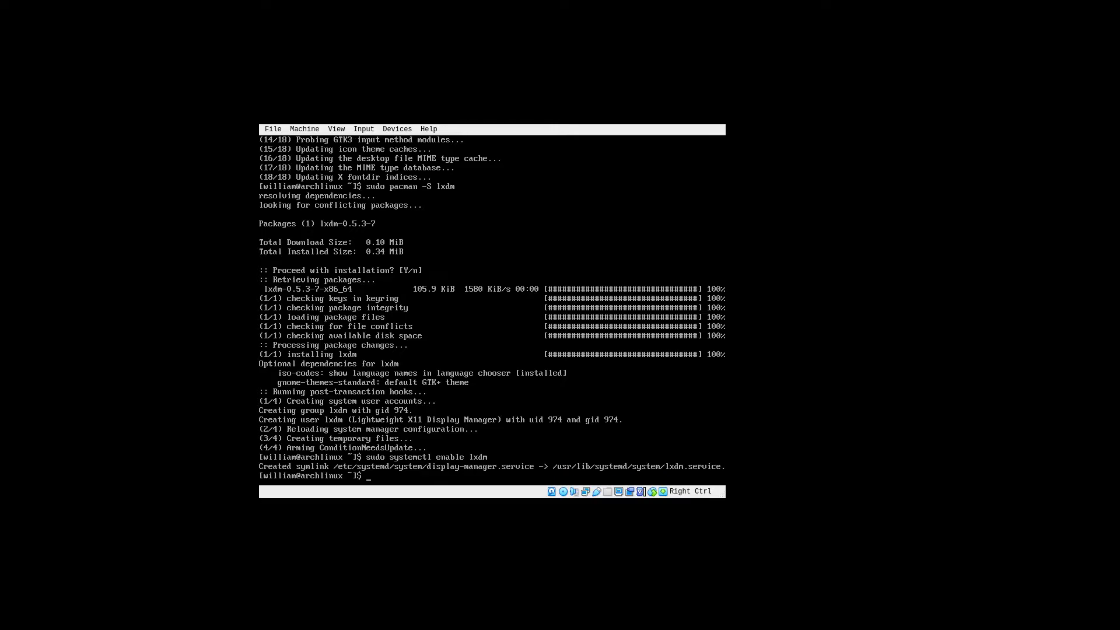
# Reboot the machine with the reboot command and continue through GRUB to the graphical login
pyautogui.write('reboot')
pyautogui.press('Return')
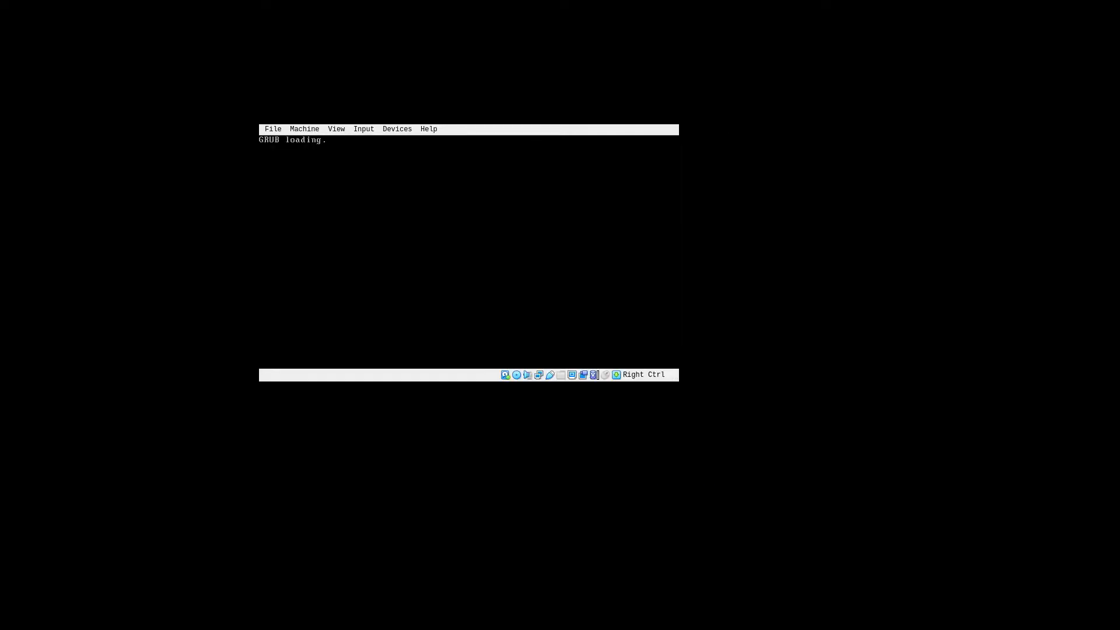
pyautogui.press('Return')
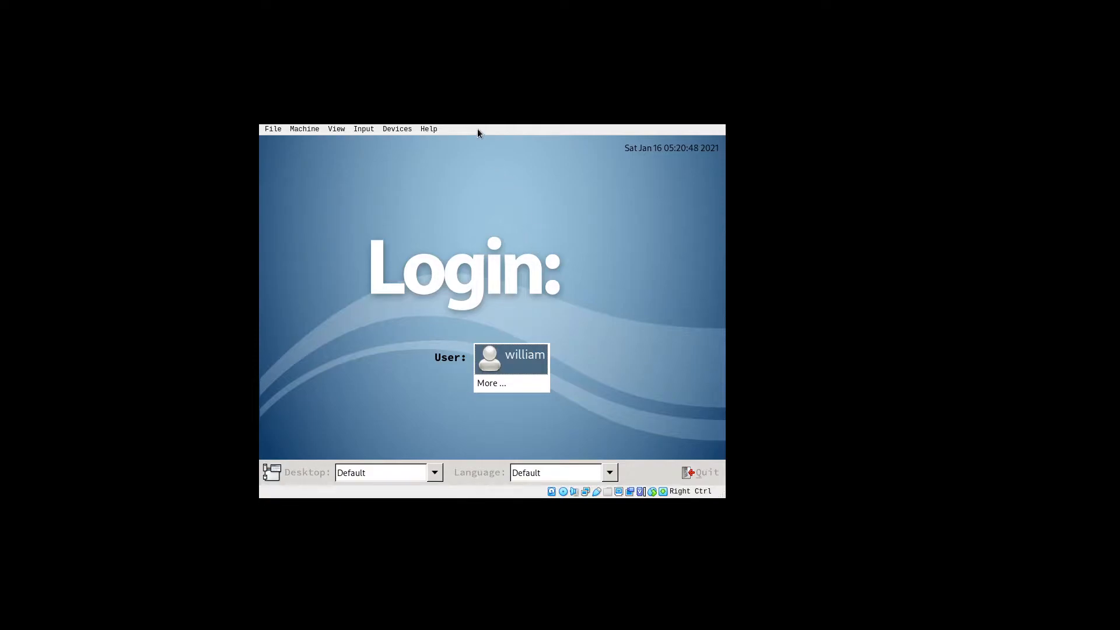
# Choose Openbox as the desktop session and log in to the listed user with the account password
pyautogui.click(434, 473)
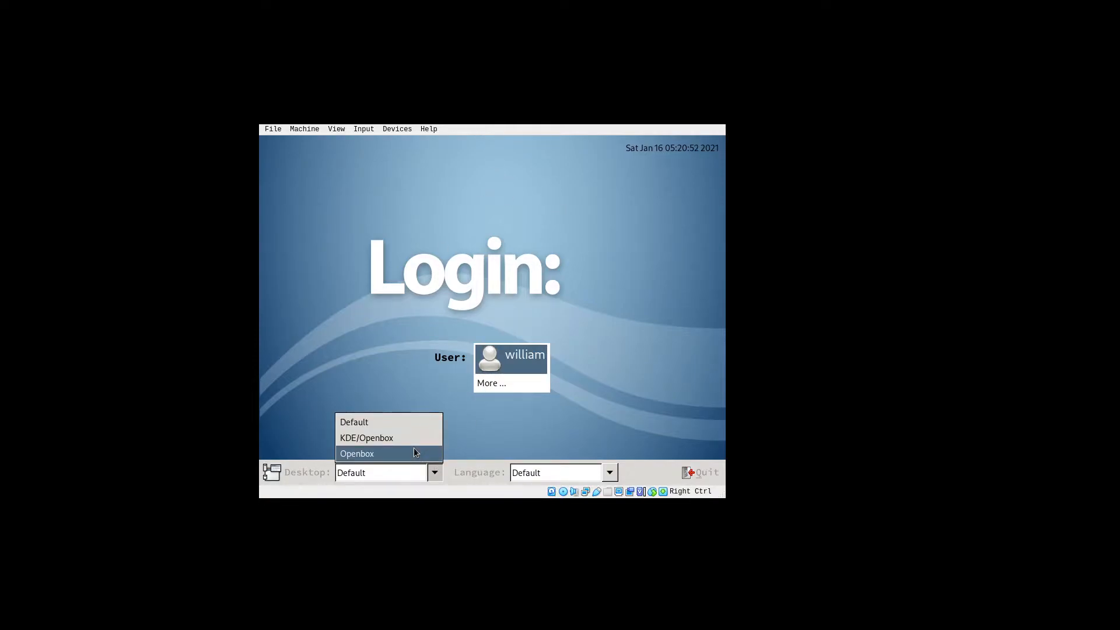
pyautogui.click(415, 454)
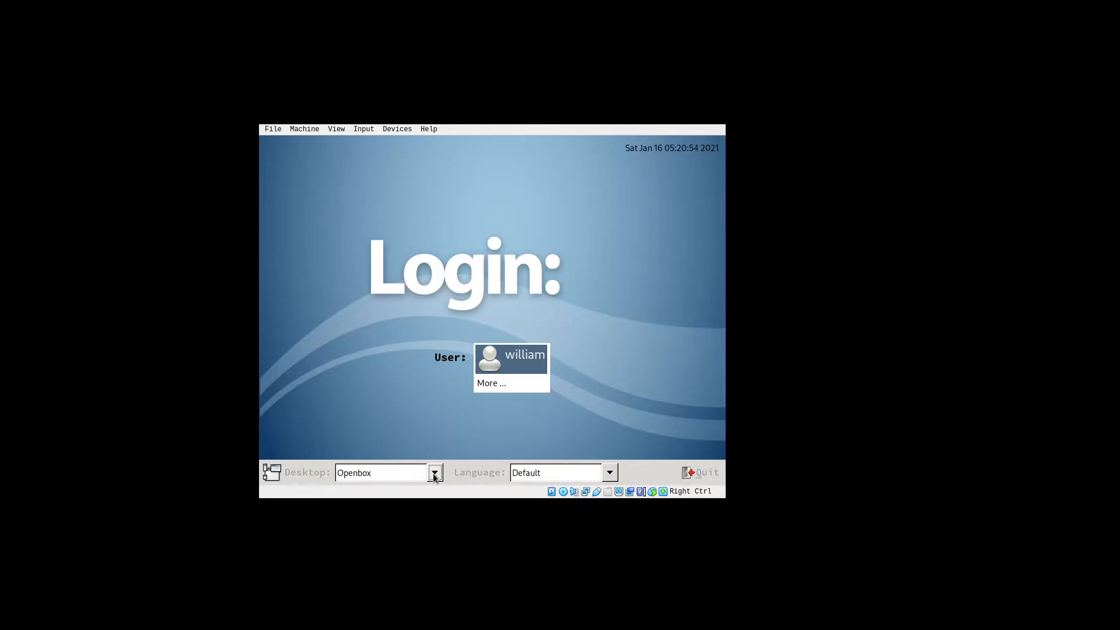
pyautogui.click(386, 481)
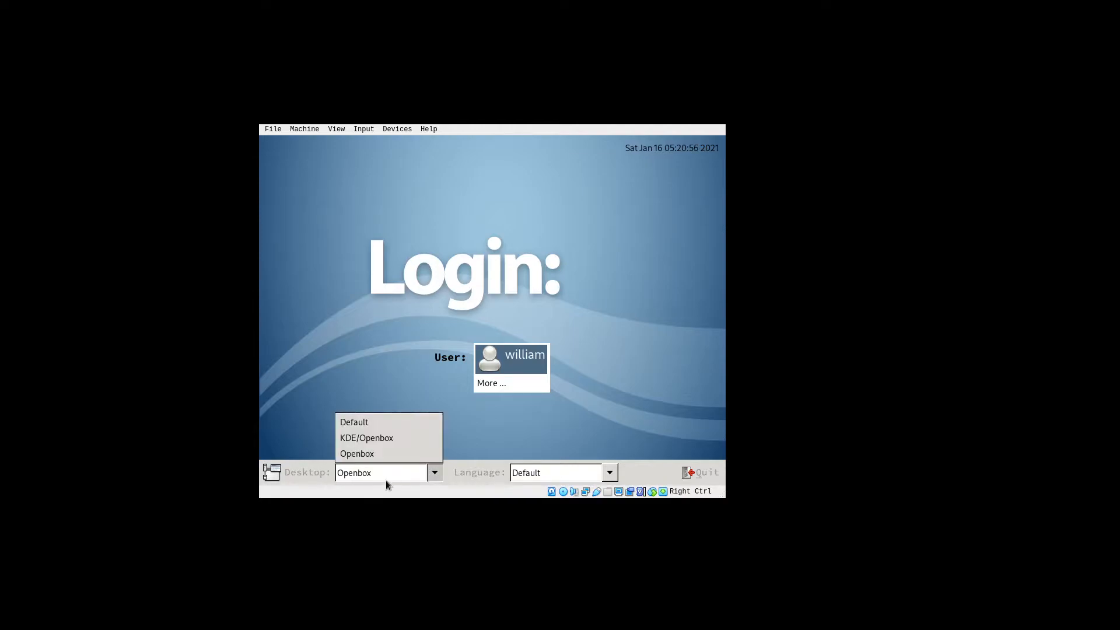
pyautogui.click(386, 479)
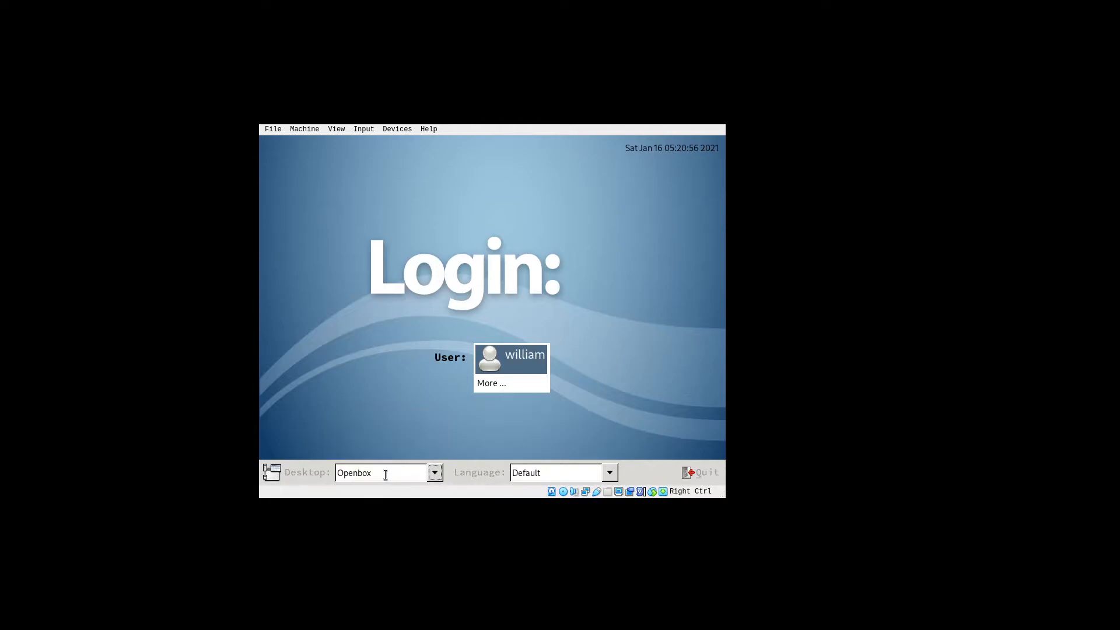
pyautogui.click(514, 362)
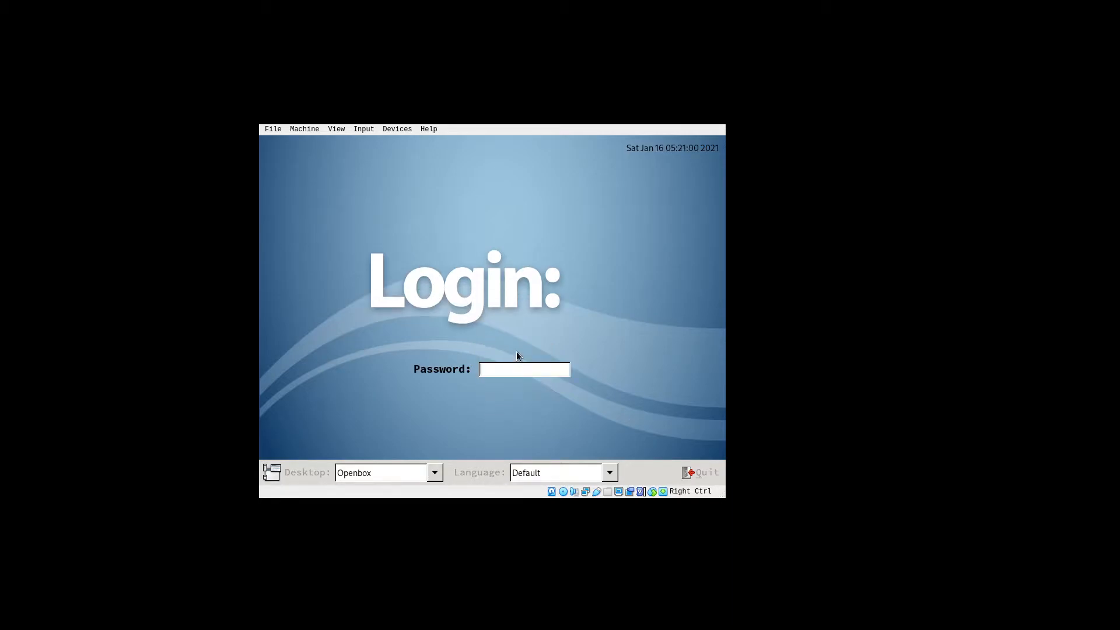
pyautogui.write('••••••••')
pyautogui.press('Return')
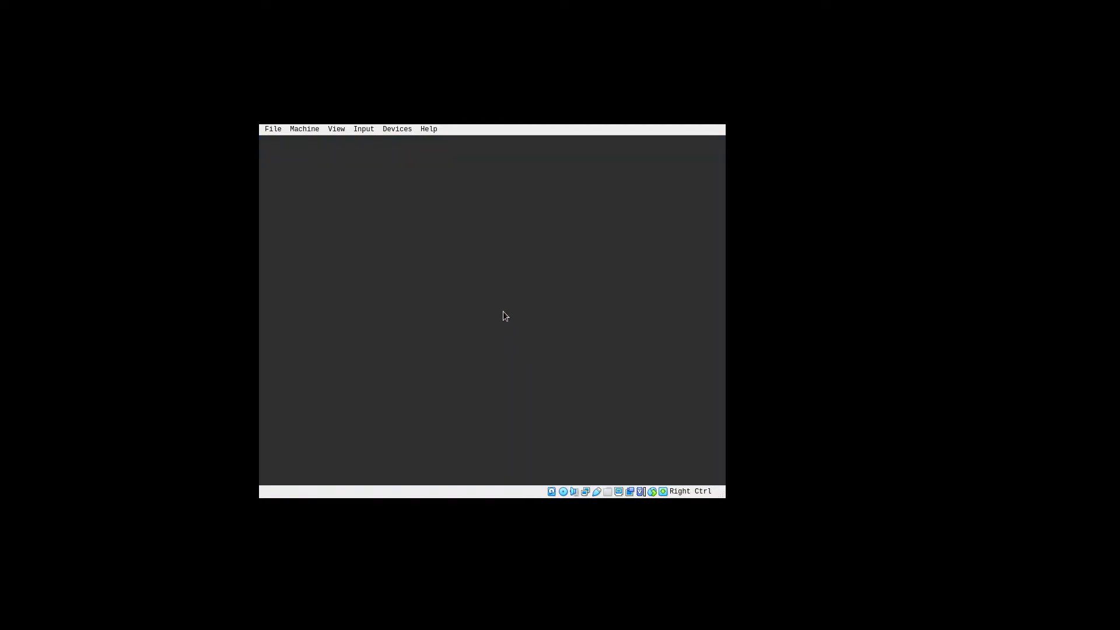
# Launch Xterm from the desktop and generate a new Openbox menu with mmaker openbox -f -t xterm
pyautogui.rightClick(397, 275)
pyautogui.click(431, 247)
pyautogui.rightClick(434, 247)
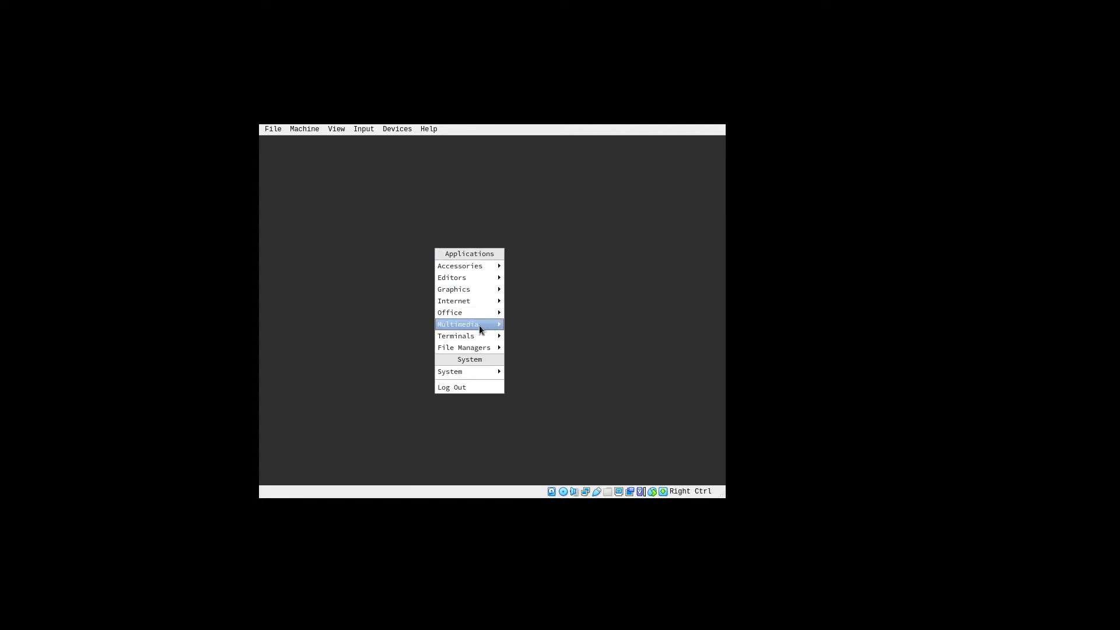
pyautogui.moveTo(477, 338)
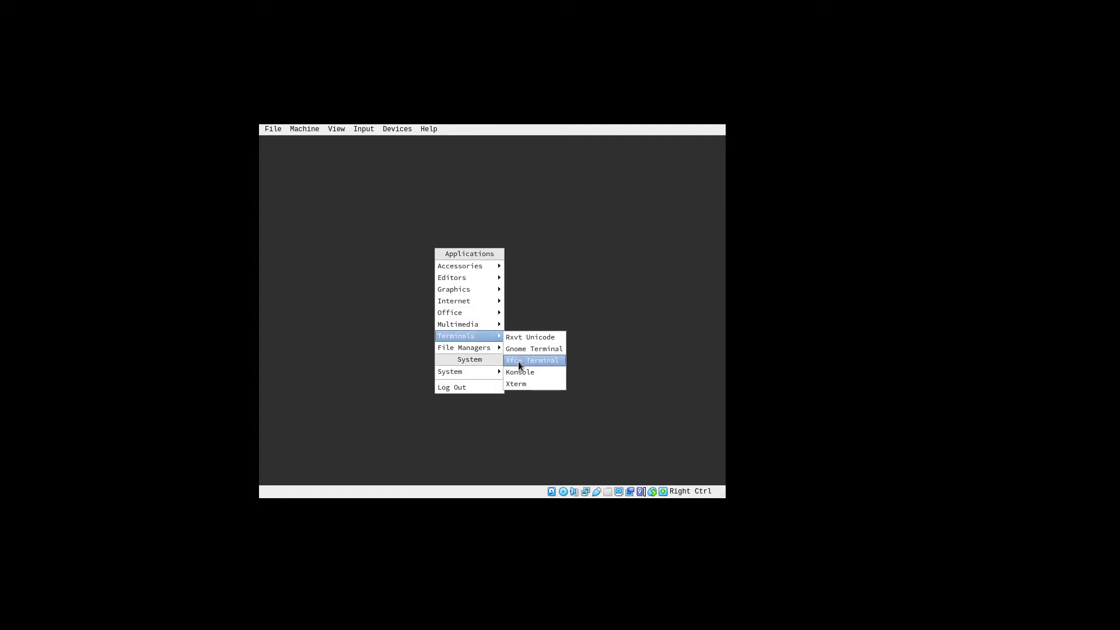
pyautogui.click(516, 384)
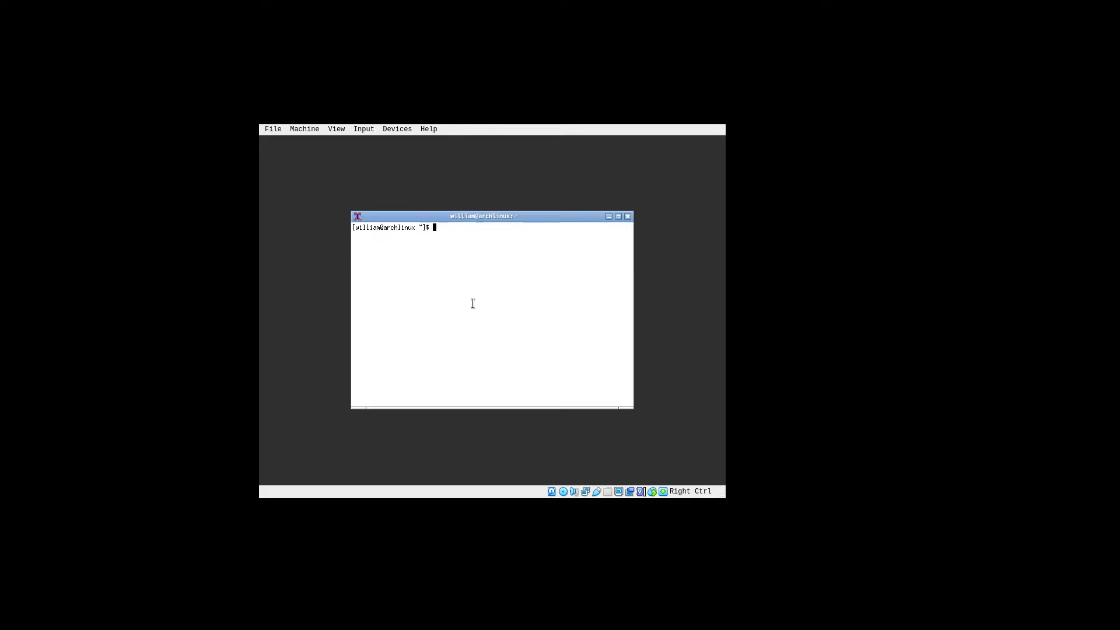
pyautogui.write('mmaker openbox -f -t xterm')
pyautogui.press('Return')
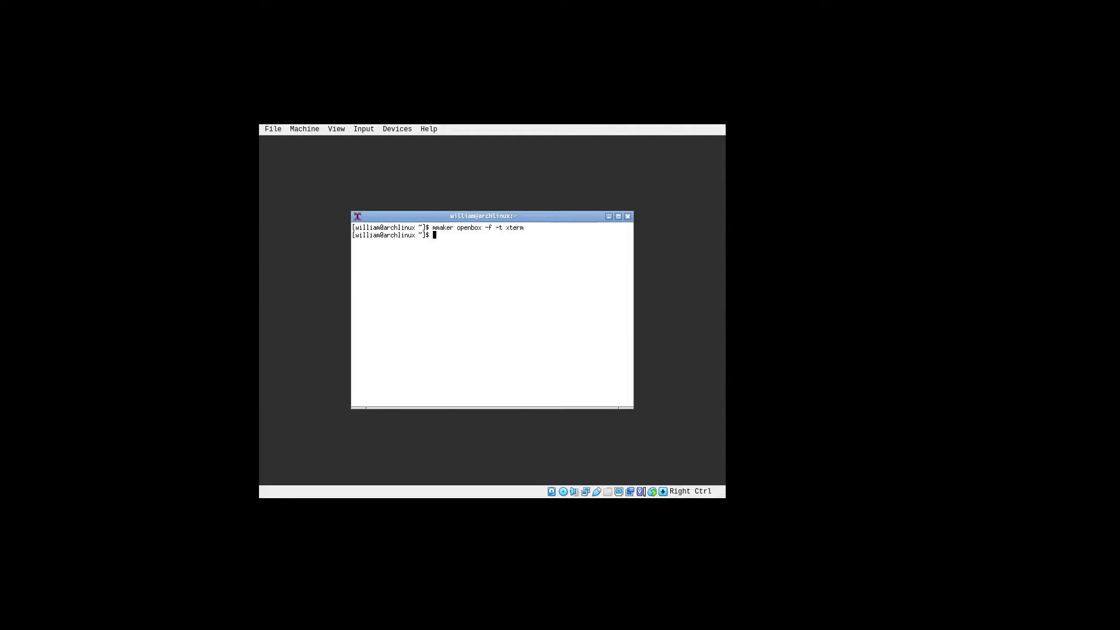
# Reconfigure Openbox to load the generated menu and open the desktop menu
pyautogui.rightClick(332, 323)
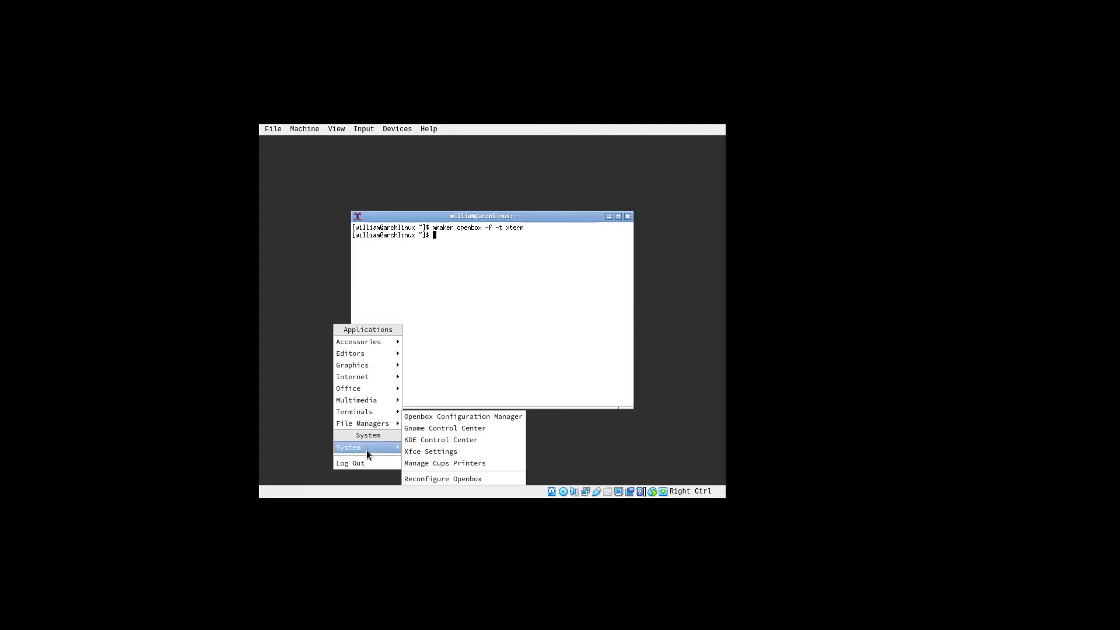
pyautogui.rightClick(299, 424)
pyautogui.moveTo(339, 400)
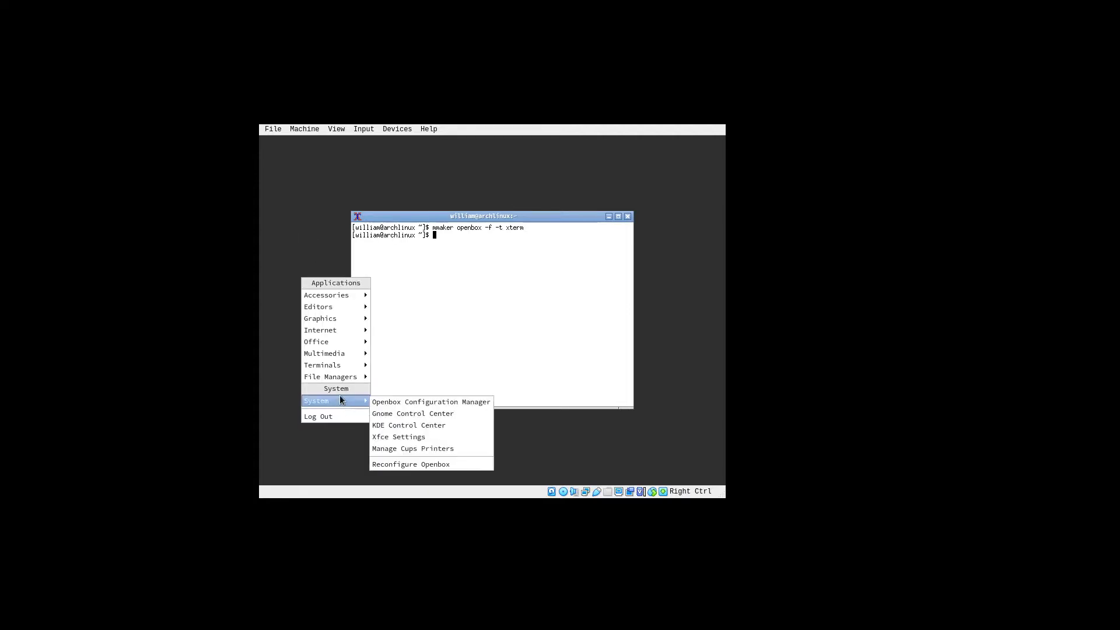
pyautogui.click(399, 465)
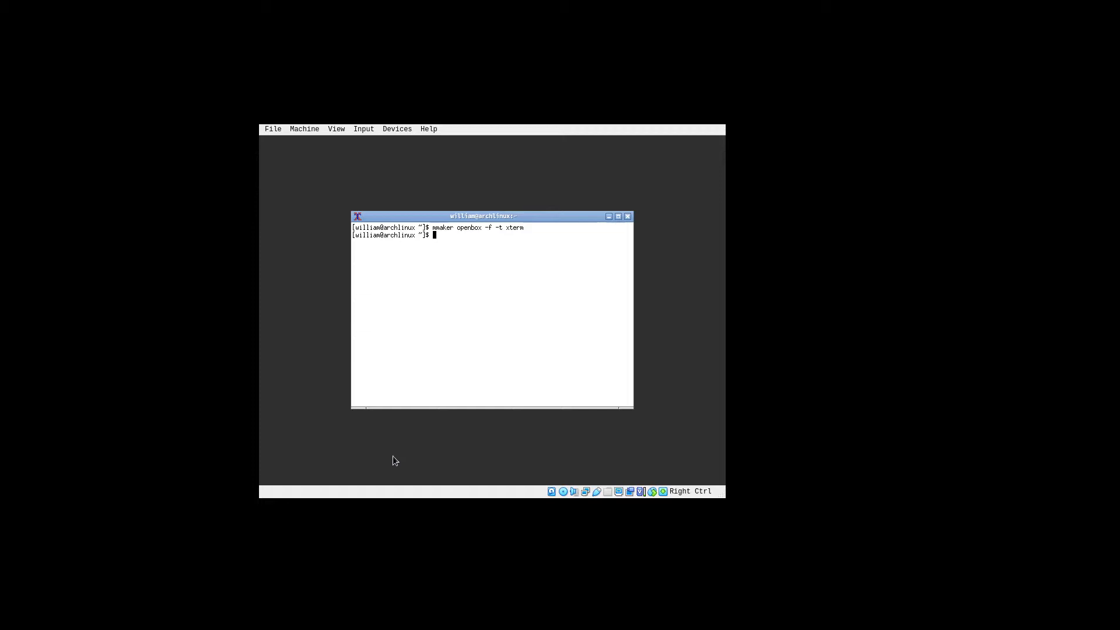
pyautogui.rightClick(328, 237)
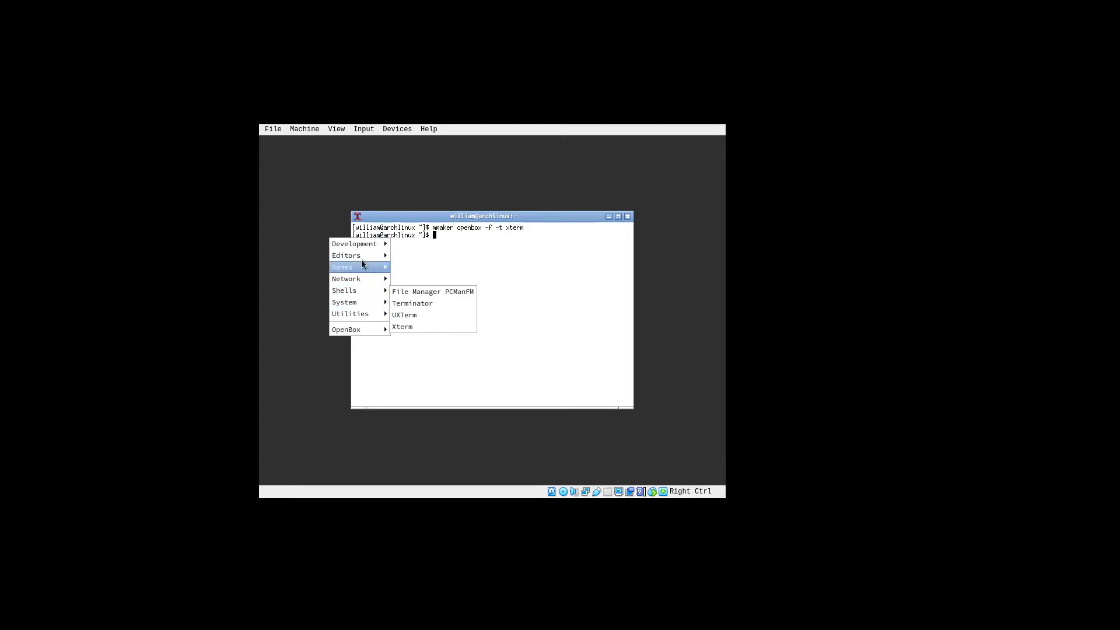
# Close the Xterm window and launch the PCManFM file manager from the desktop menu
pyautogui.click(443, 218)
pyautogui.click(629, 216)
pyautogui.rightClick(355, 224)
pyautogui.moveTo(394, 274)
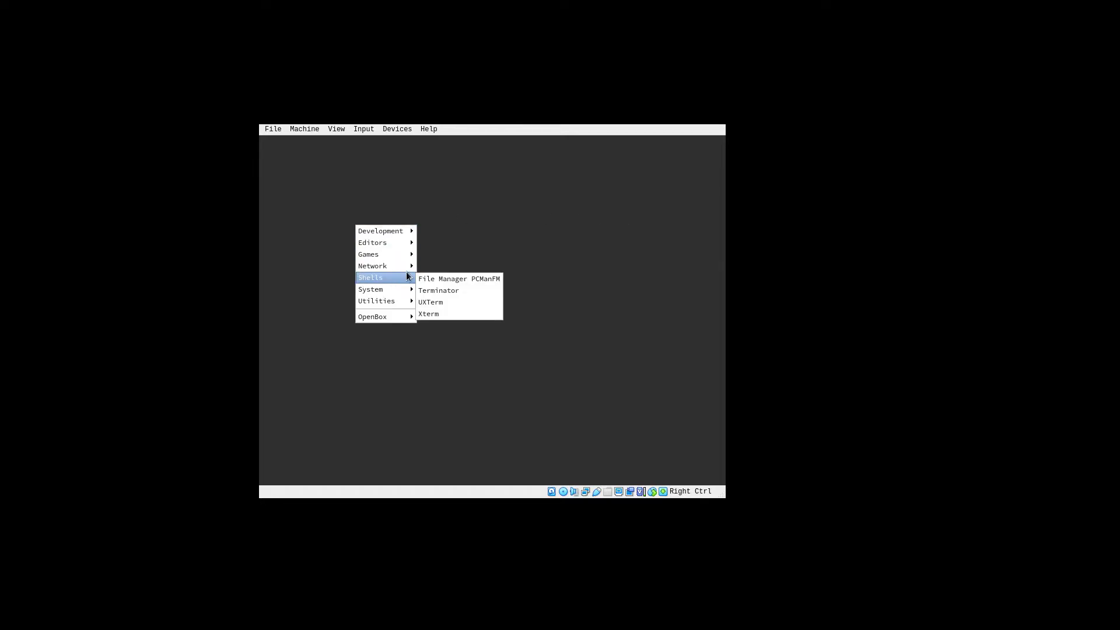
pyautogui.click(537, 165)
pyautogui.rightClick(494, 181)
pyautogui.moveTo(525, 235)
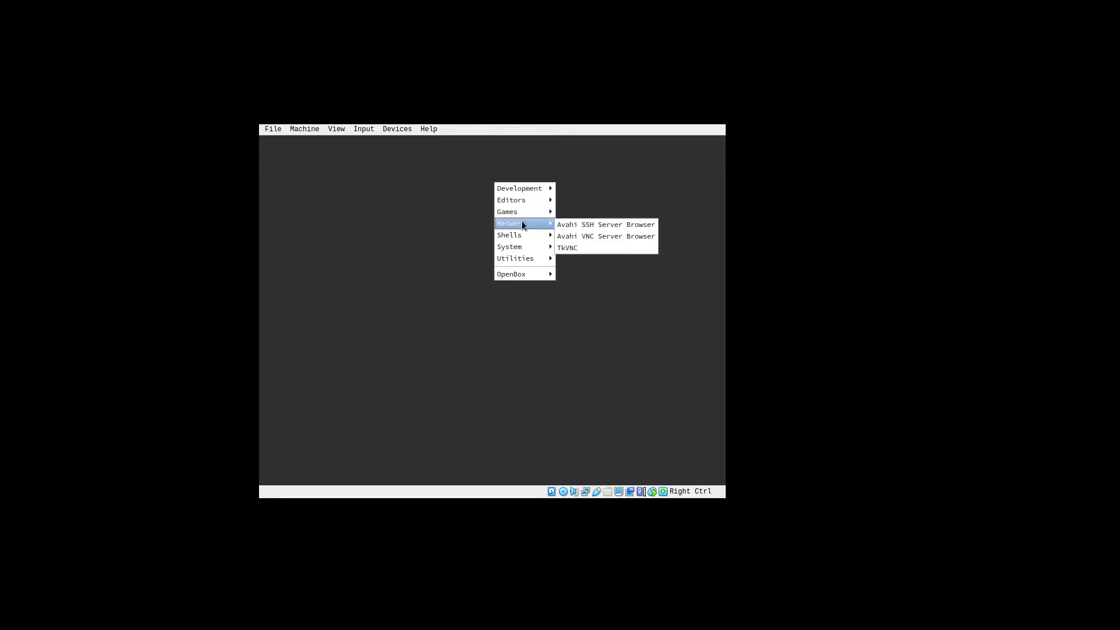
pyautogui.click(583, 239)
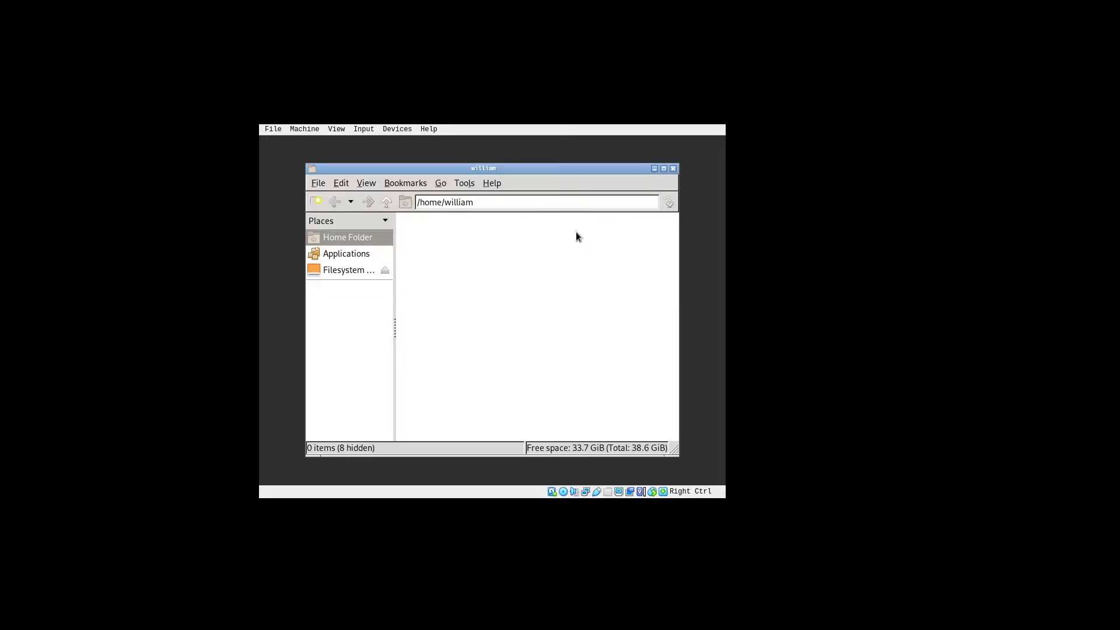
# Show hidden files in the home folder and open the .config/openbox folder
pyautogui.rightClick(462, 254)
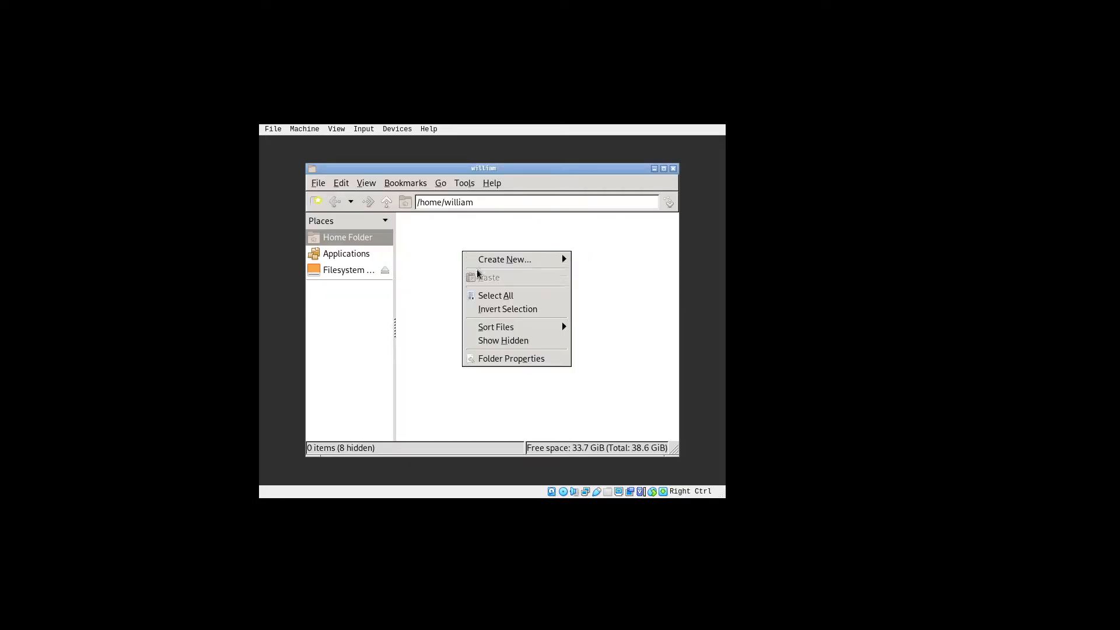
pyautogui.click(493, 340)
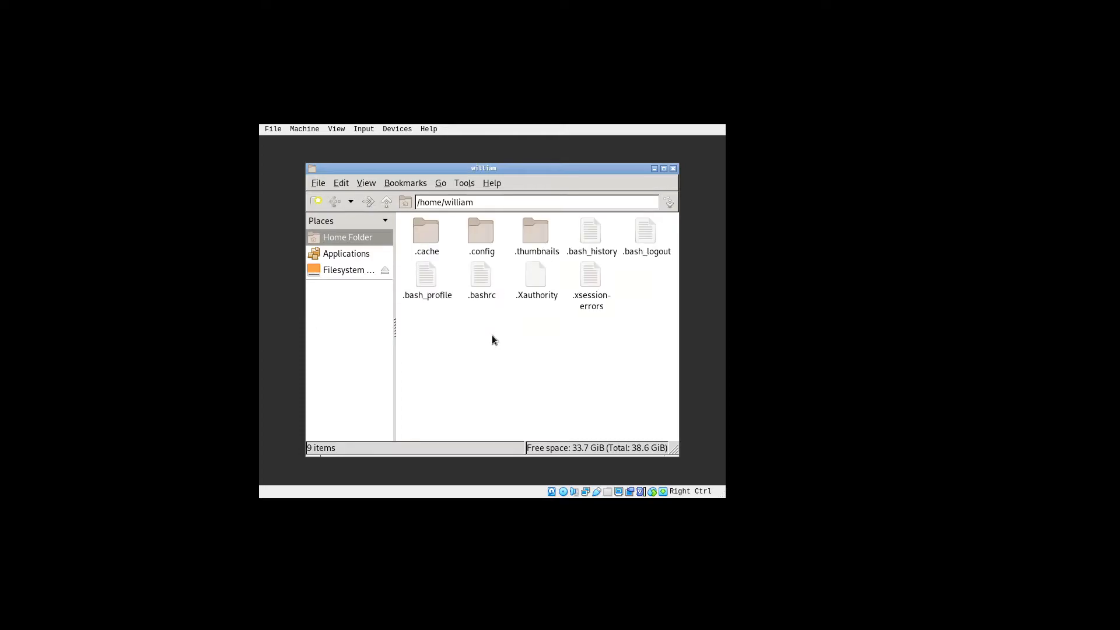
pyautogui.click(492, 227)
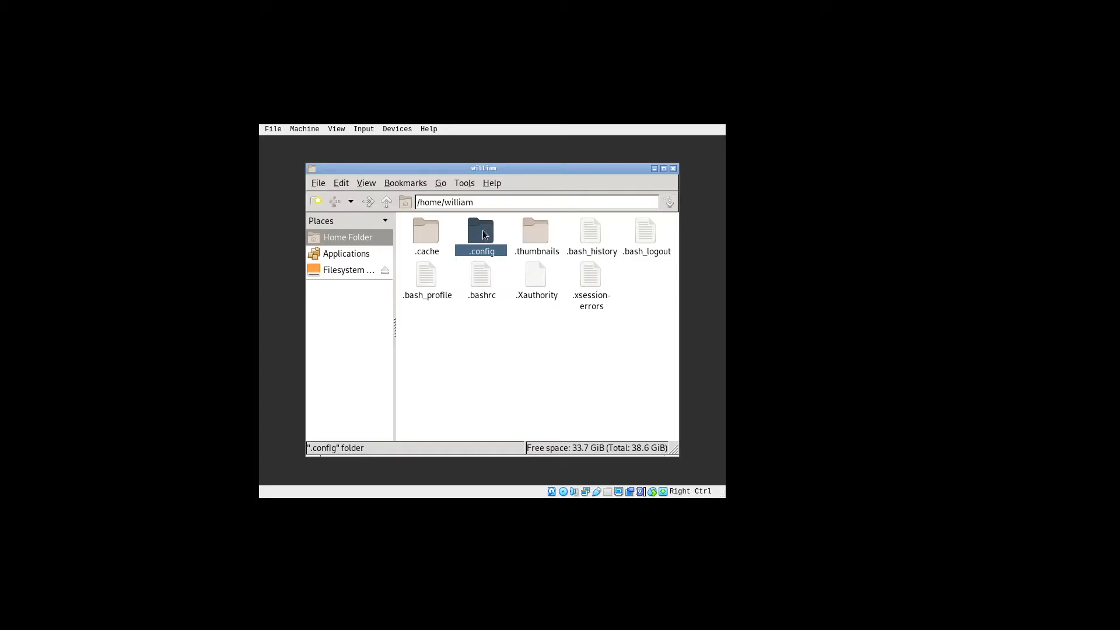
pyautogui.doubleClick(483, 235)
pyautogui.doubleClick(482, 233)
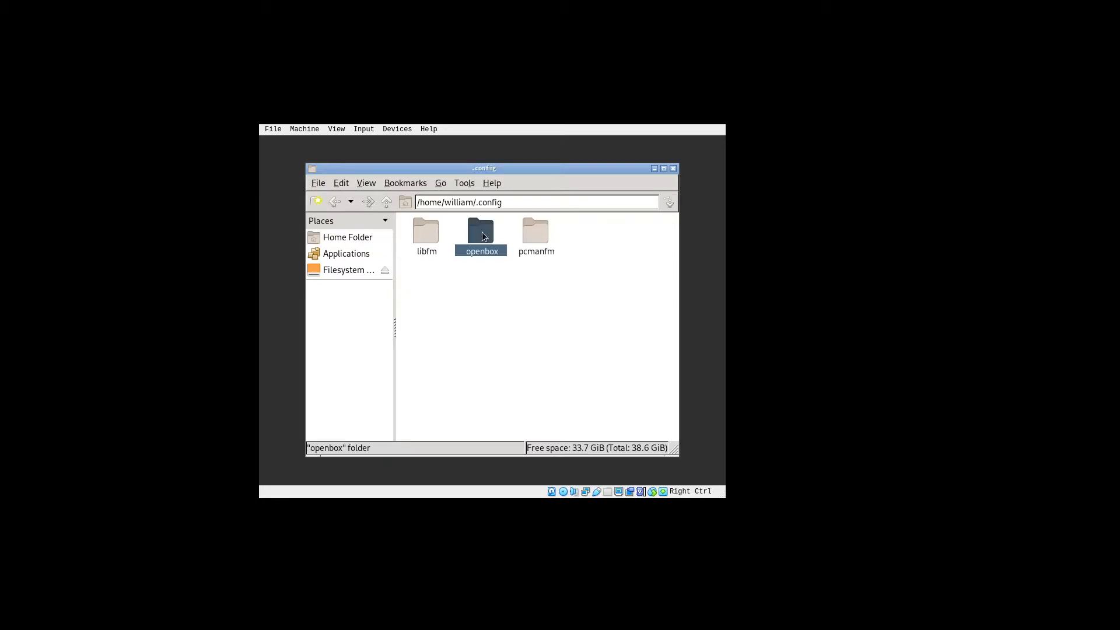
# Create an empty file named autostart in the openbox folder
pyautogui.rightClick(482, 234)
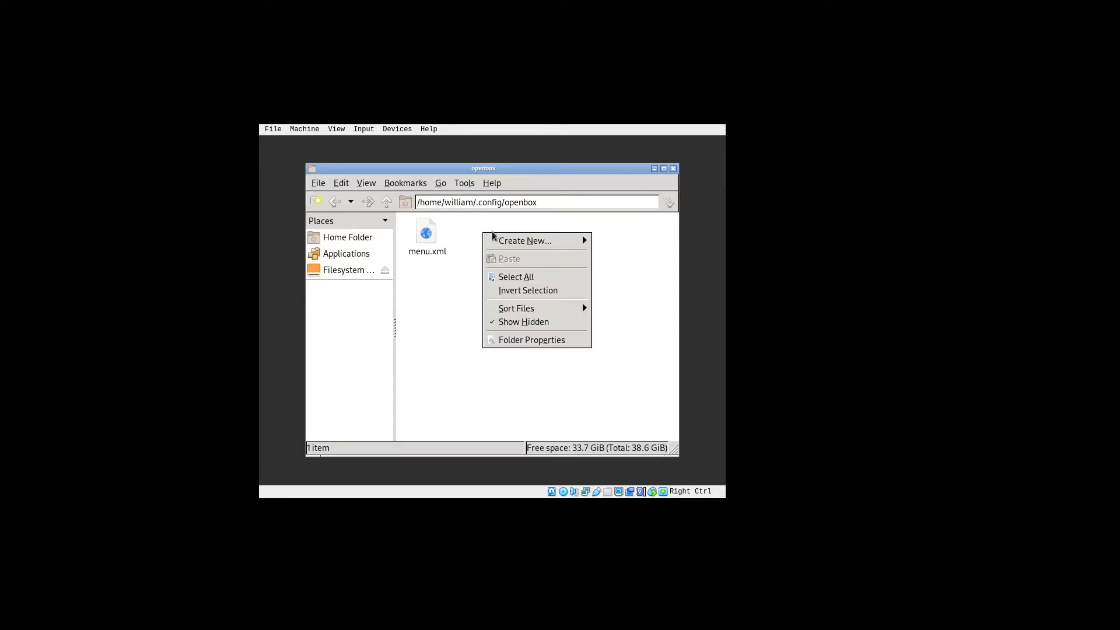
pyautogui.moveTo(553, 241)
pyautogui.click(605, 255)
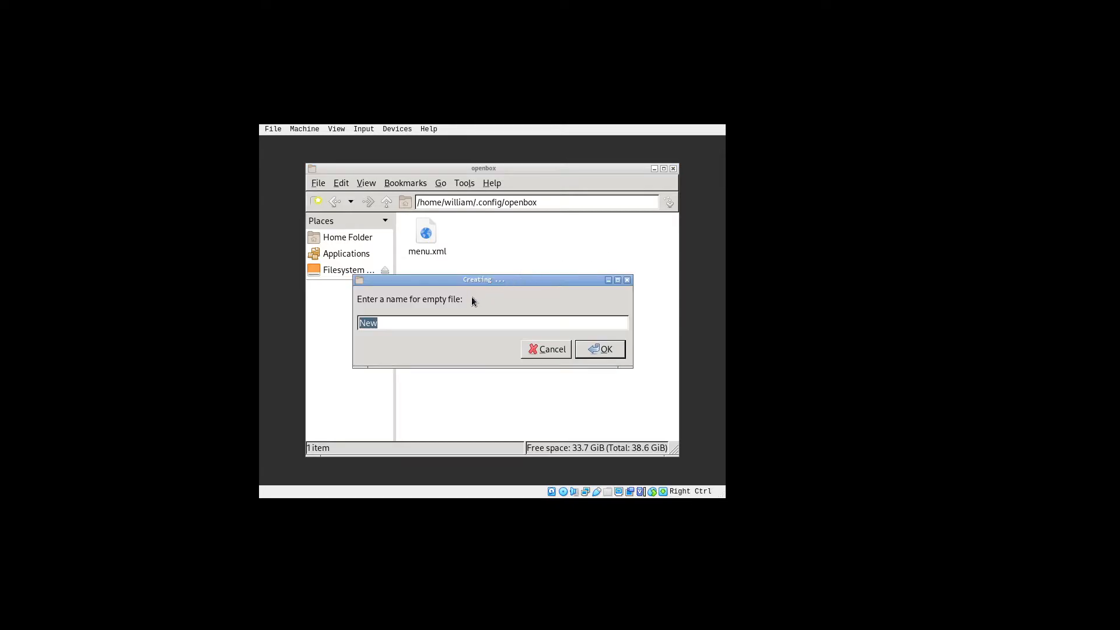
pyautogui.write('autostart')
pyautogui.press('Return')
# Launch nitrogen from the system settings entries of the desktop menu
pyautogui.rightClick(671, 301)
pyautogui.rightClick(691, 293)
pyautogui.moveTo(675, 360)
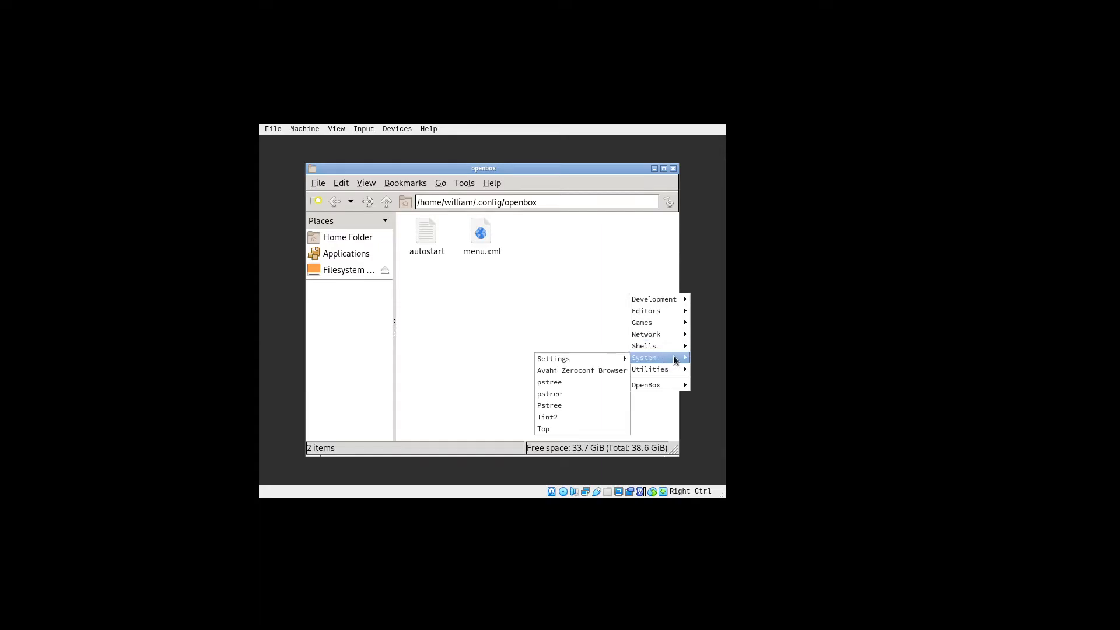
pyautogui.moveTo(581, 360)
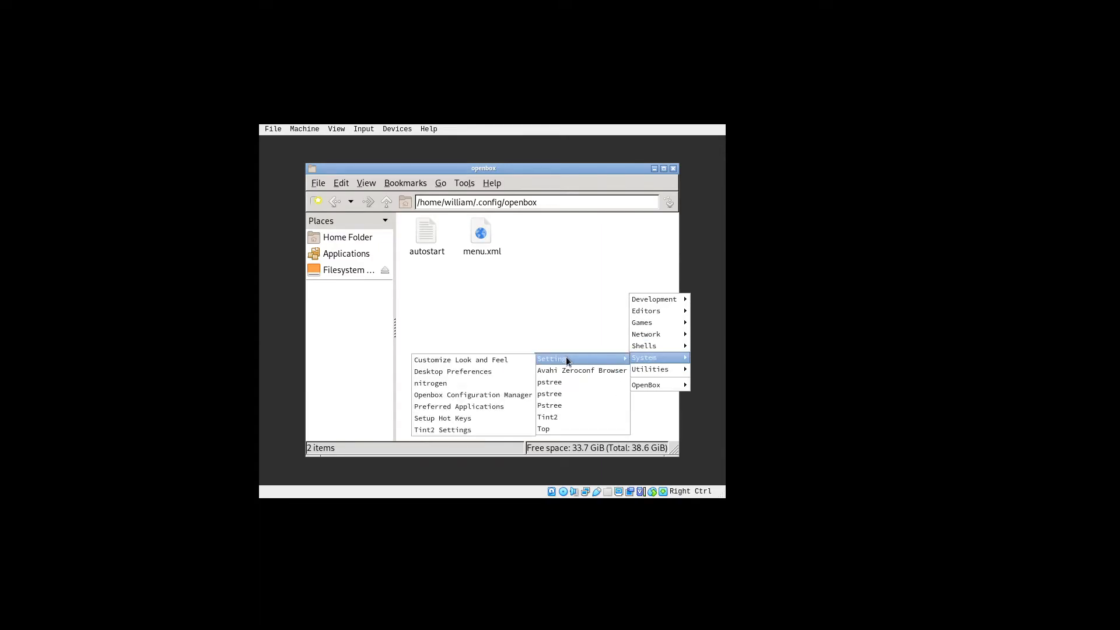
pyautogui.click(467, 382)
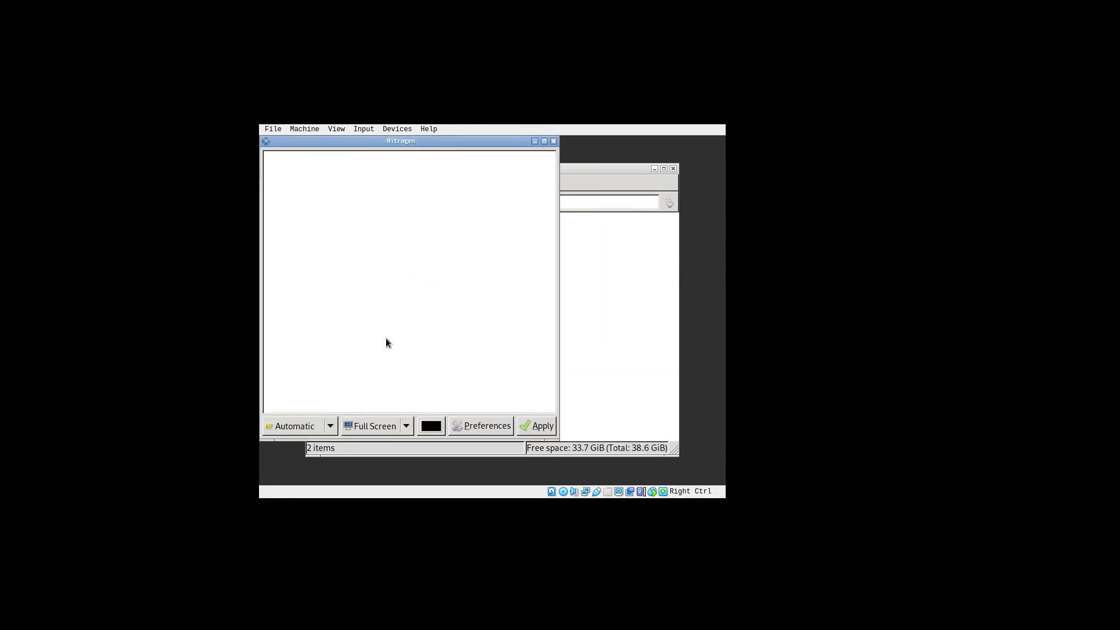
# Add /usr/share/backgrounds/gnome as a wallpaper directory in the Nitrogen preferences
pyautogui.click(459, 426)
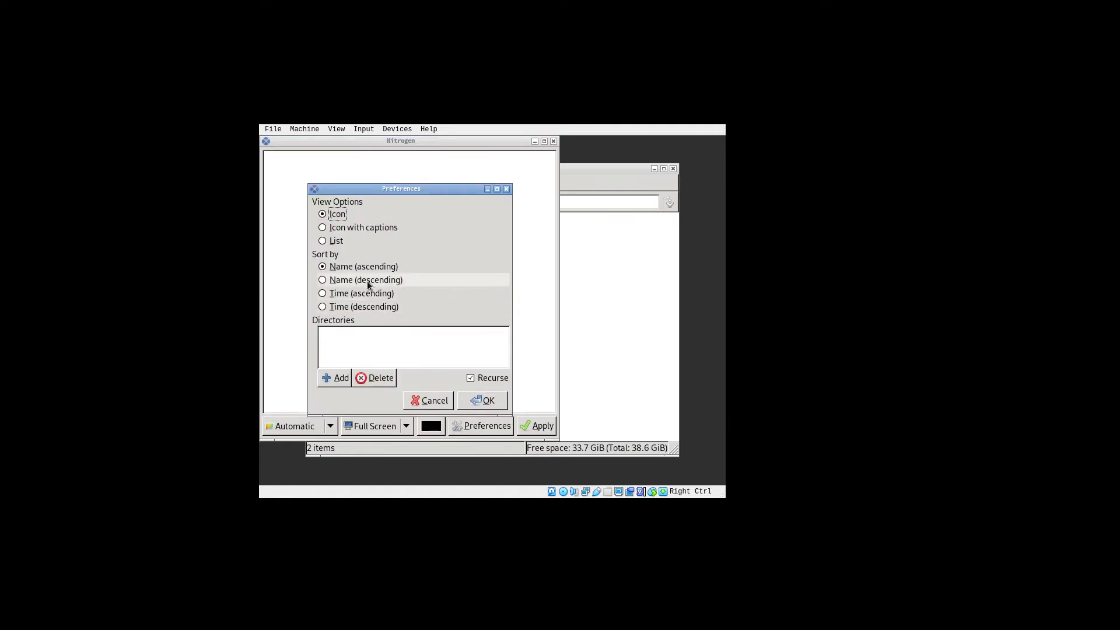
pyautogui.click(334, 378)
pyautogui.click(306, 253)
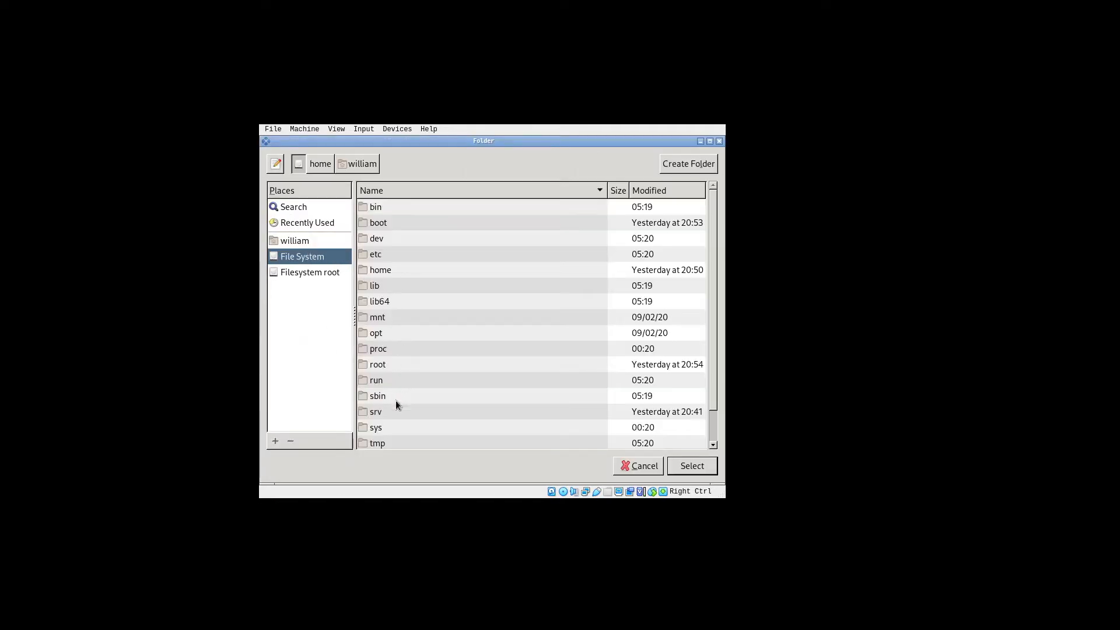
pyautogui.scroll(-1, 397, 385)
pyautogui.click(385, 429)
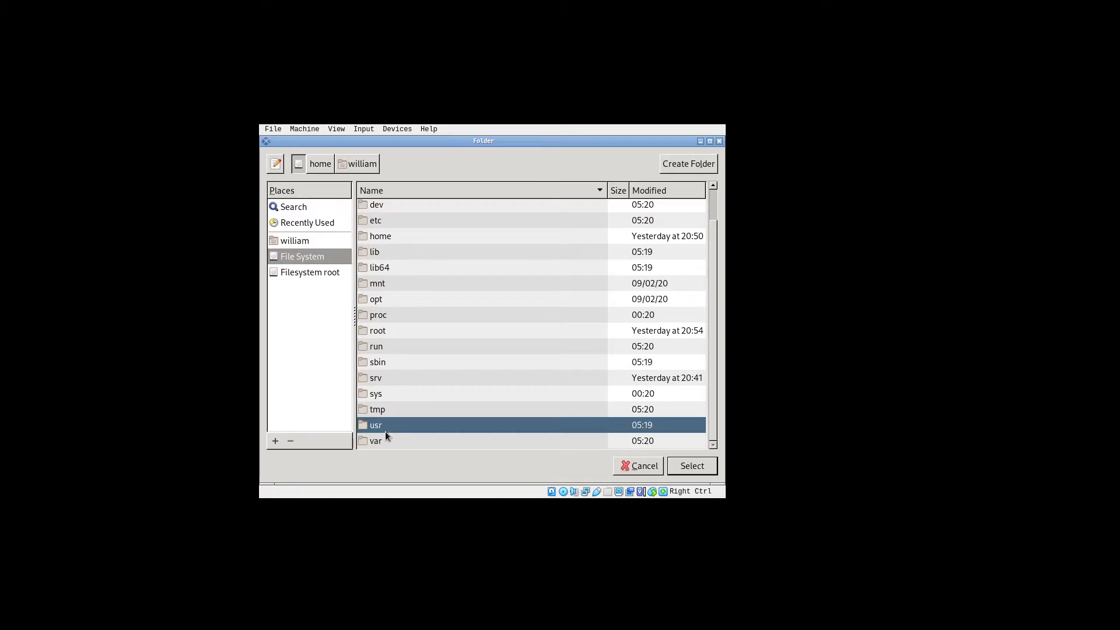
pyautogui.doubleClick(385, 430)
pyautogui.doubleClick(390, 299)
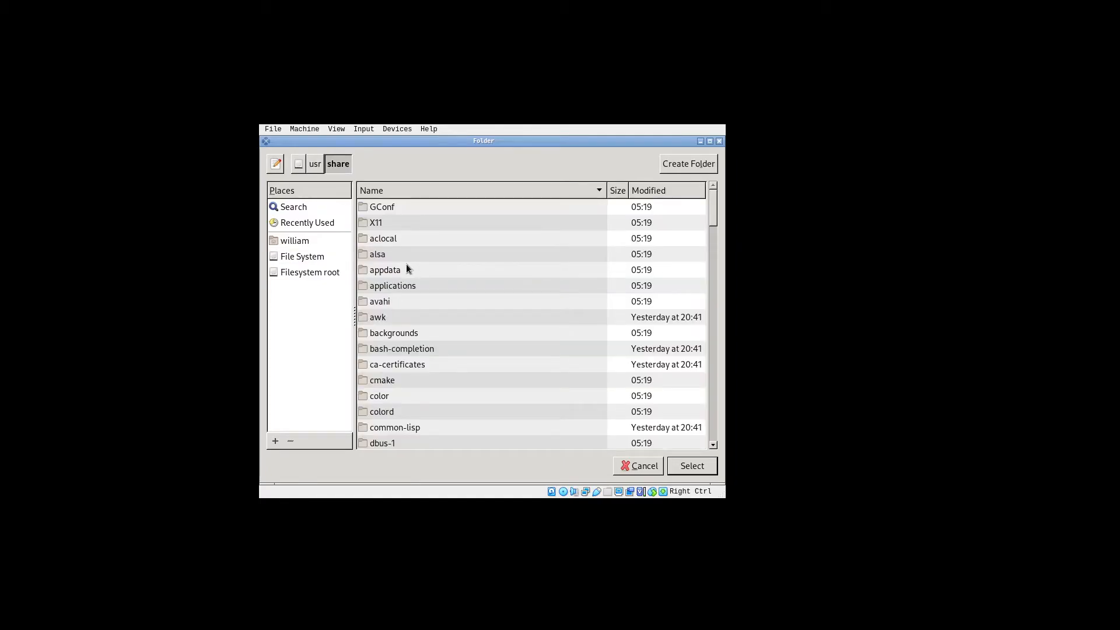
pyautogui.doubleClick(422, 334)
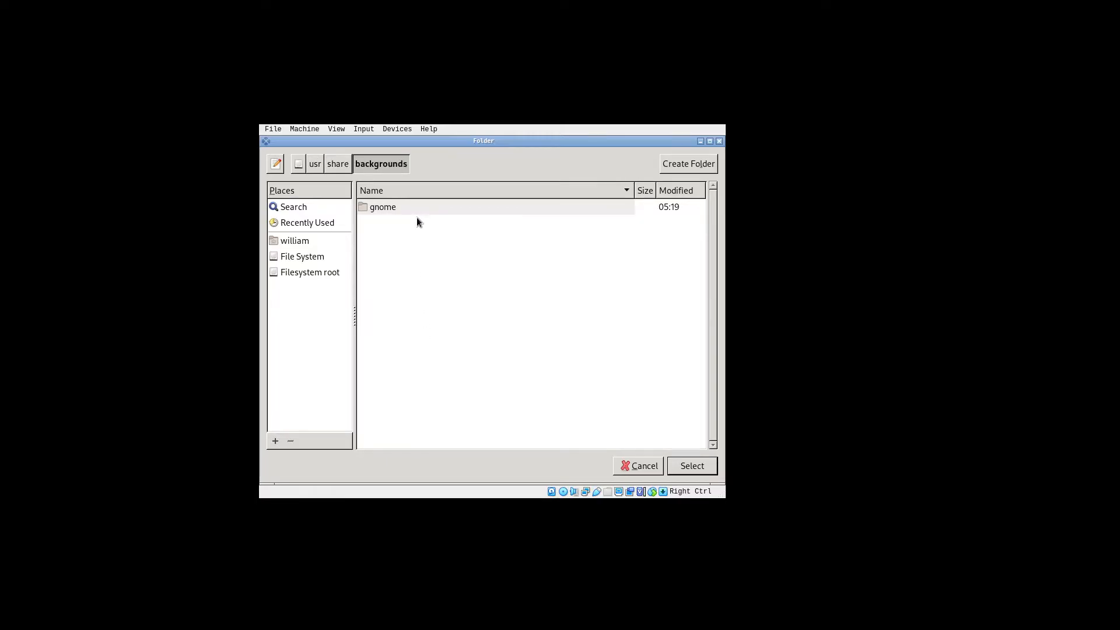
pyautogui.doubleClick(423, 207)
pyautogui.click(692, 466)
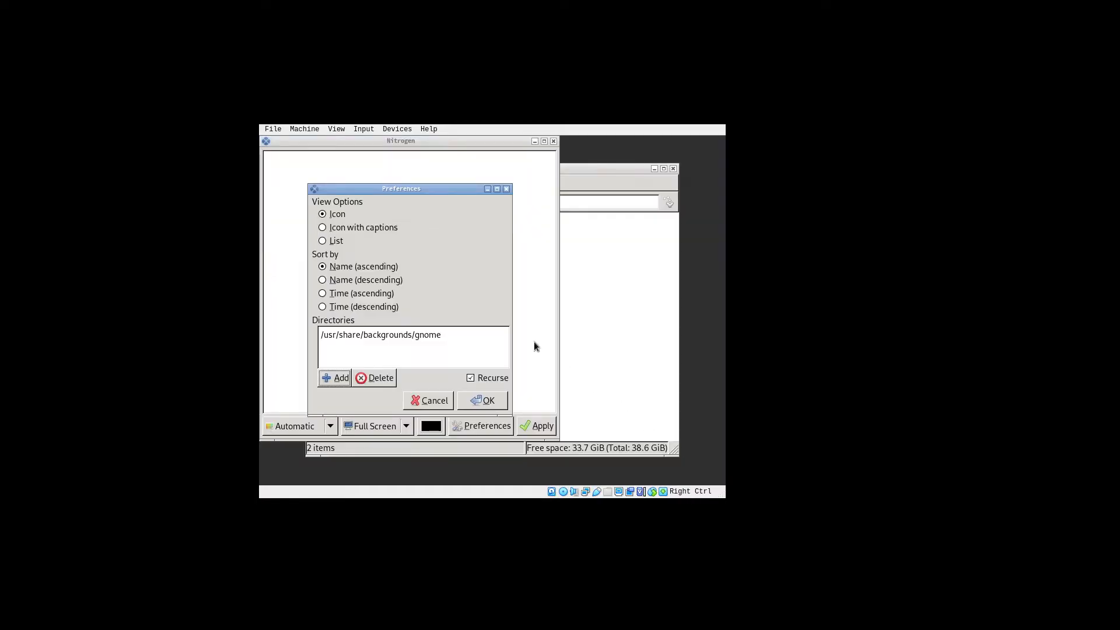
pyautogui.click(479, 403)
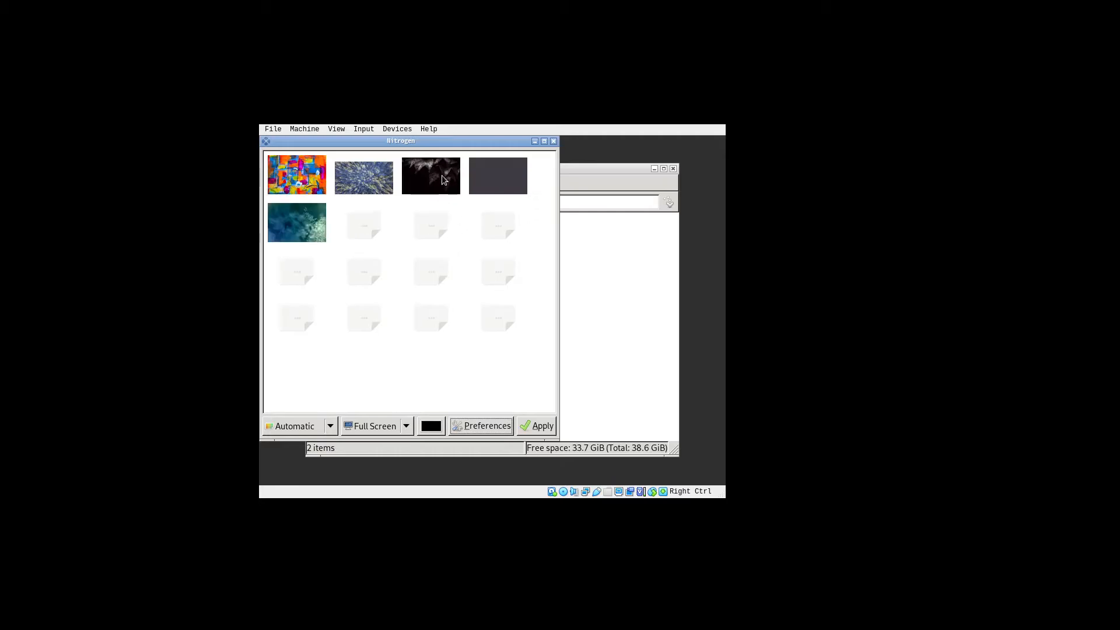
# Apply the teal smoke wallpaper with the Scaled mode and close Nitrogen
pyautogui.click(345, 233)
pyautogui.click(319, 426)
pyautogui.scroll(-2, 319, 426)
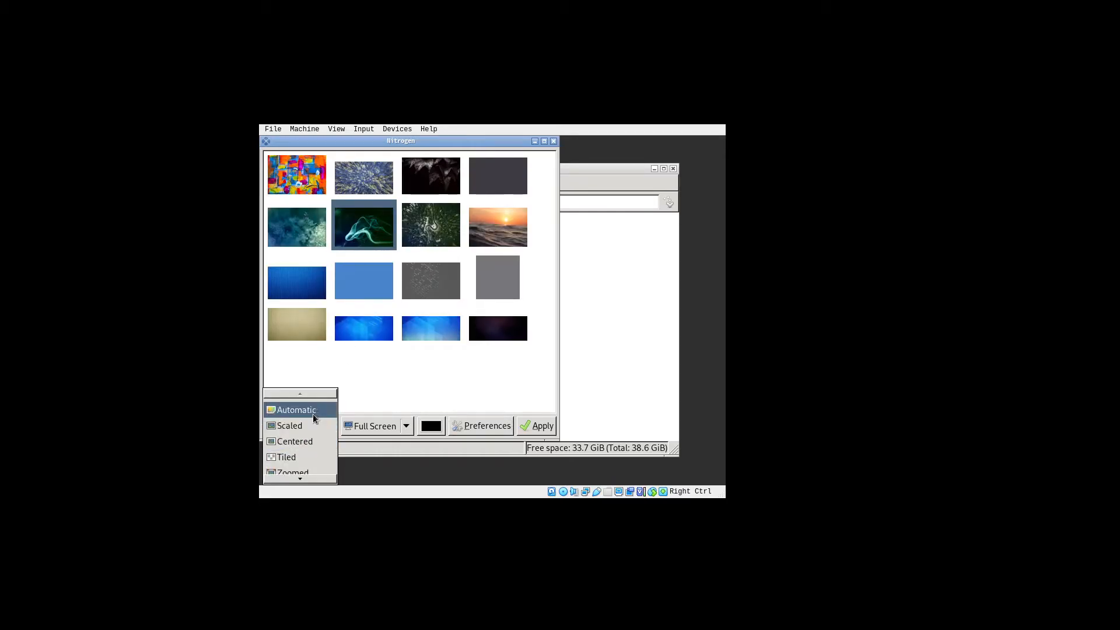
pyautogui.click(313, 425)
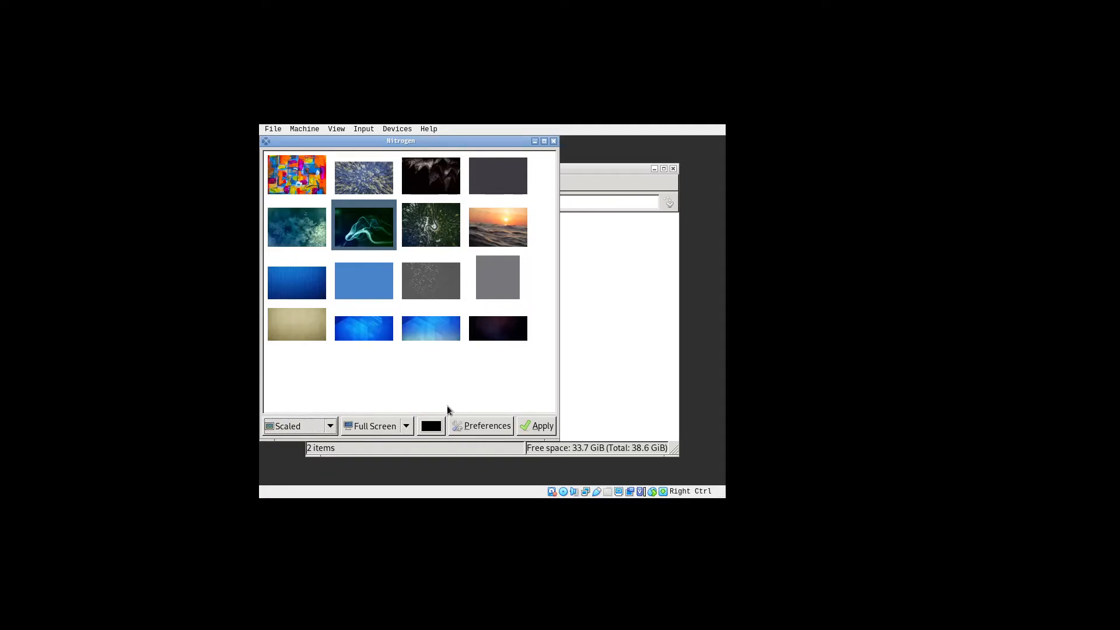
pyautogui.click(532, 427)
pyautogui.click(643, 382)
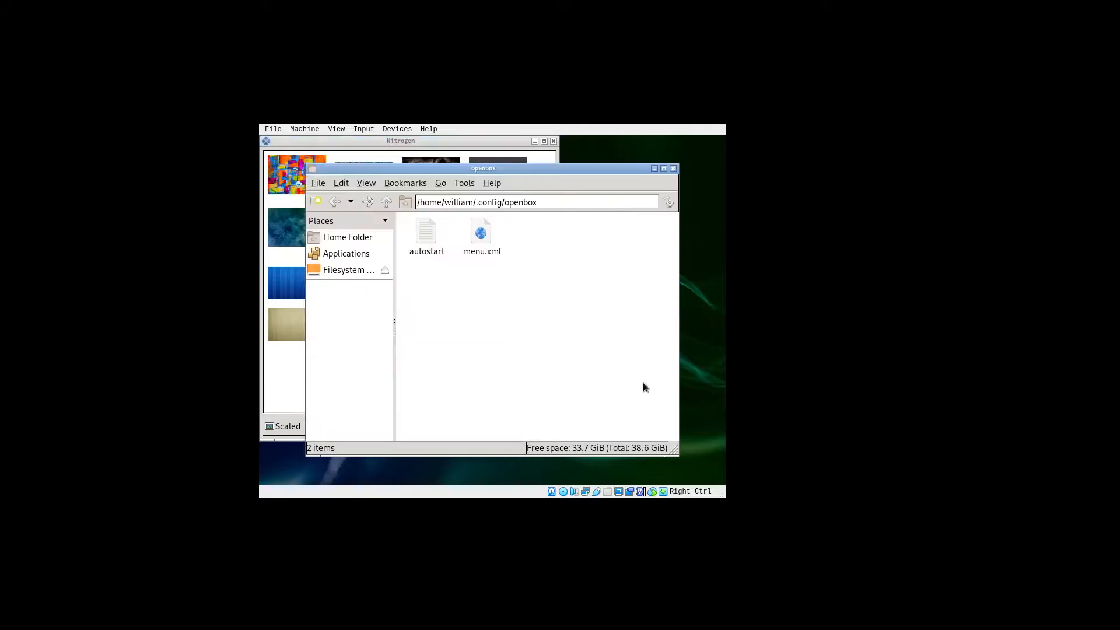
pyautogui.click(554, 141)
# Open the autostart file in Vim and enter the lines picom & and nitrogen --restore &
pyautogui.click(439, 245)
pyautogui.doubleClick(439, 250)
pyautogui.moveTo(458, 291); pyautogui.dragTo(542, 222)
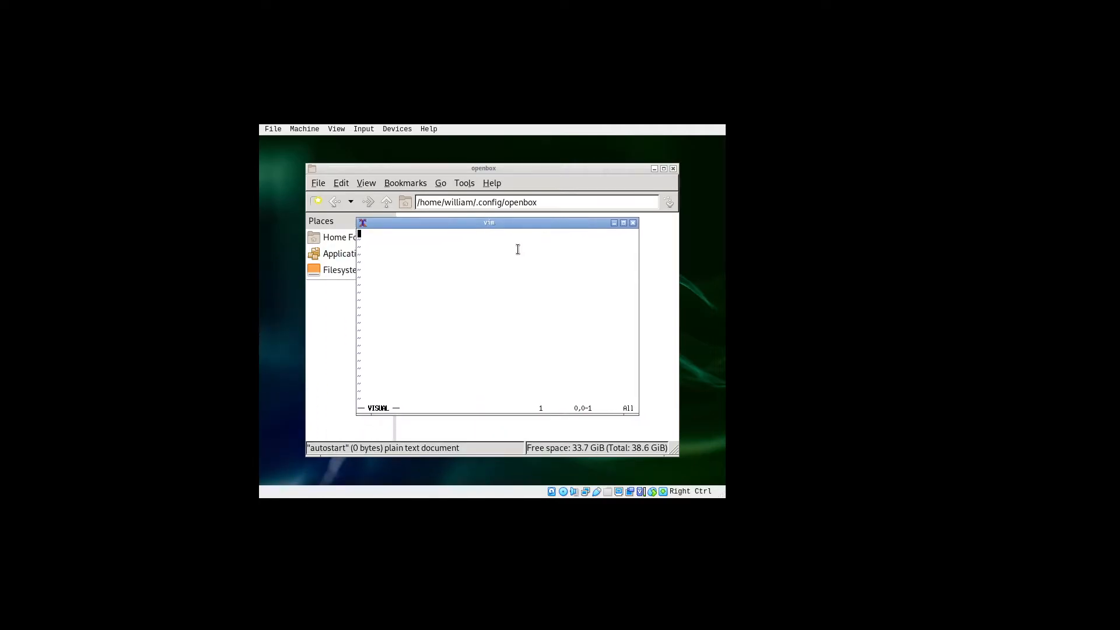
pyautogui.press('Escape')
pyautogui.write('i')
pyautogui.write('pic')
pyautogui.write('om ')
pyautogui.write('&')
pyautogui.press('Return')
pyautogui.write('nitrogen --restore &')
pyautogui.press('Return')
# Add the lines tint2 & and plank & to autostart, save the file and quit Vim with :wq
pyautogui.write('tint2 &')
pyautogui.press('Left')
pyautogui.press('Left')
pyautogui.press('Left')
pyautogui.press('Right')
pyautogui.press('Right')
pyautogui.press('Right')
pyautogui.press('Return')
pyautogui.write('plank &')
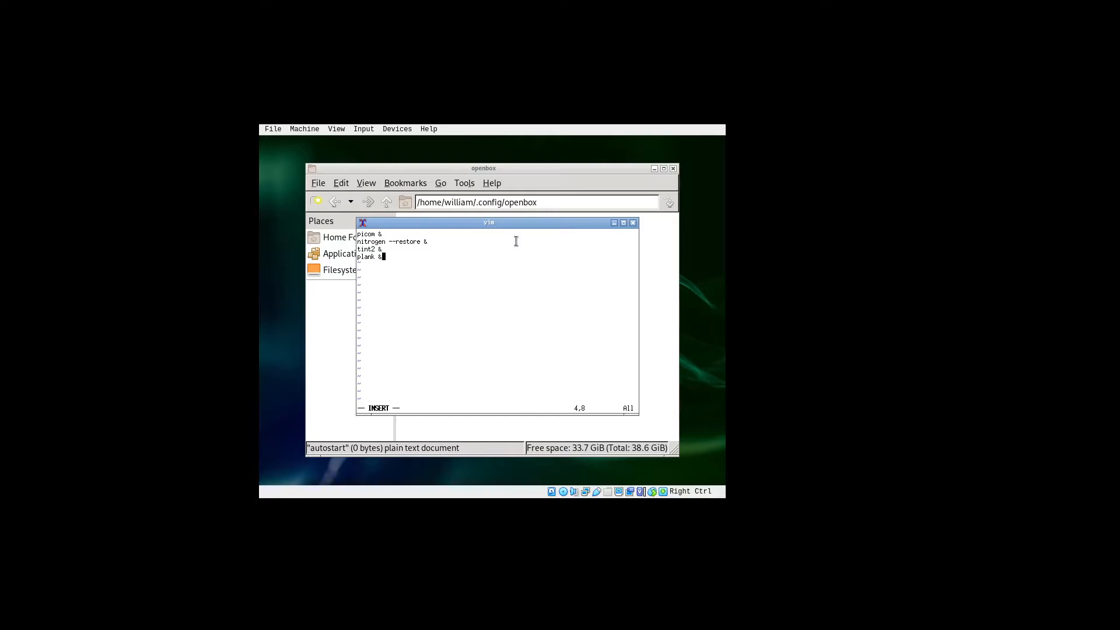
pyautogui.press('Escape')
pyautogui.write(':wq')
pyautogui.press('Return')
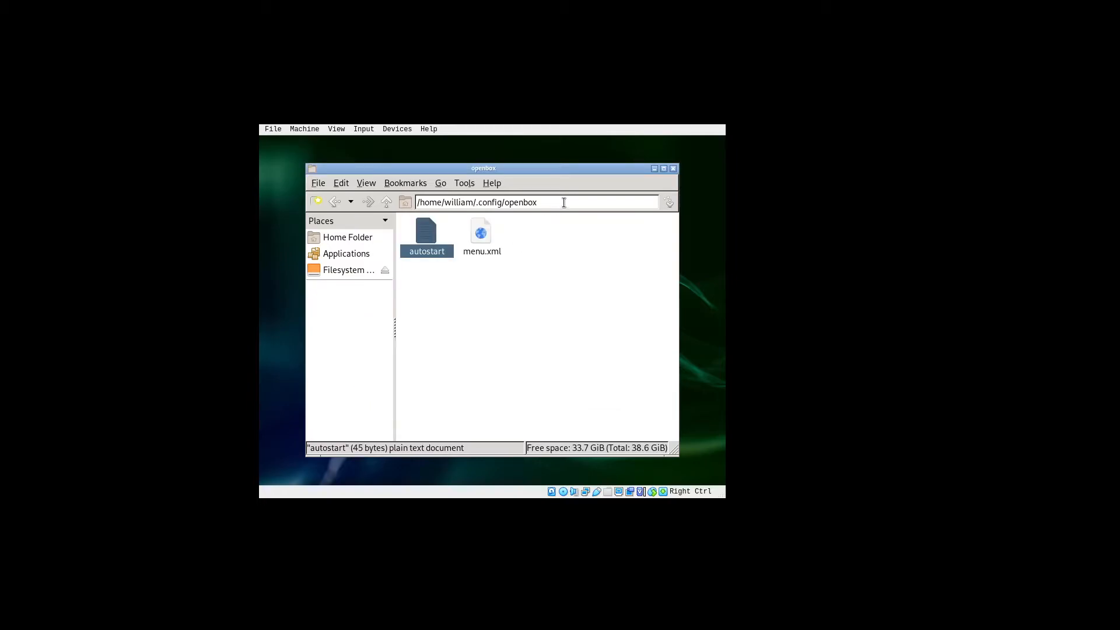
# Close the file manager and exit the Openbox session, confirming the exit
pyautogui.click(673, 169)
pyautogui.rightClick(487, 209)
pyautogui.moveTo(510, 299)
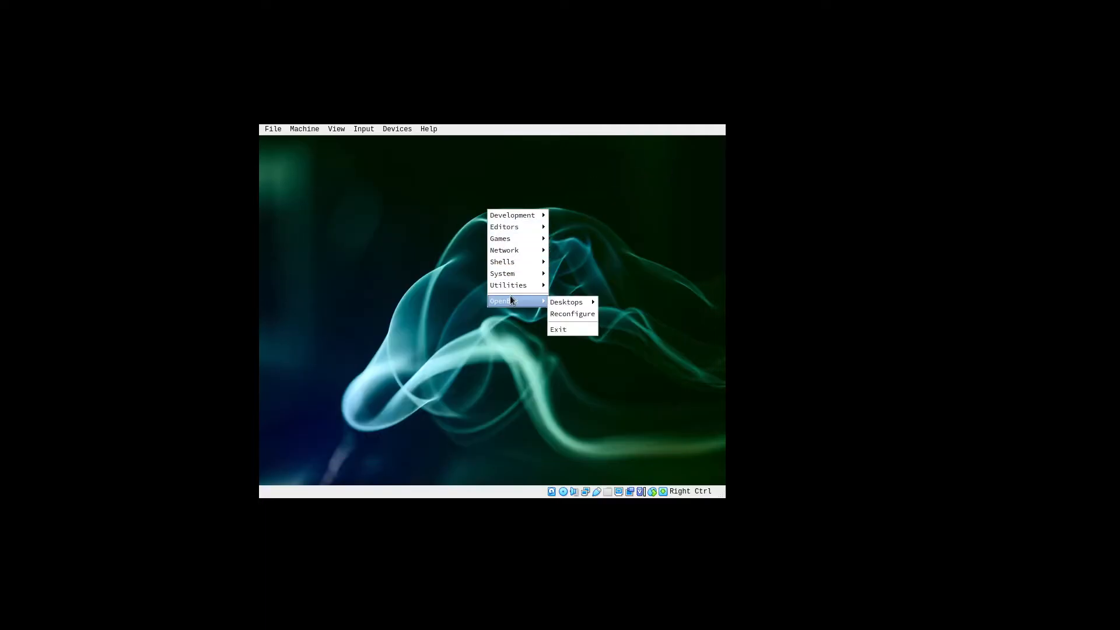
pyautogui.click(618, 214)
pyautogui.rightClick(617, 214)
pyautogui.moveTo(629, 305)
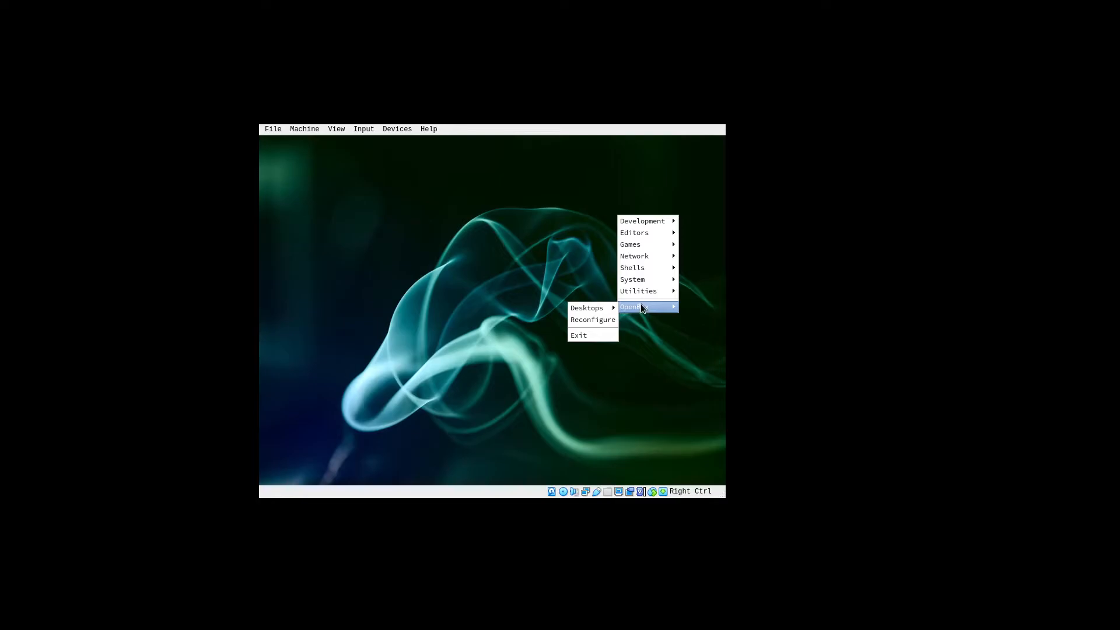
pyautogui.click(590, 334)
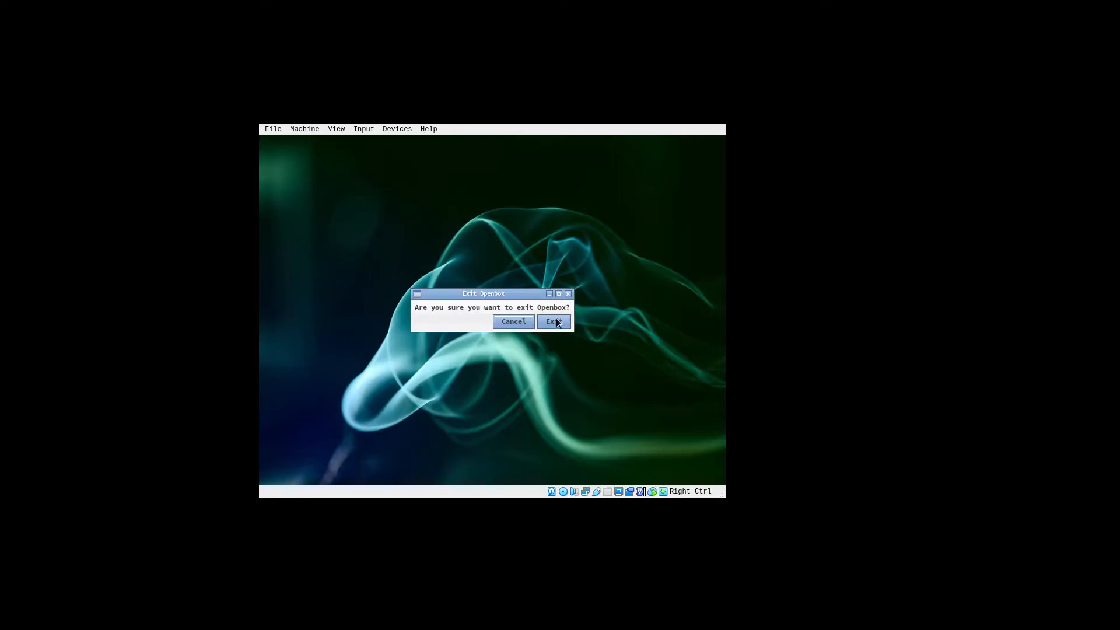
pyautogui.click(554, 322)
# Log back in to the Openbox desktop with the account password
pyautogui.click(495, 370)
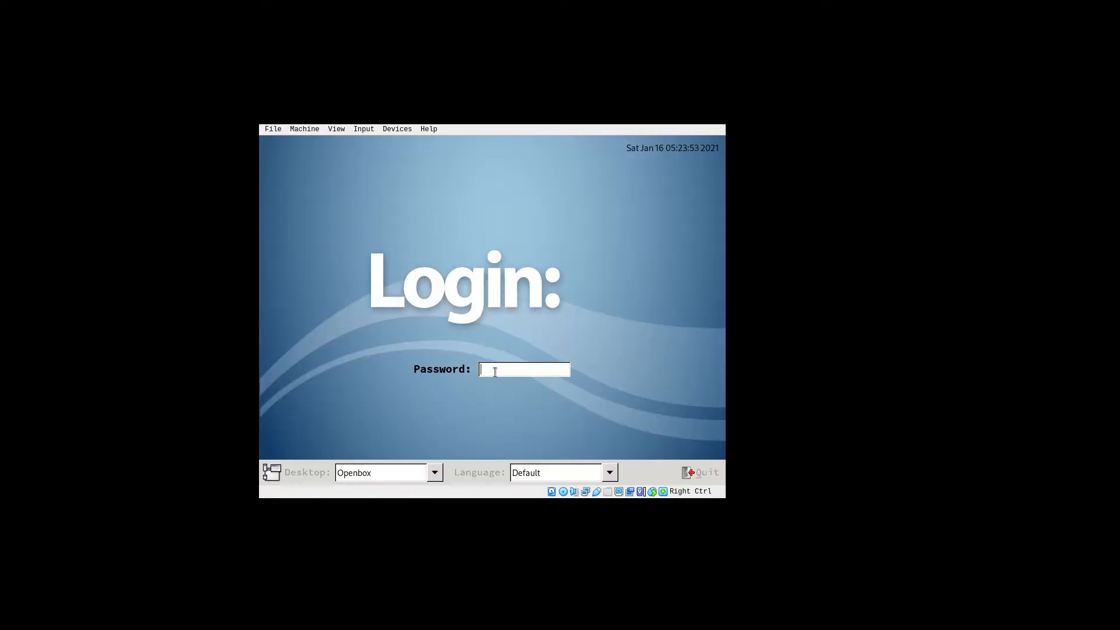
pyautogui.write('••••')
pyautogui.press('Return')
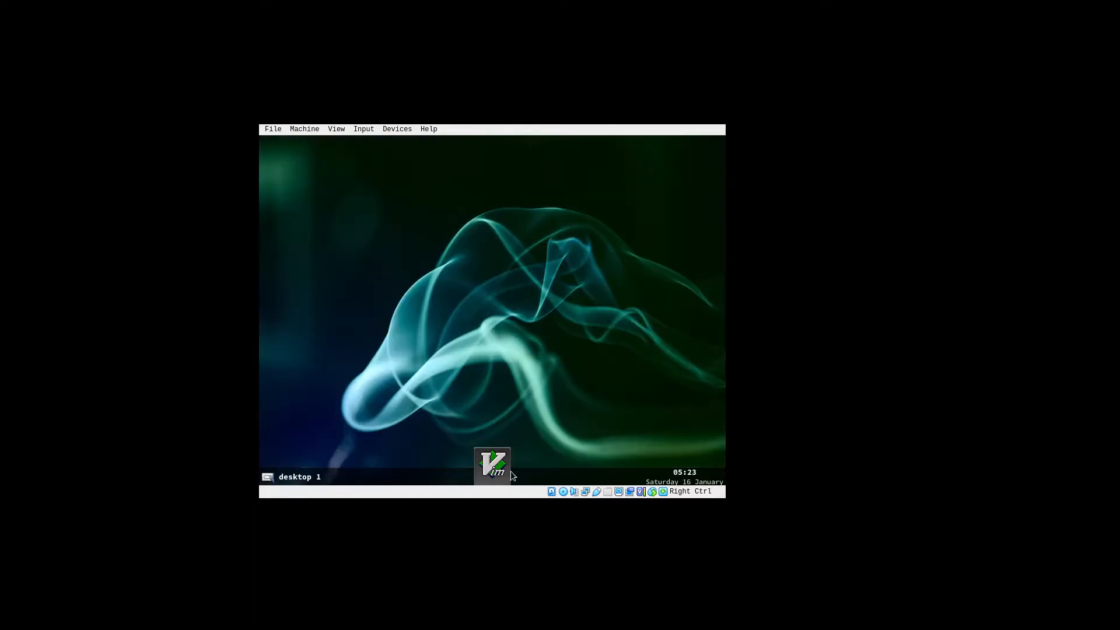
# Remove the Vim launcher from the Plank dock
pyautogui.rightClick(501, 473)
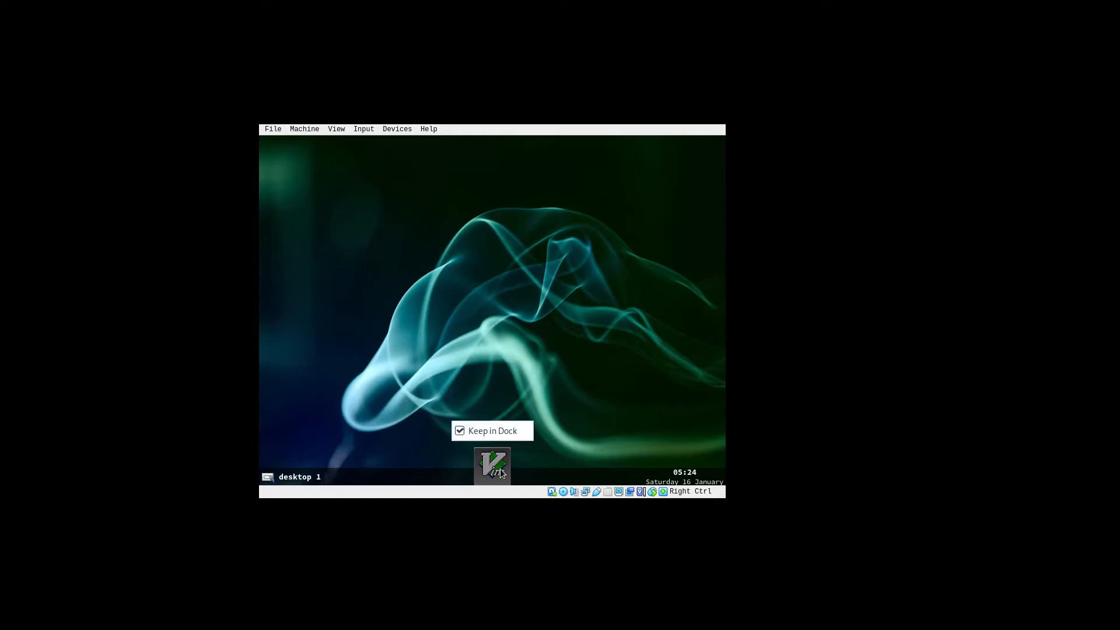
pyautogui.click(501, 432)
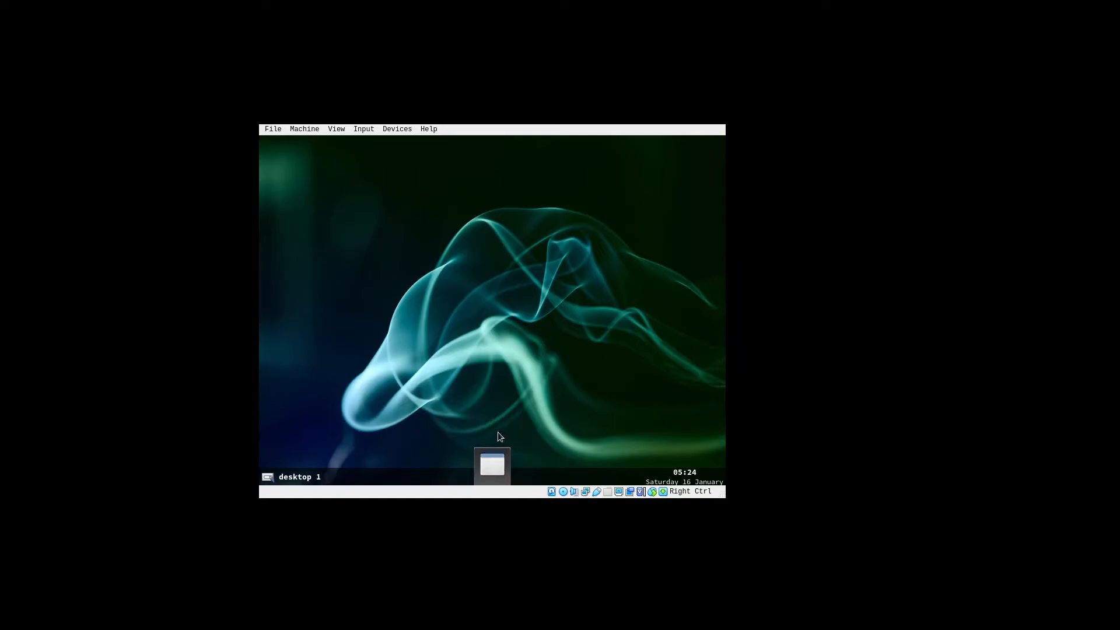
# Open the Tint2 panel theme's properties and set the panel position to the top centre of the screen
pyautogui.click(265, 478)
pyautogui.doubleClick(340, 337)
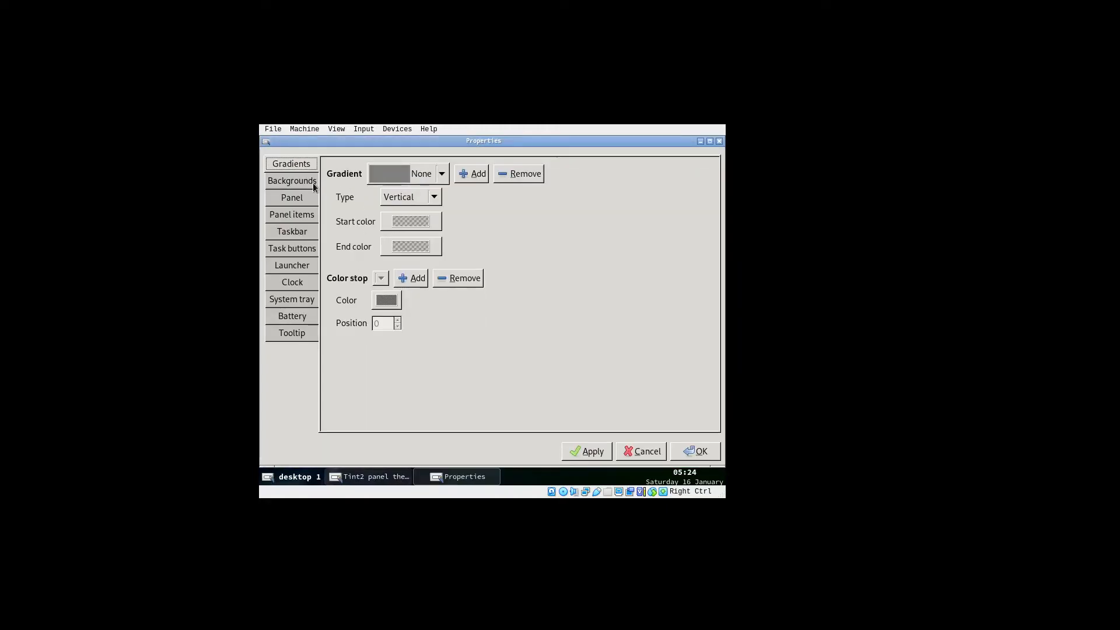
pyautogui.click(291, 197)
pyautogui.click(489, 185)
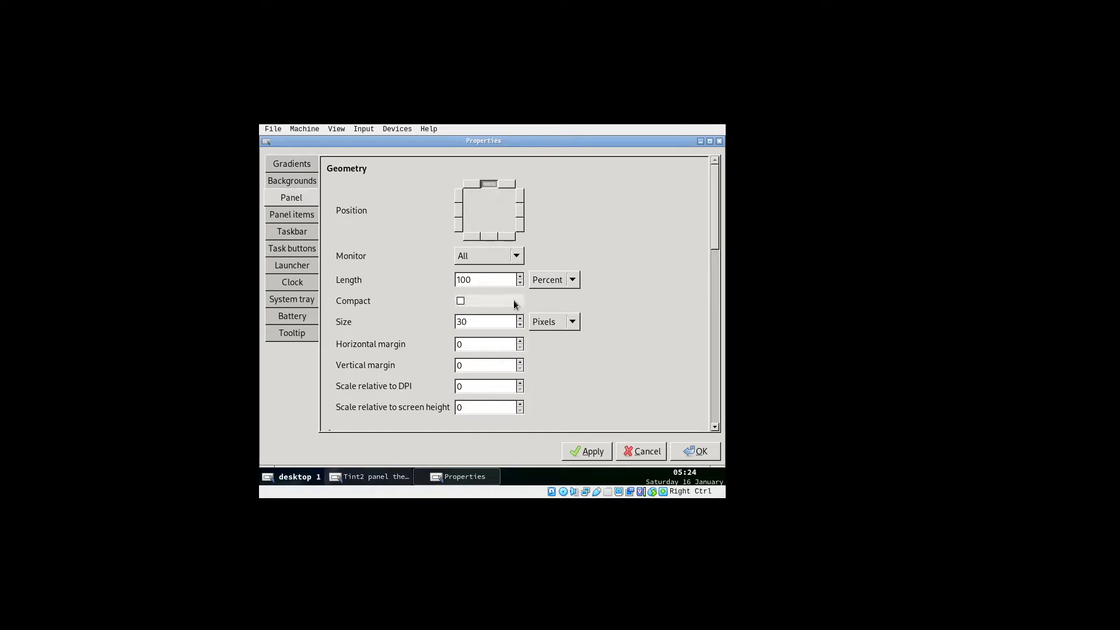
# Increase the Tint2 panel's size in pixels in the panel geometry settings
pyautogui.click(520, 320)
pyautogui.tripleClick(521, 318)
pyautogui.tripleClick(520, 318)
pyautogui.tripleClick(520, 319)
pyautogui.click(520, 319)
pyautogui.click(310, 182)
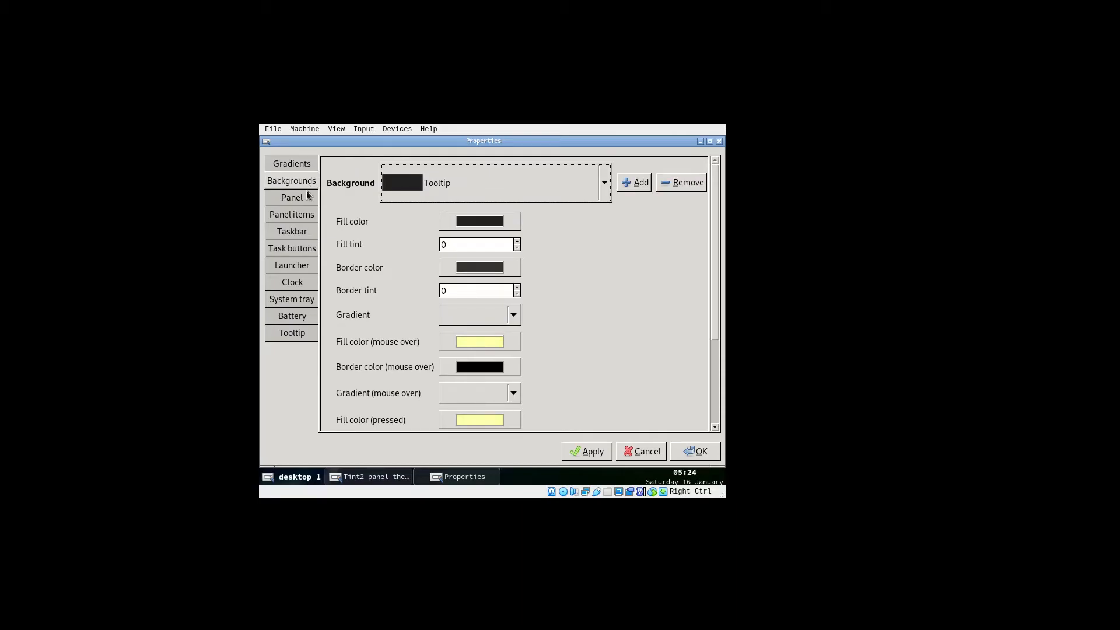
pyautogui.click(294, 197)
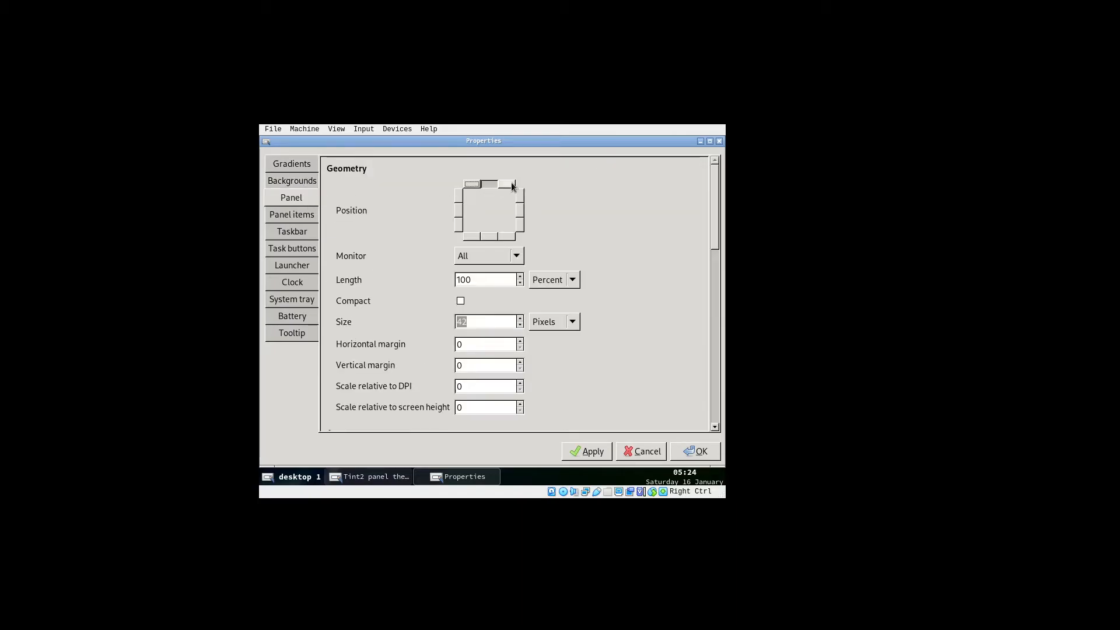
pyautogui.click(486, 319)
# Set the Tint2 clock's first line format to %r and its second line format to %m/%d/%Y
pyautogui.click(303, 254)
pyautogui.click(302, 282)
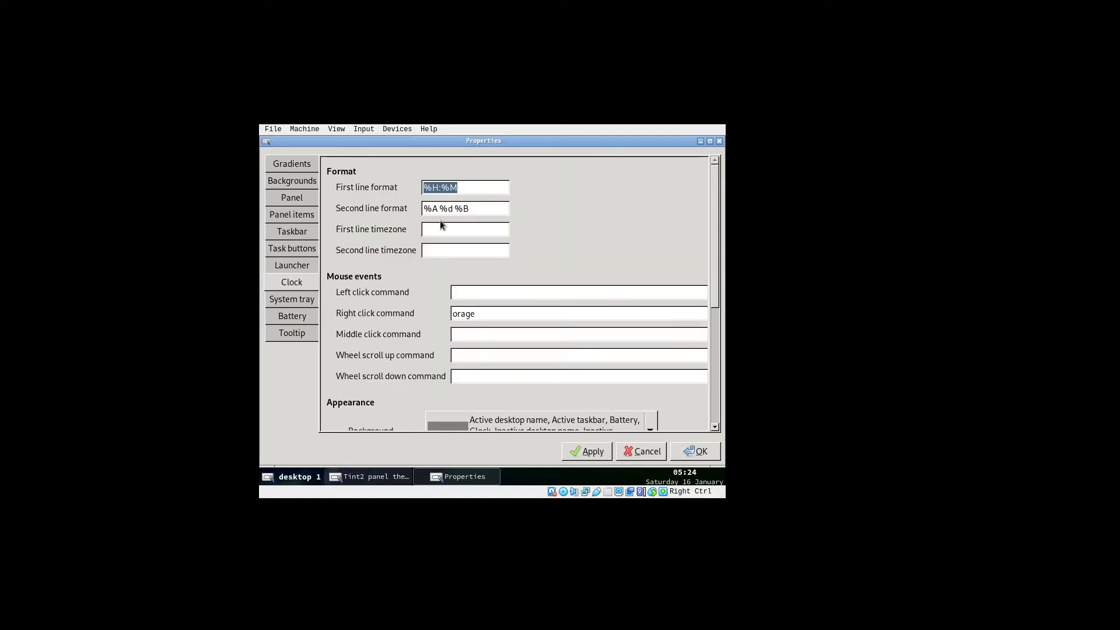
pyautogui.write('%r')
pyautogui.moveTo(424, 208); pyautogui.dragTo(469, 209)
pyautogui.write('%m/%d/%Y')
# Enable custom fonts for both clock lines and set the first line's font to Monospace Regular, size 13
pyautogui.scroll(-5, 386, 285)
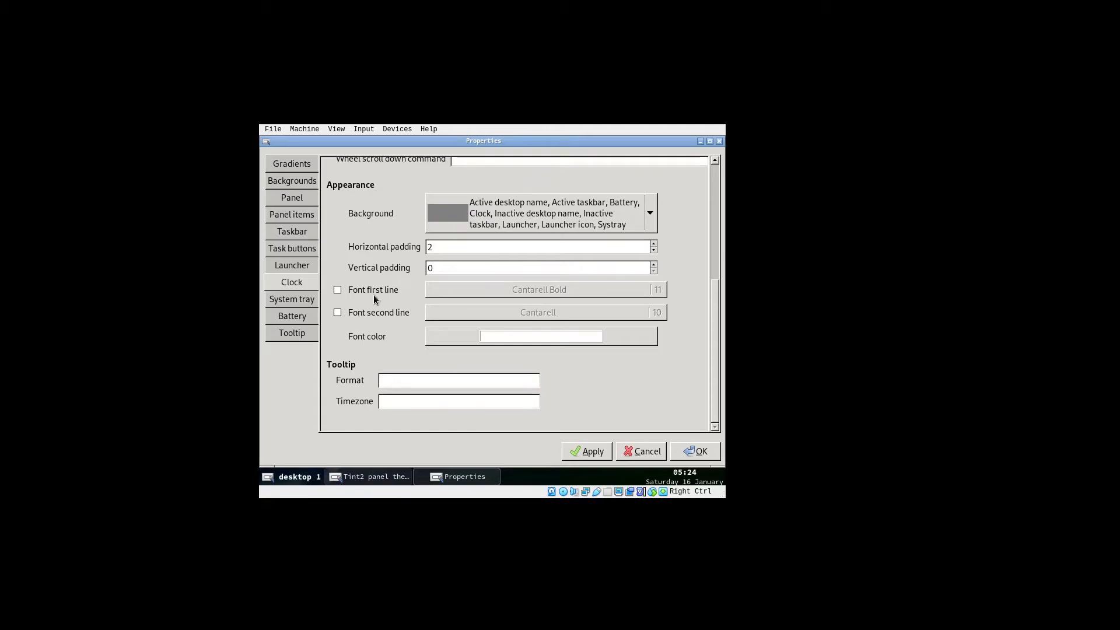
pyautogui.click(338, 290)
pyautogui.click(337, 312)
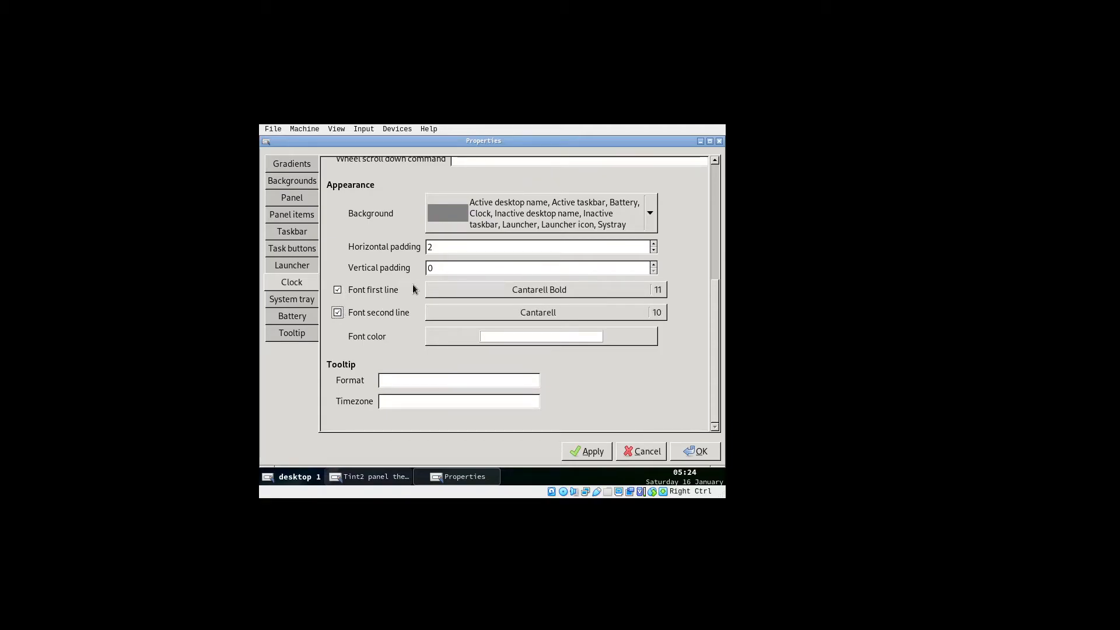
pyautogui.click(449, 284)
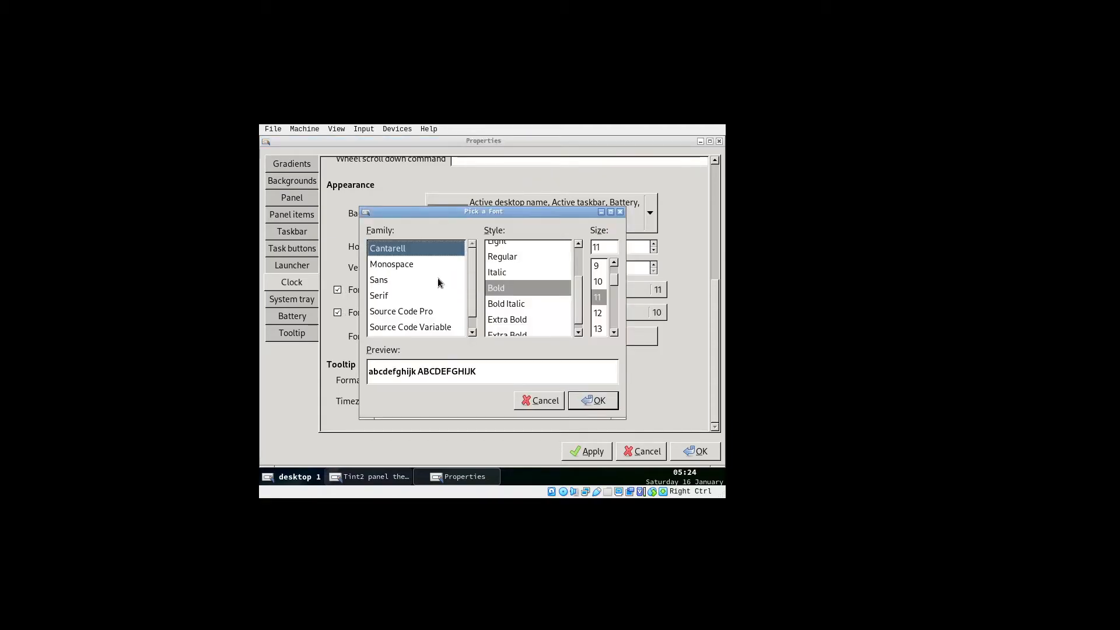
pyautogui.click(427, 265)
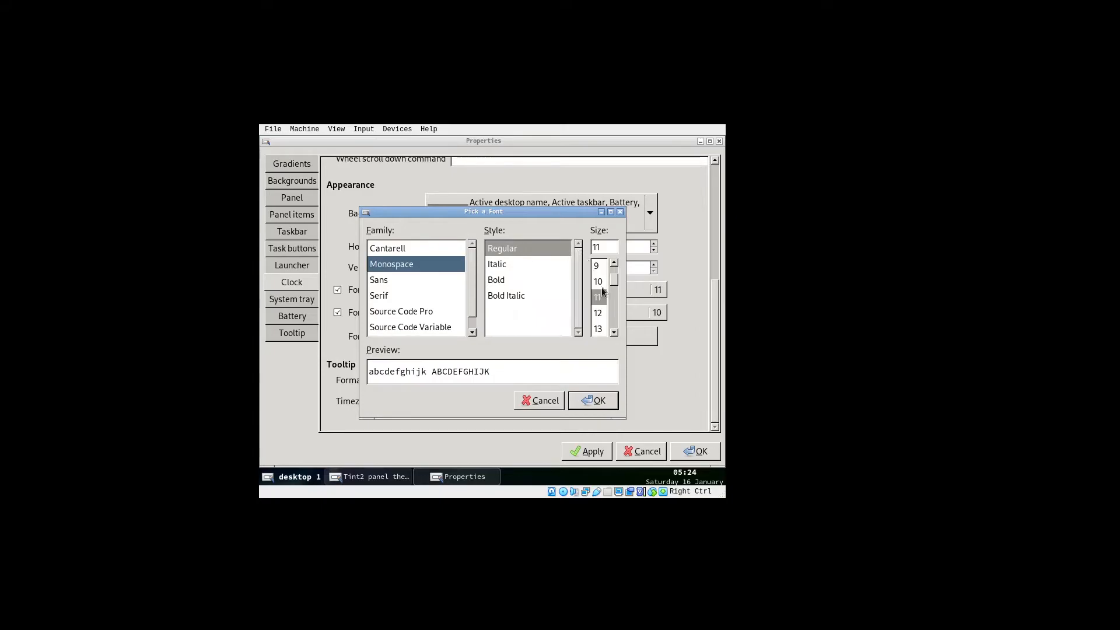
pyautogui.scroll(-2, 601, 287)
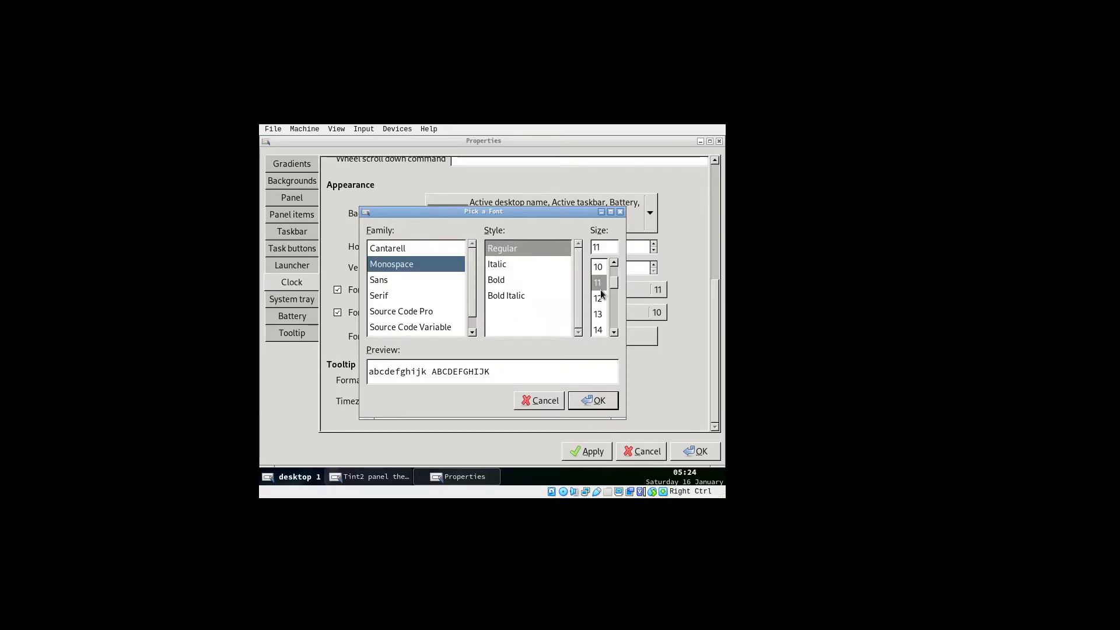
pyautogui.click(600, 315)
pyautogui.click(593, 400)
# Set the clock's second line font to Monospace Regular, size 13
pyautogui.click(526, 317)
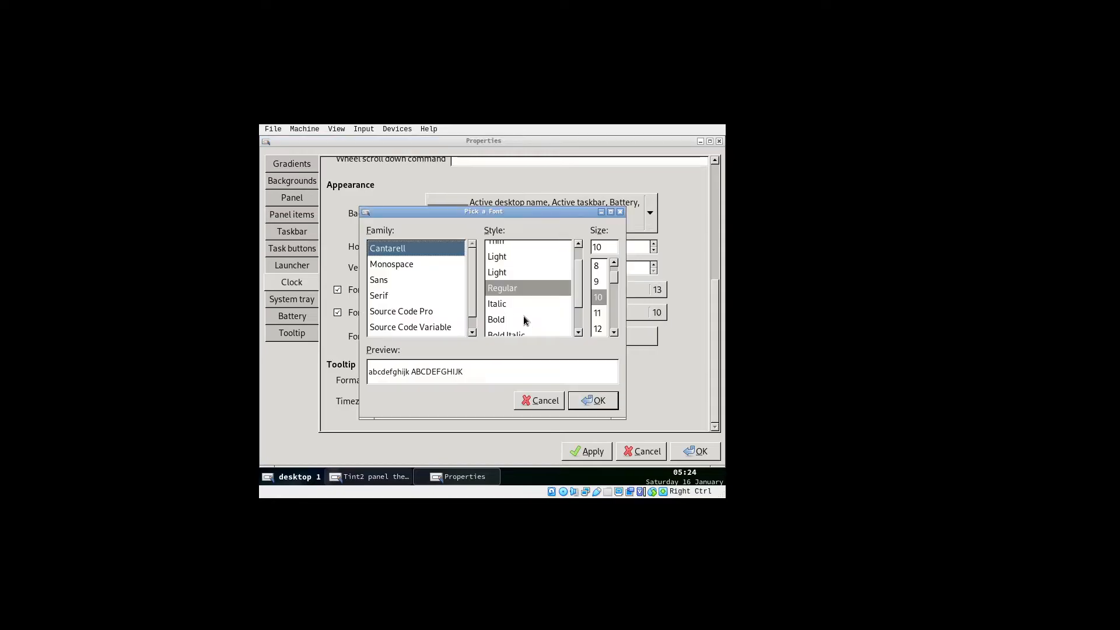
pyautogui.click(425, 276)
pyautogui.click(436, 265)
pyautogui.scroll(-2, 604, 316)
pyautogui.click(601, 315)
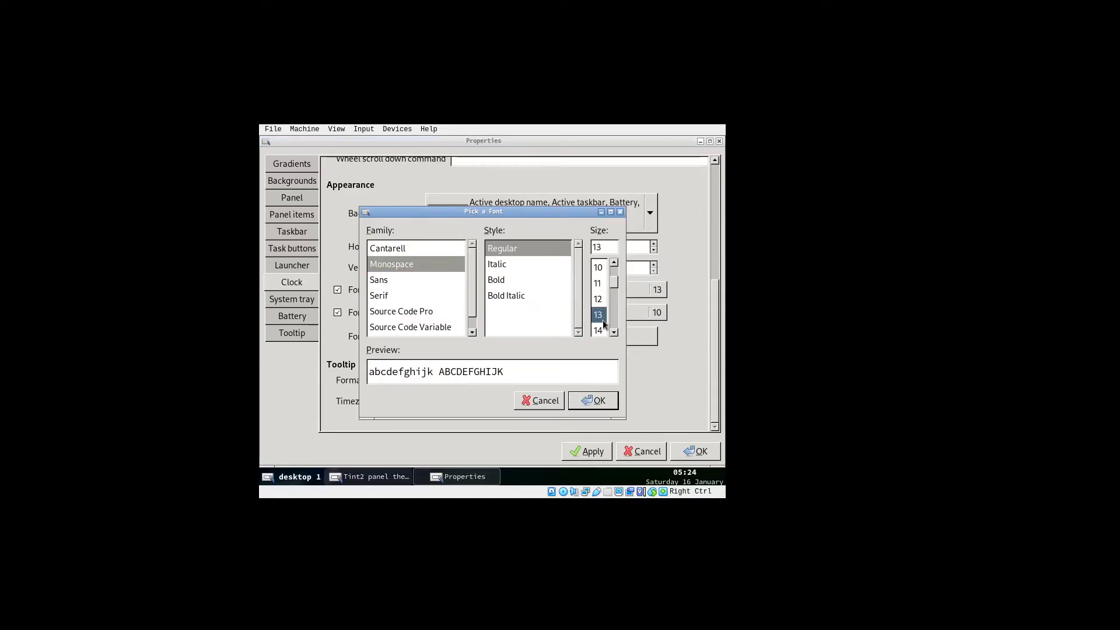
pyautogui.click(592, 402)
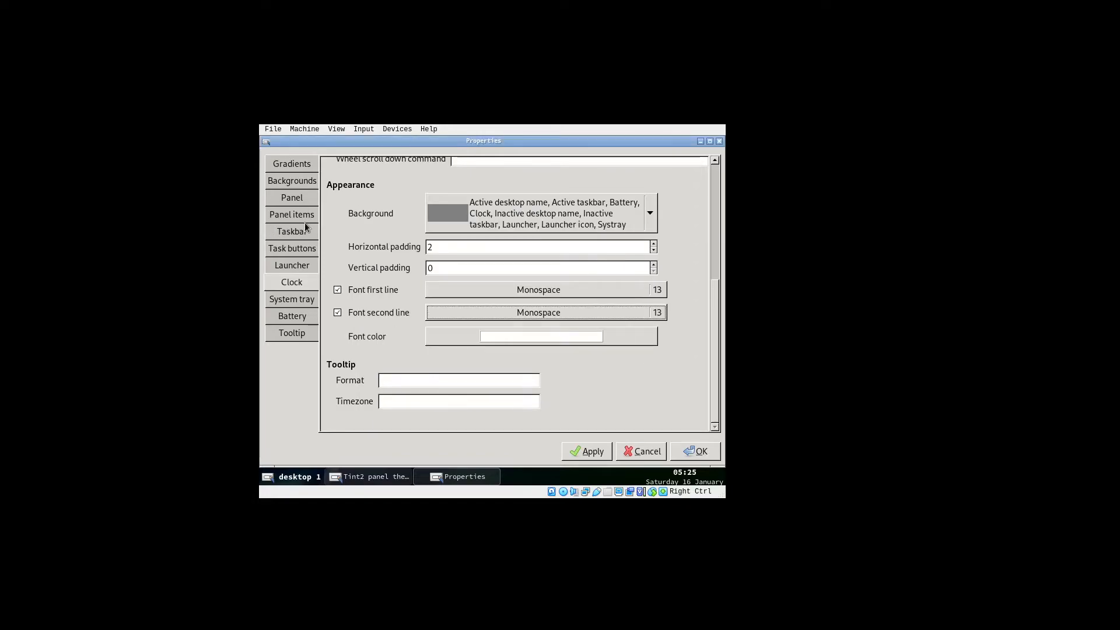
# Examine the taskbar's options, appearance and desktop name settings
pyautogui.click(293, 202)
pyautogui.click(303, 233)
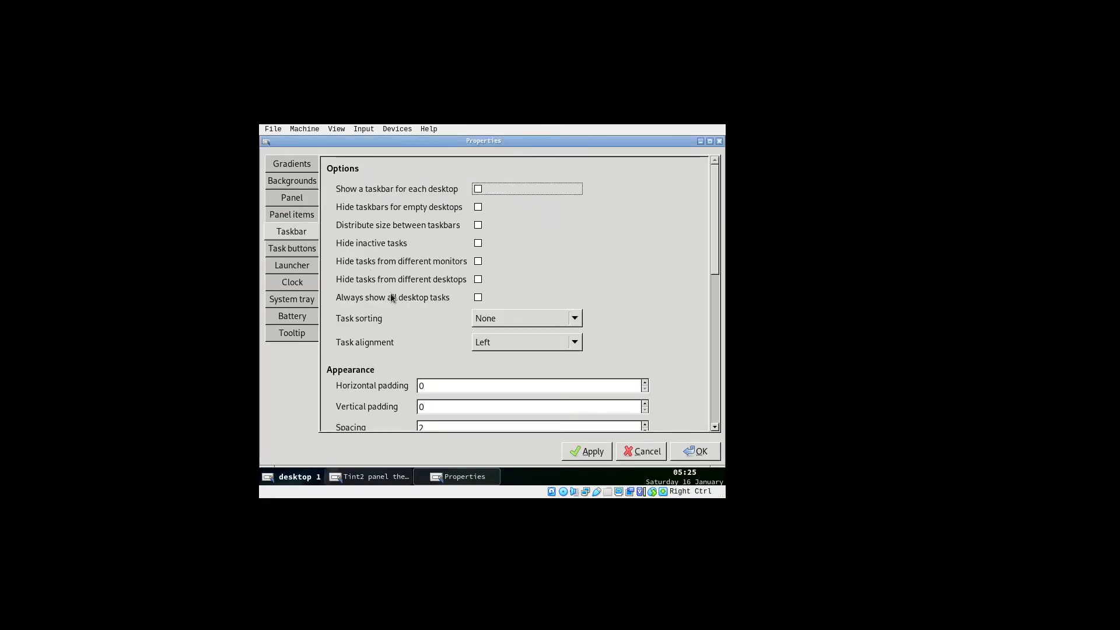
pyautogui.scroll(-1, 383, 282)
pyautogui.scroll(-5, 409, 357)
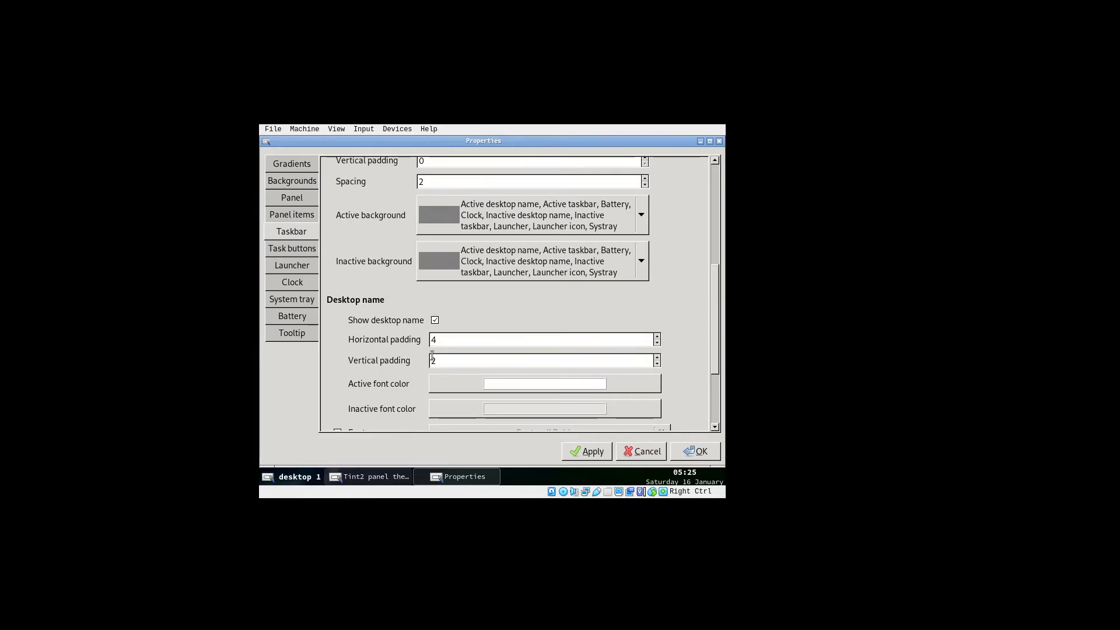
pyautogui.scroll(-2, 340, 341)
pyautogui.scroll(6, 350, 330)
pyautogui.scroll(-3, 354, 326)
pyautogui.scroll(2, 357, 324)
# Set the Tooltip background's border width and corner radius to 0, disable all four border sides, and save the theme properties
pyautogui.click(286, 182)
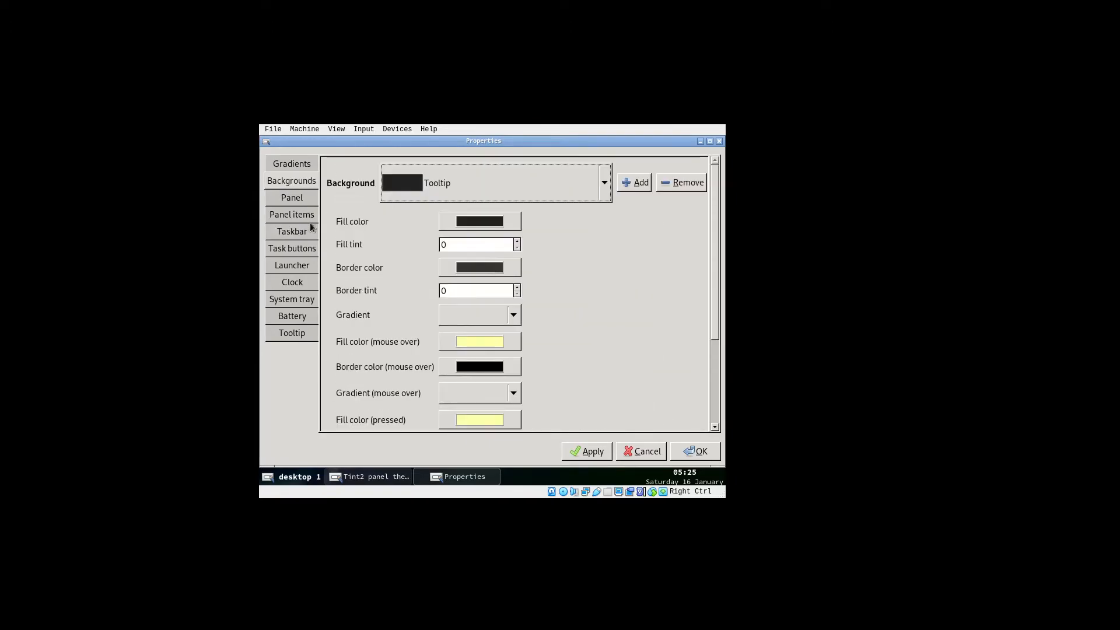
pyautogui.scroll(-3, 345, 287)
pyautogui.click(516, 370)
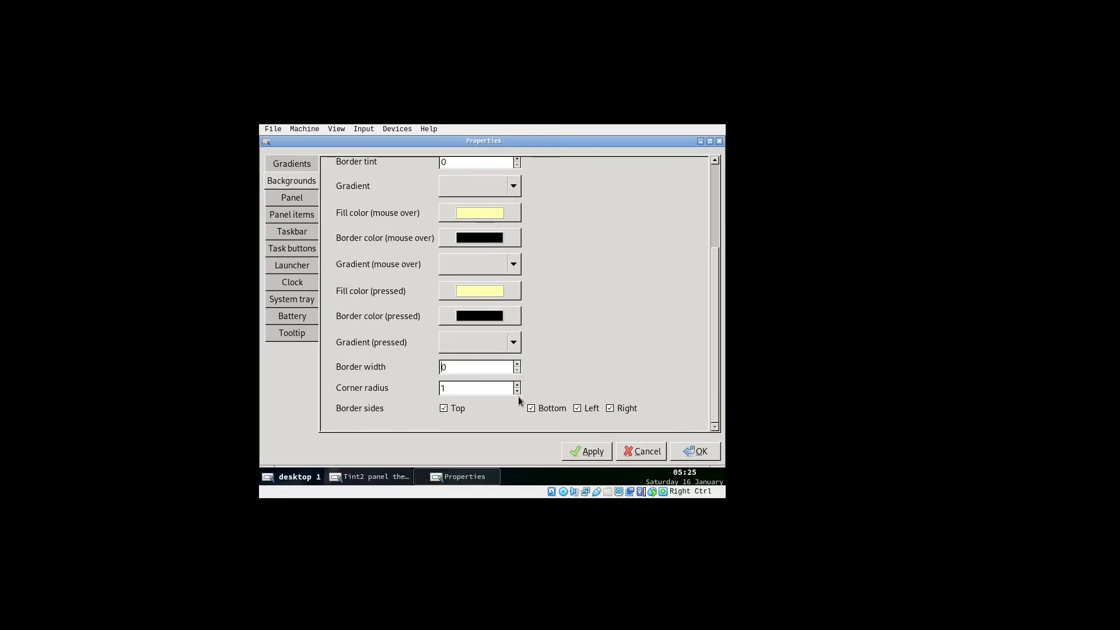
pyautogui.click(516, 391)
pyautogui.click(457, 408)
pyautogui.click(548, 408)
pyautogui.click(577, 408)
pyautogui.click(628, 409)
pyautogui.click(587, 452)
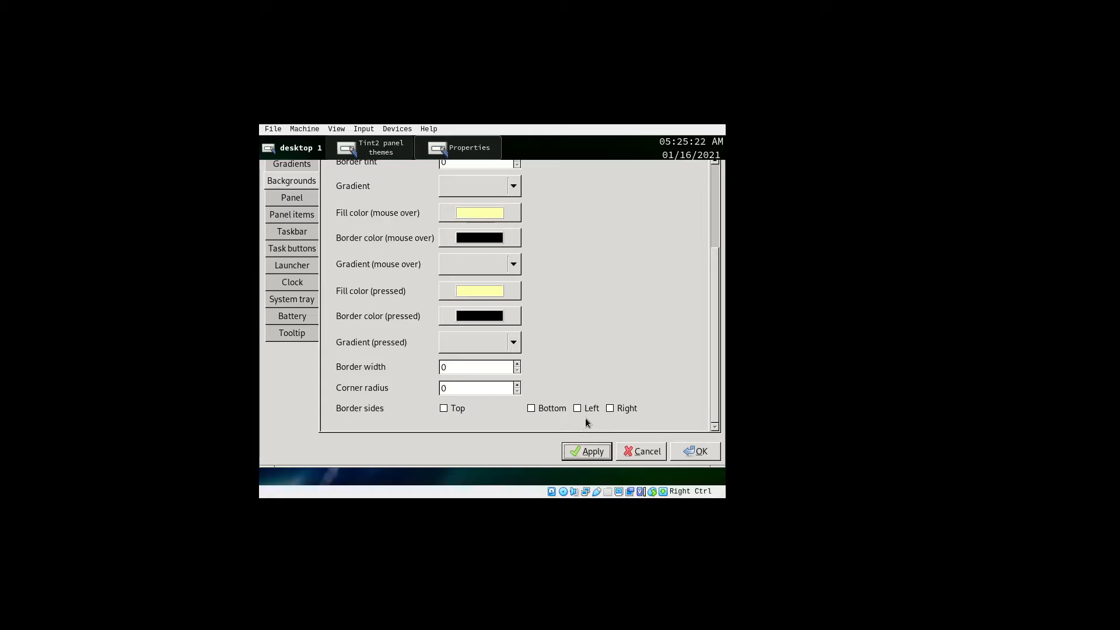
pyautogui.click(599, 451)
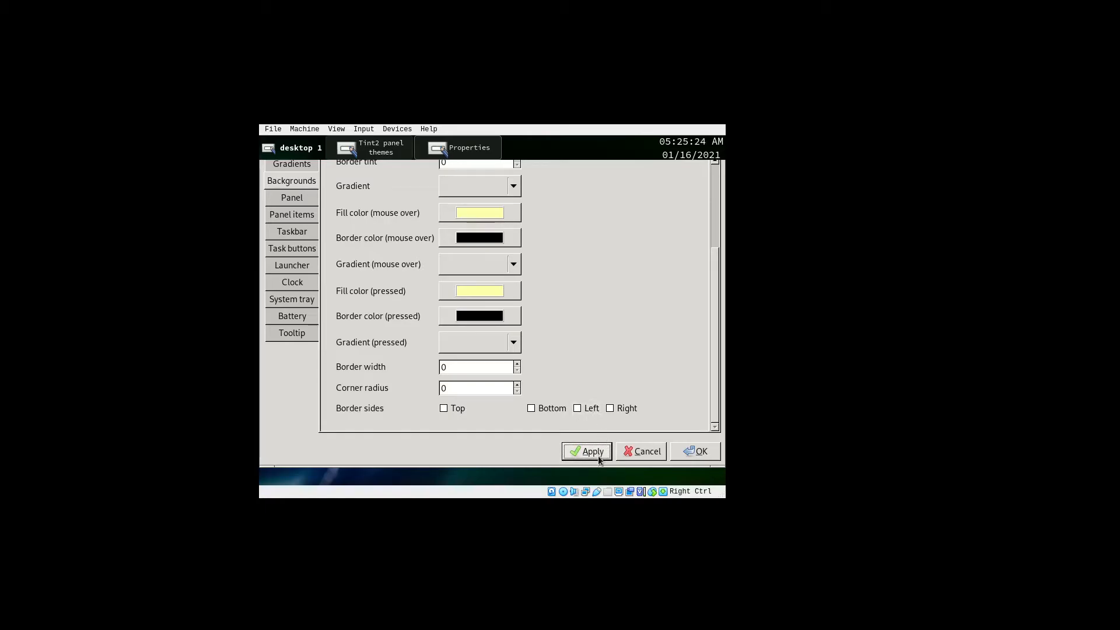
pyautogui.click(695, 451)
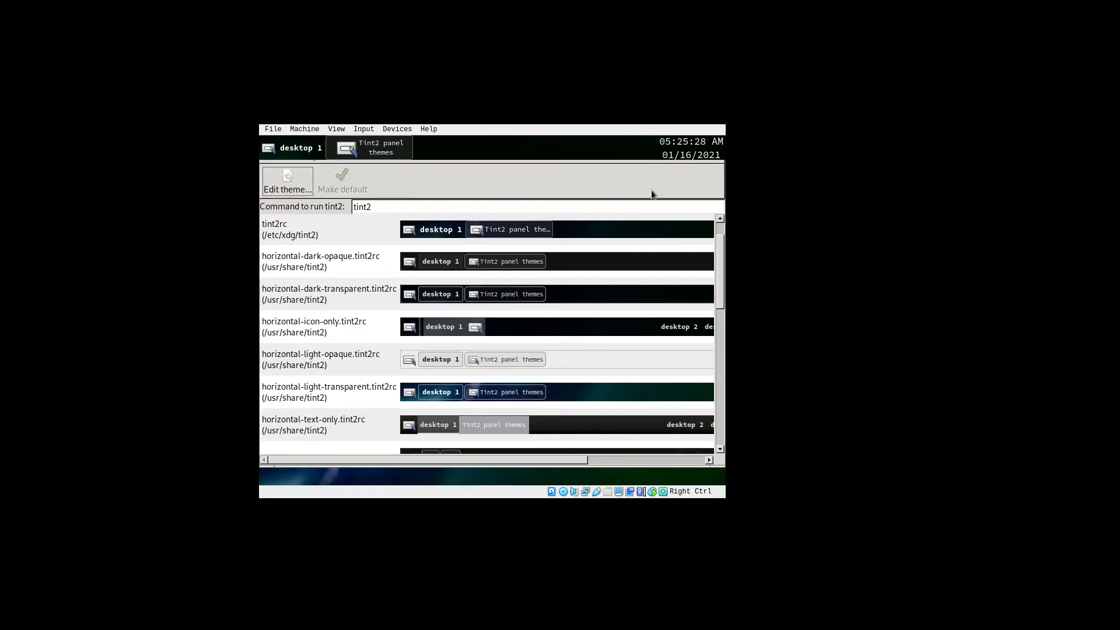
# Switch to desktop 4 and open an X terminal there
pyautogui.hscroll(3, 564, 461)
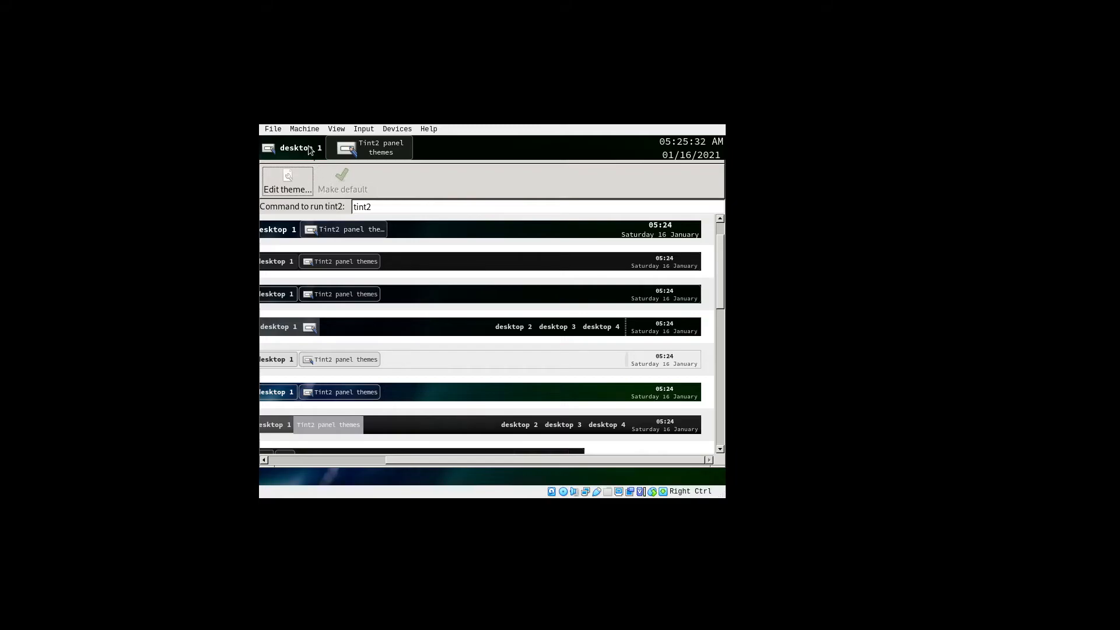
pyautogui.scroll(1, 309, 147)
pyautogui.rightClick(353, 240)
pyautogui.moveTo(393, 303)
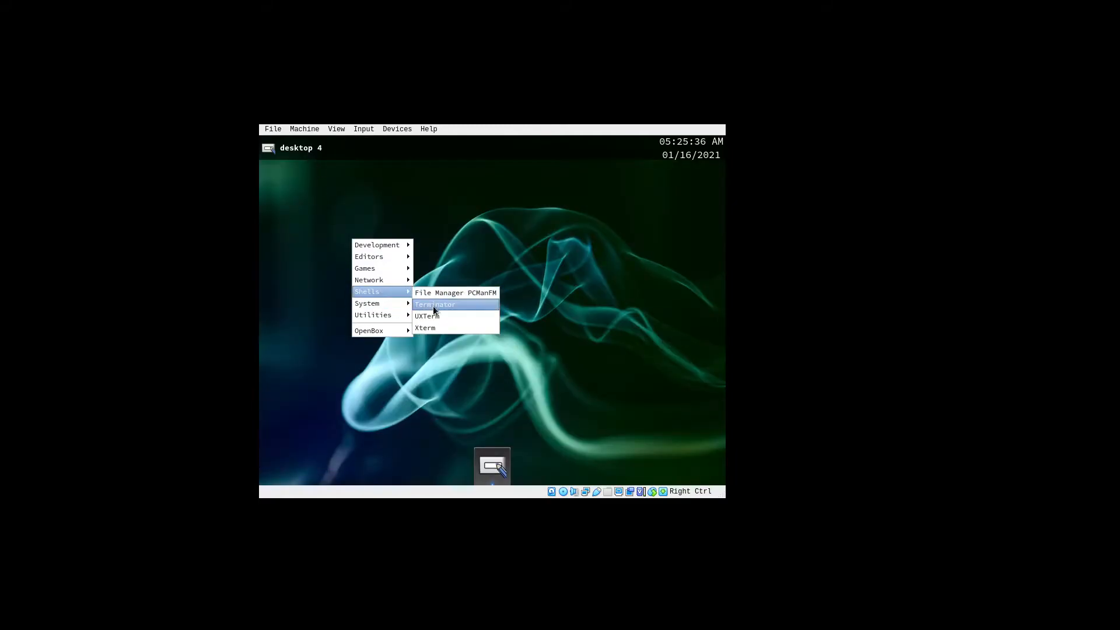
pyautogui.click(433, 323)
# Set the screen resolution by running xrandr --output Virtual-1 --mode 1360x768 in the terminal
pyautogui.write('s')
pyautogui.press('BackSpace')
pyautogui.write('xra')
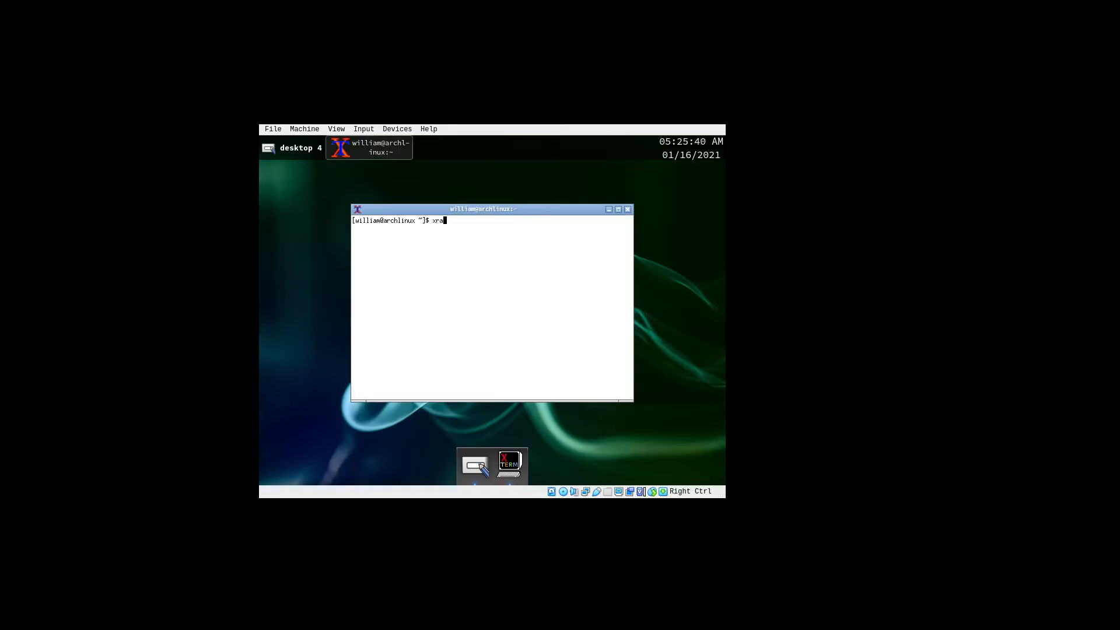
pyautogui.write('ndr --output Virtual-1 --mode 1360x768')
pyautogui.press('Return')
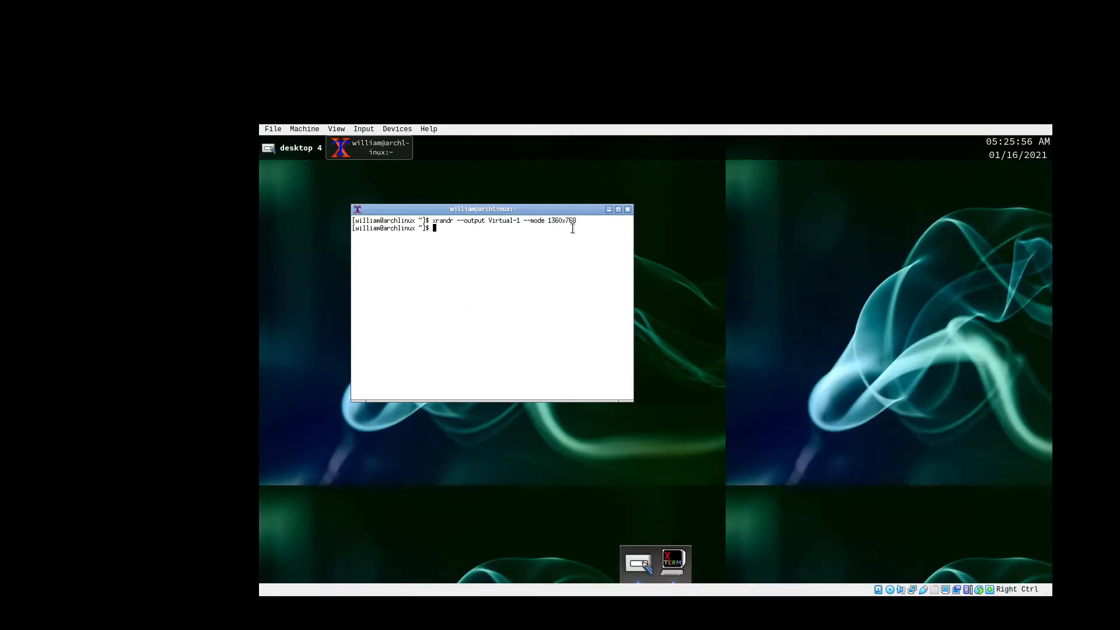
# Reapply the green smoke wallpaper in Nitrogen, scaled and full screen, and close Nitrogen and the terminal
pyautogui.rightClick(626, 179)
pyautogui.moveTo(673, 248)
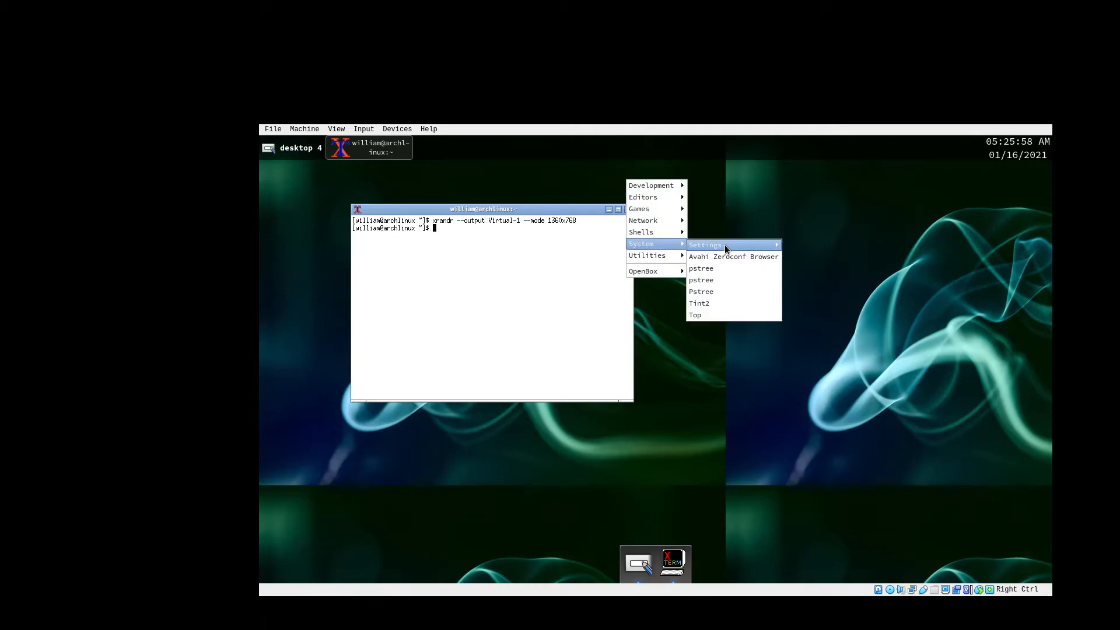
pyautogui.moveTo(765, 247)
pyautogui.click(807, 270)
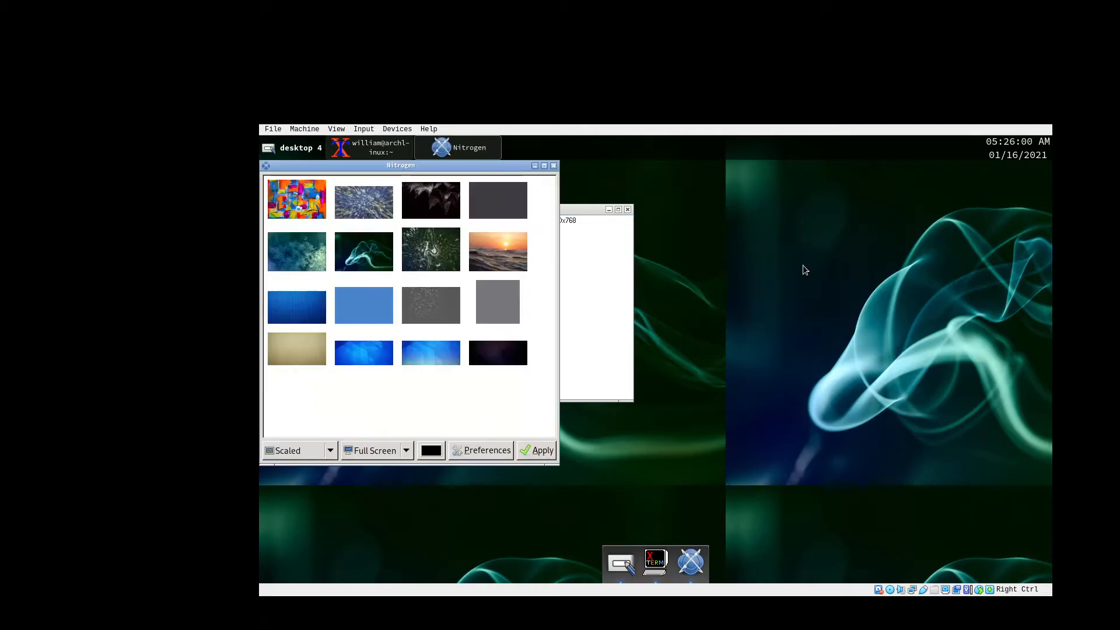
pyautogui.click(532, 450)
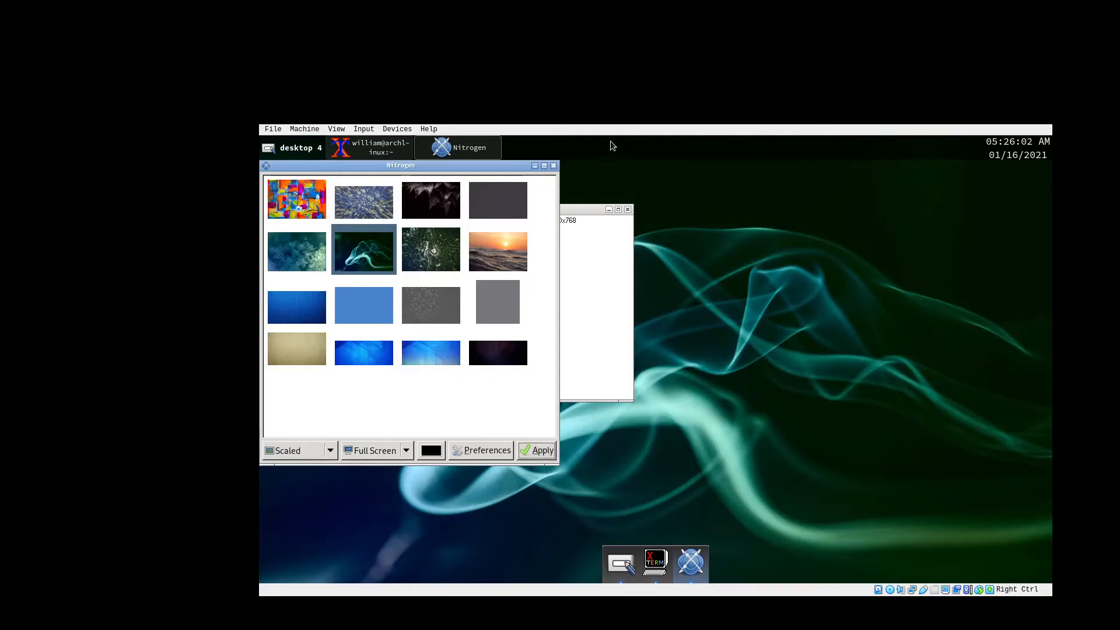
pyautogui.click(555, 166)
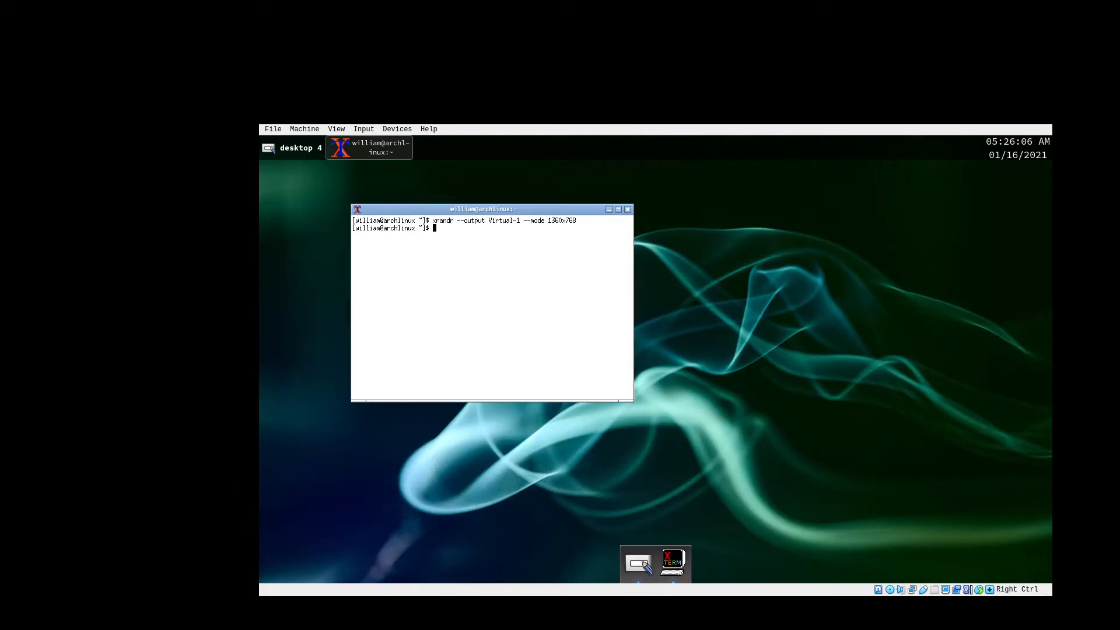
pyautogui.click(628, 209)
# Return to desktop 1 and close the Tint2 panel themes window from the Plank dock
pyautogui.rightClick(505, 208)
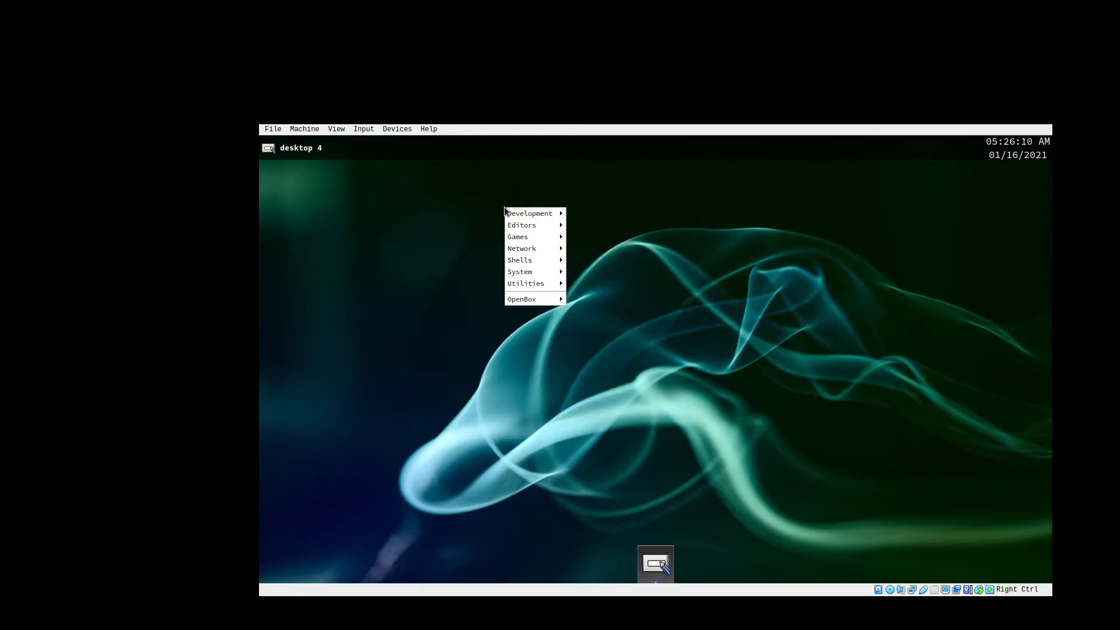
pyautogui.click(295, 191)
pyautogui.scroll(3, 322, 177)
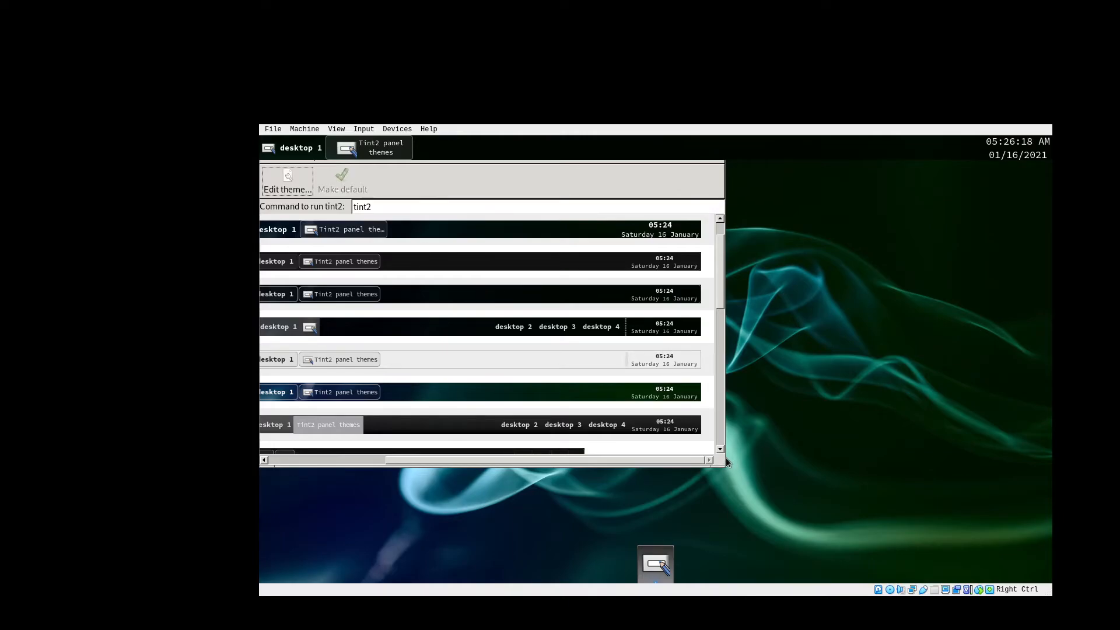
pyautogui.click(659, 559)
pyautogui.click(659, 559)
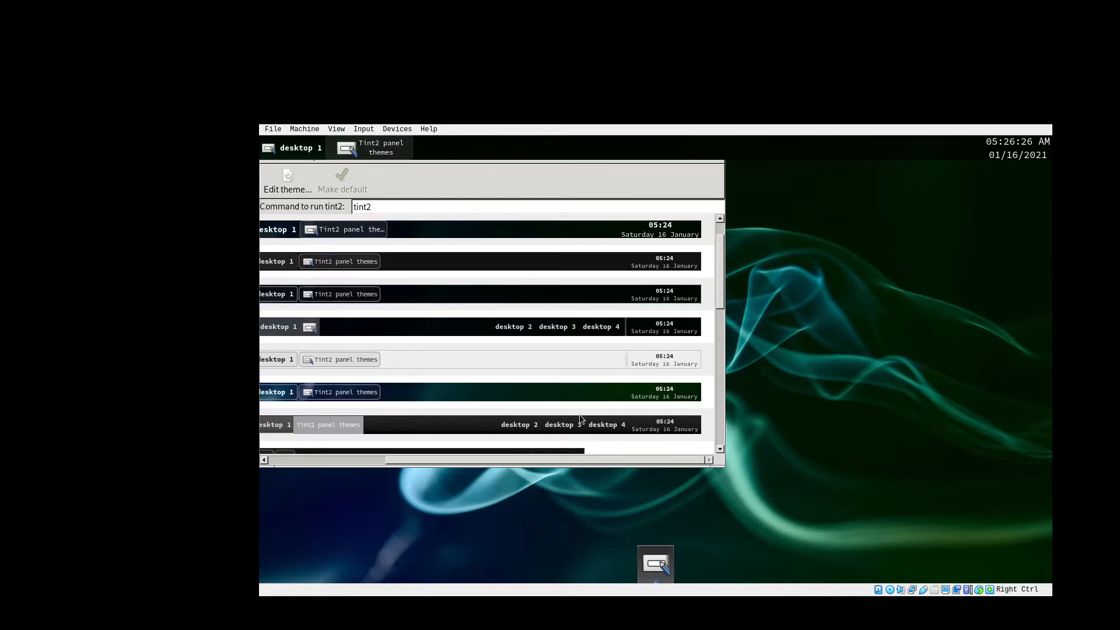
pyautogui.rightClick(649, 573)
pyautogui.click(658, 528)
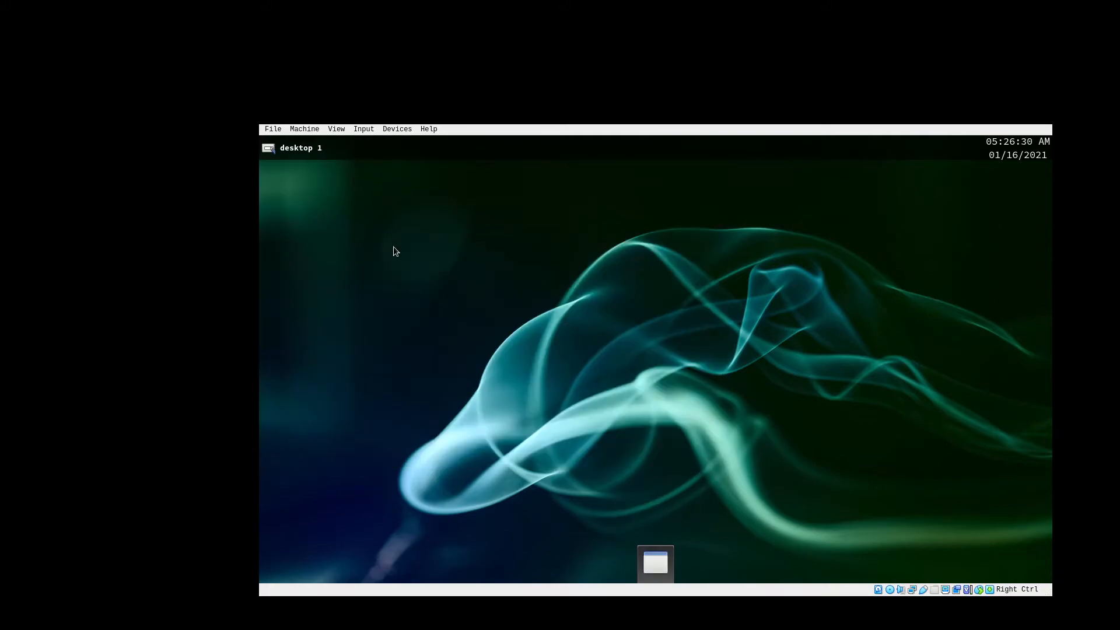
# Reopen the Tint2 panel themes and make horizontal-light-transparent.tint2rc the default theme
pyautogui.rightClick(409, 255)
pyautogui.moveTo(464, 328)
pyautogui.click(433, 362)
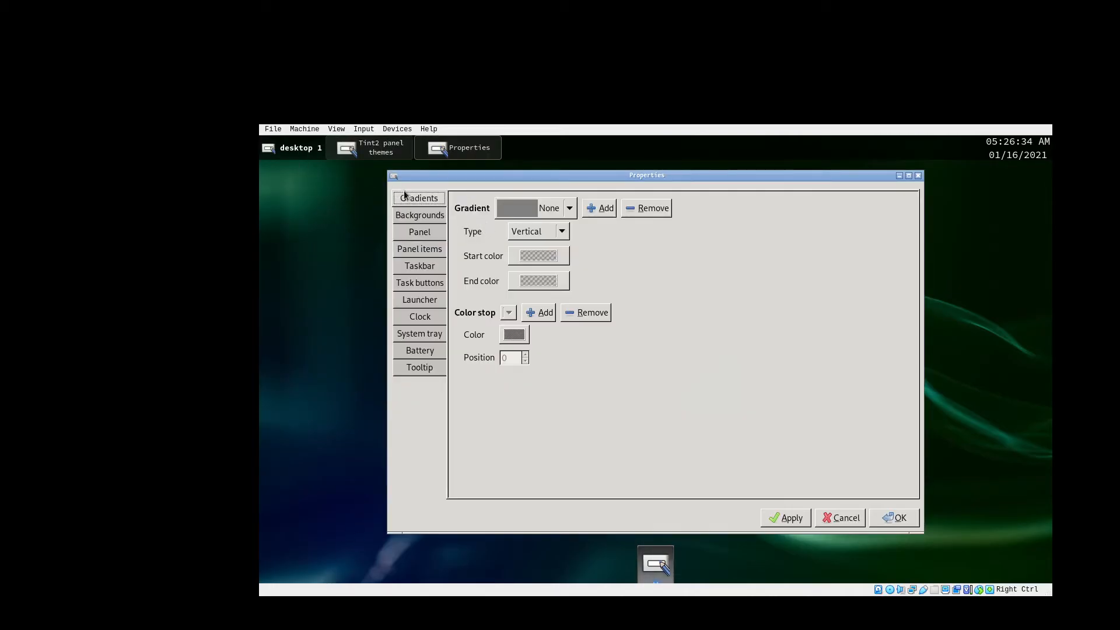
pyautogui.click(840, 517)
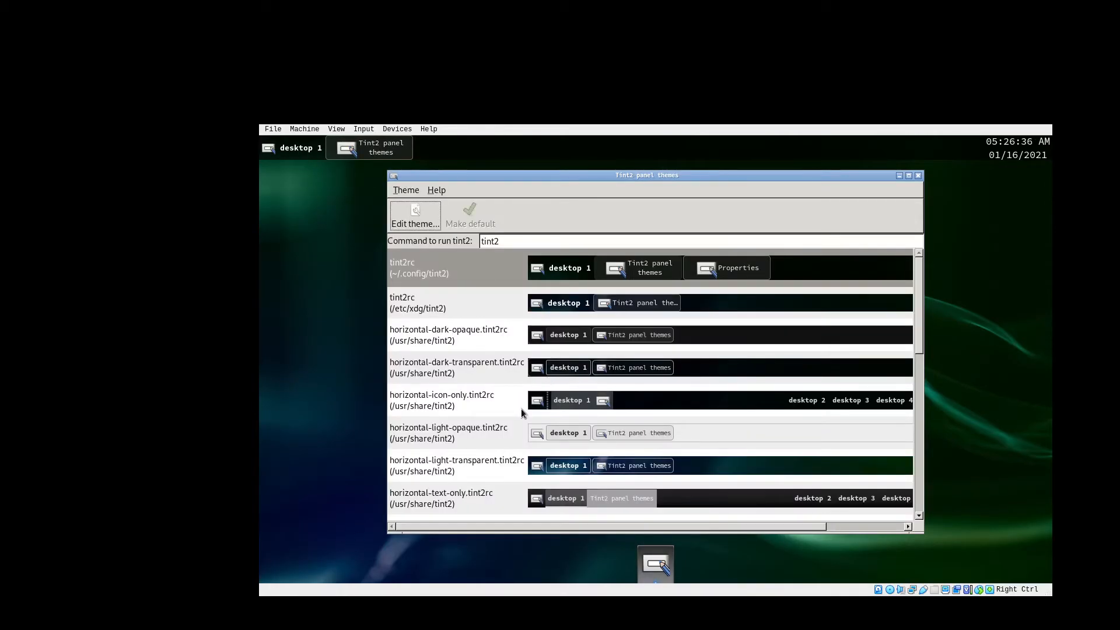
pyautogui.click(488, 463)
pyautogui.click(471, 211)
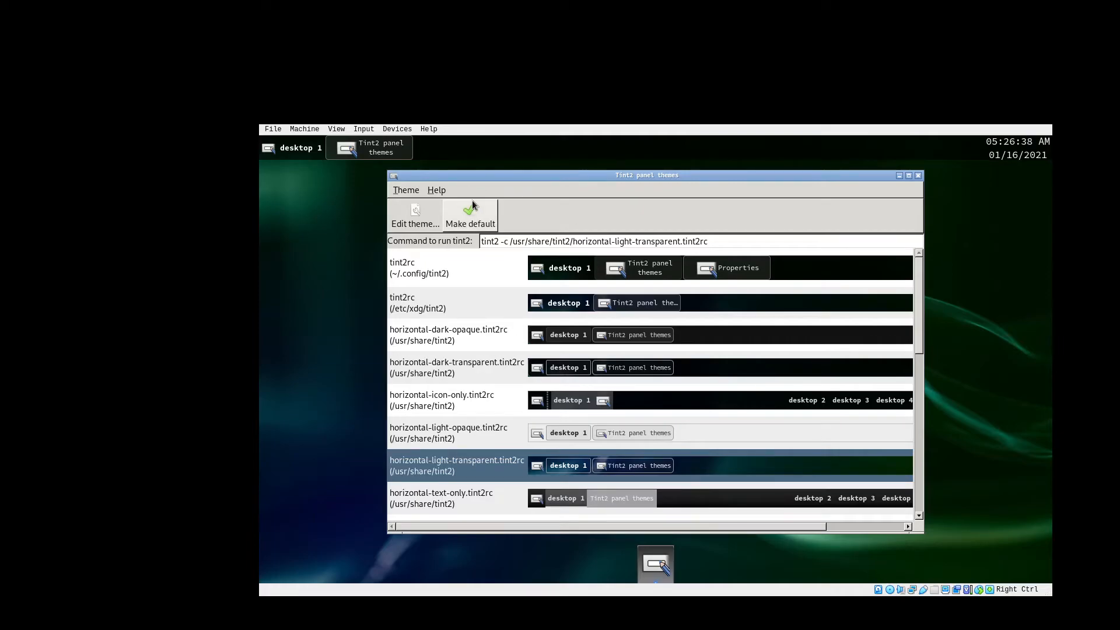
pyautogui.click(723, 389)
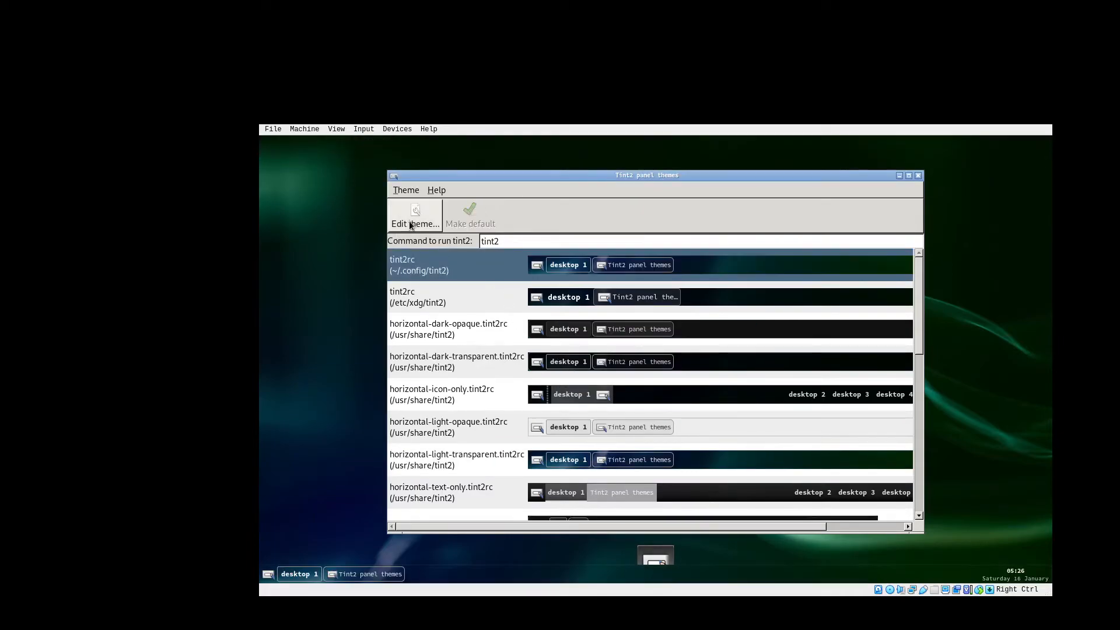
# Edit the default theme's Active desktop name background, setting border width and corner radius to 0 and disabling the top and bottom border sides
pyautogui.click(409, 218)
pyautogui.click(401, 215)
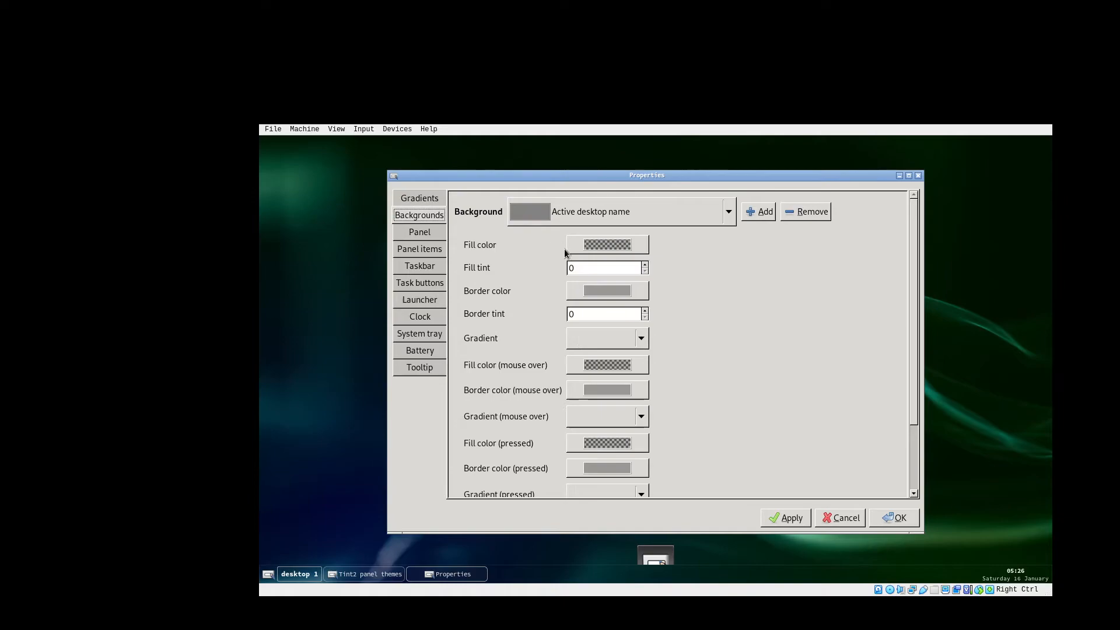
pyautogui.scroll(-1, 597, 300)
pyautogui.click(592, 482)
pyautogui.scroll(-1, 532, 481)
pyautogui.click(574, 455)
pyautogui.click(581, 475)
pyautogui.click(677, 475)
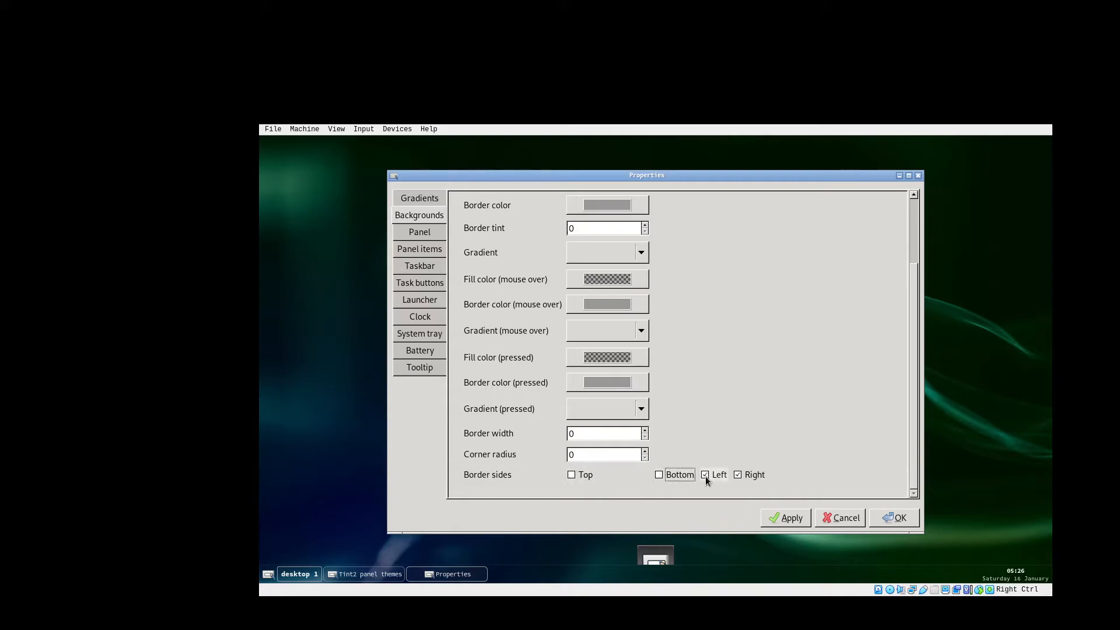
# Position the panel at the top centre of the screen and increase its size in pixels
pyautogui.click(416, 236)
pyautogui.click(616, 218)
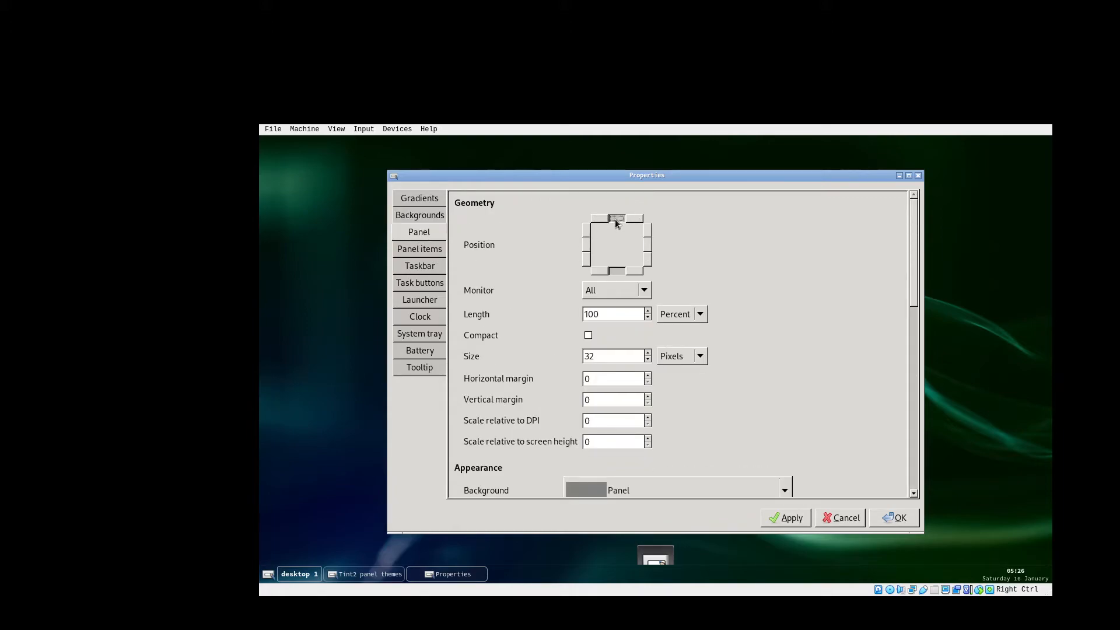
pyautogui.click(647, 353)
pyautogui.click(648, 353)
pyautogui.click(648, 353)
pyautogui.click(649, 353)
pyautogui.click(647, 359)
pyautogui.click(647, 360)
# Set the clock's first line format to %r and its second line format to show month, day and time
pyautogui.click(425, 264)
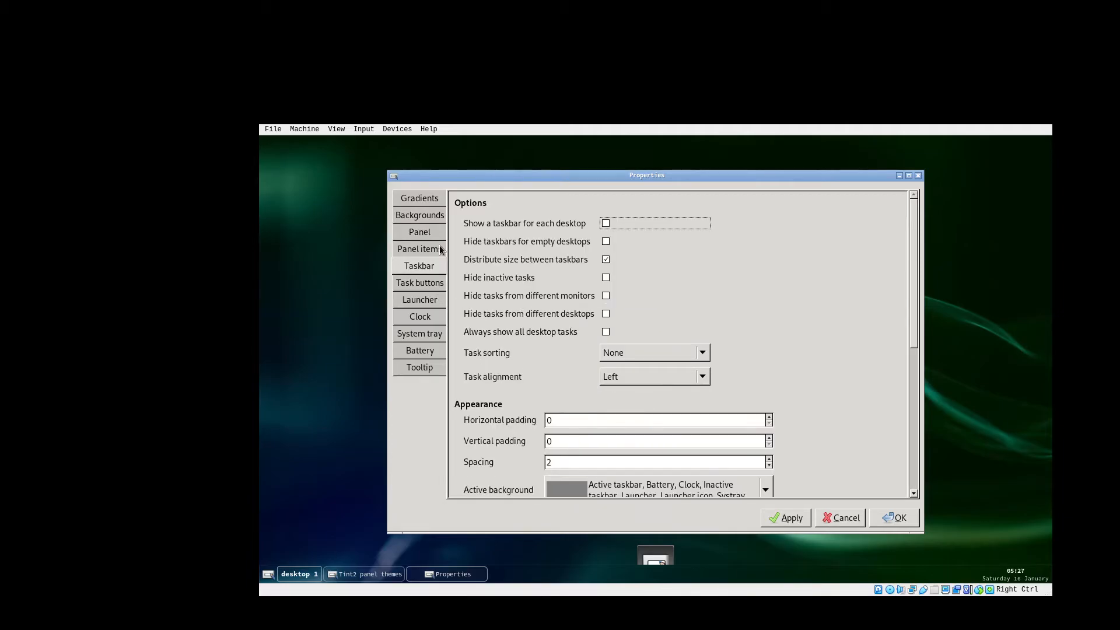
pyautogui.click(438, 249)
pyautogui.click(435, 300)
pyautogui.click(428, 317)
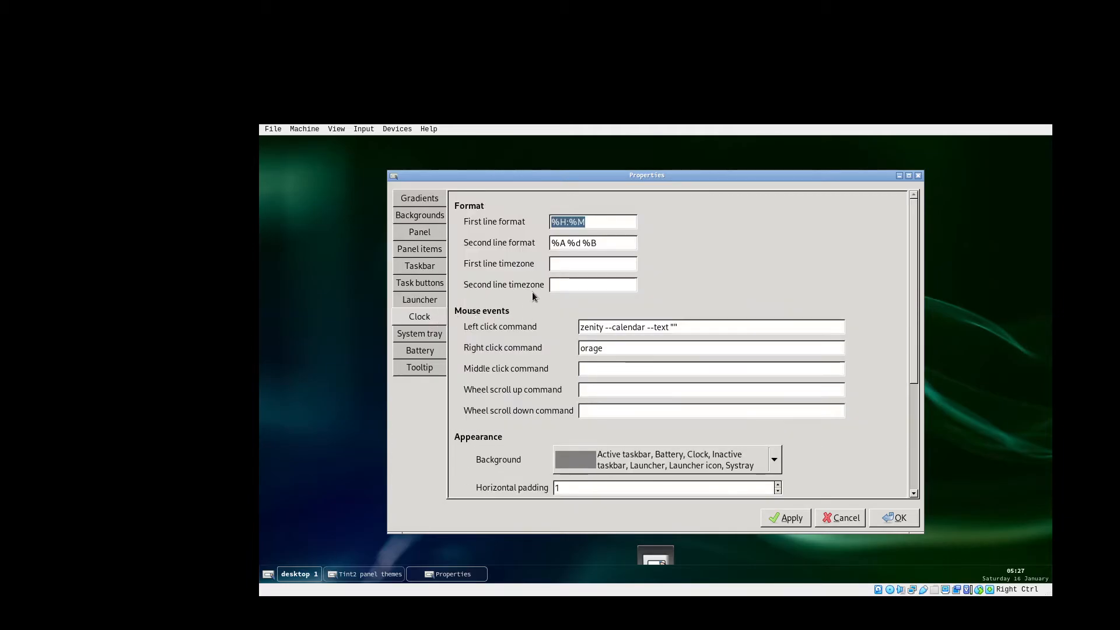
pyautogui.write('%r')
pyautogui.press('Tab')
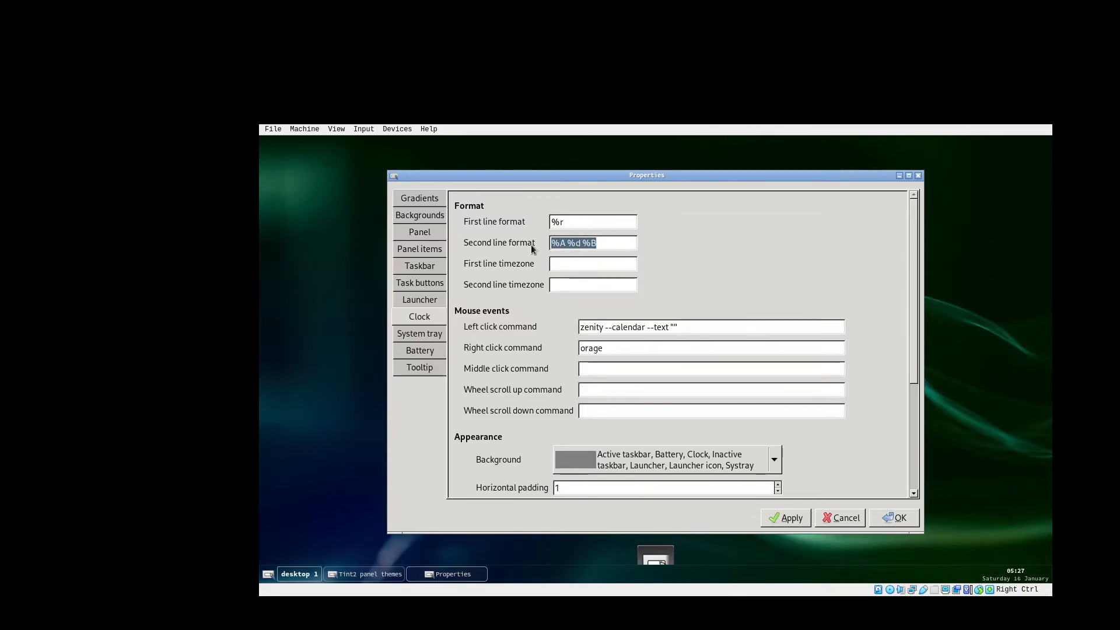
pyautogui.write('%')
pyautogui.scroll(-3, 463, 317)
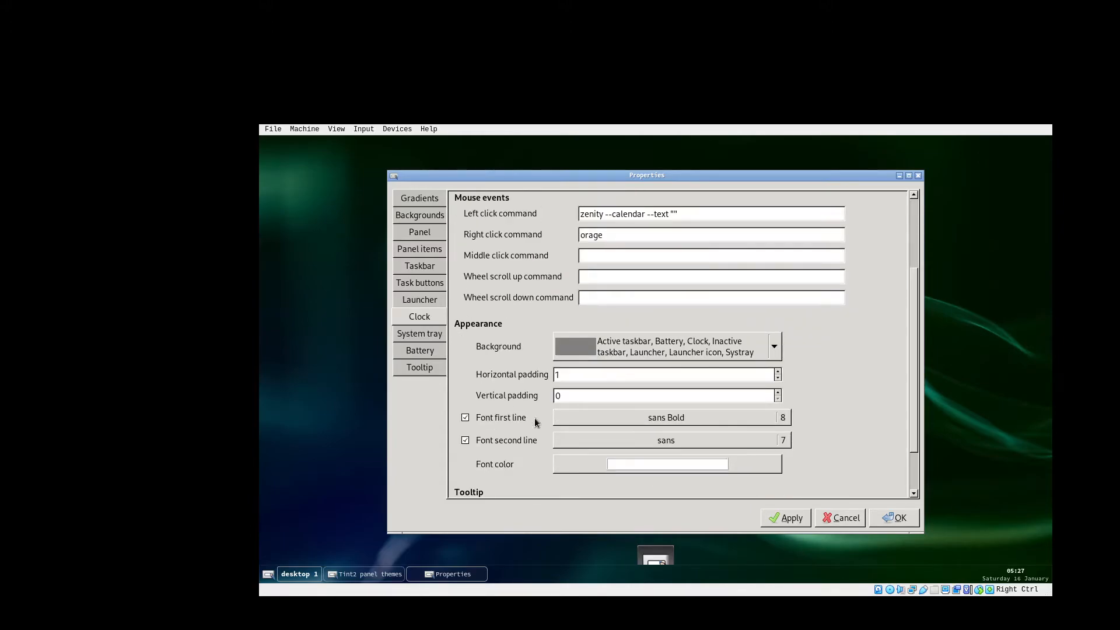
# Set the font of the clock's first line to Monospace 13
pyautogui.click(634, 422)
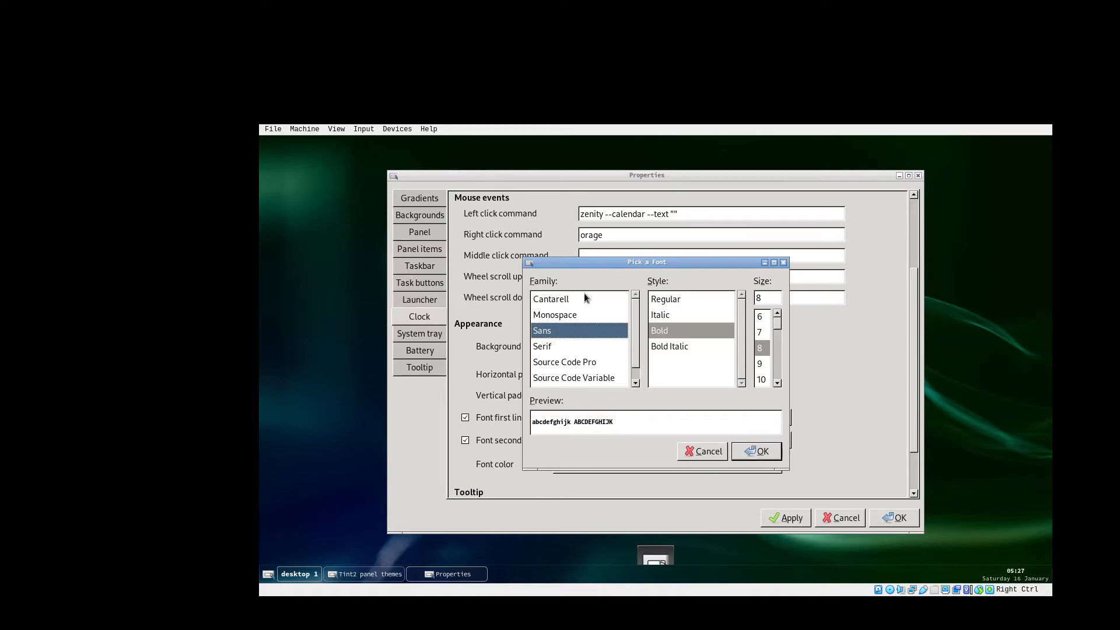
pyautogui.click(597, 316)
pyautogui.scroll(-3, 764, 352)
pyautogui.click(764, 321)
pyautogui.click(758, 451)
# Set the clock's second line font to Monospace 13, then save the theme properties and close the themes window
pyautogui.click(702, 448)
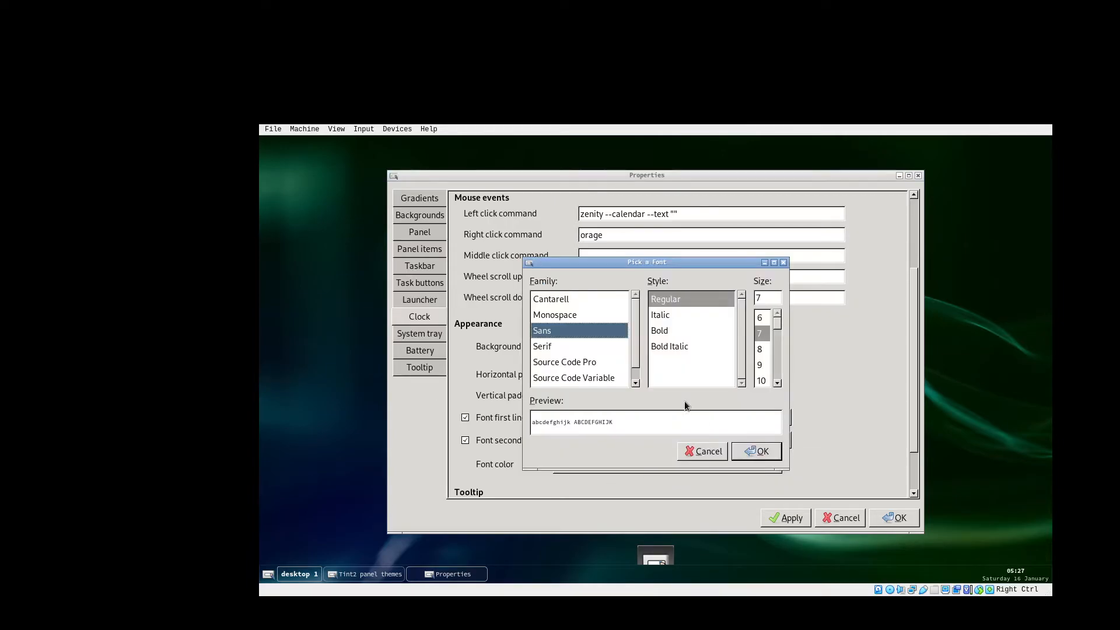
pyautogui.click(621, 318)
pyautogui.scroll(-3, 769, 366)
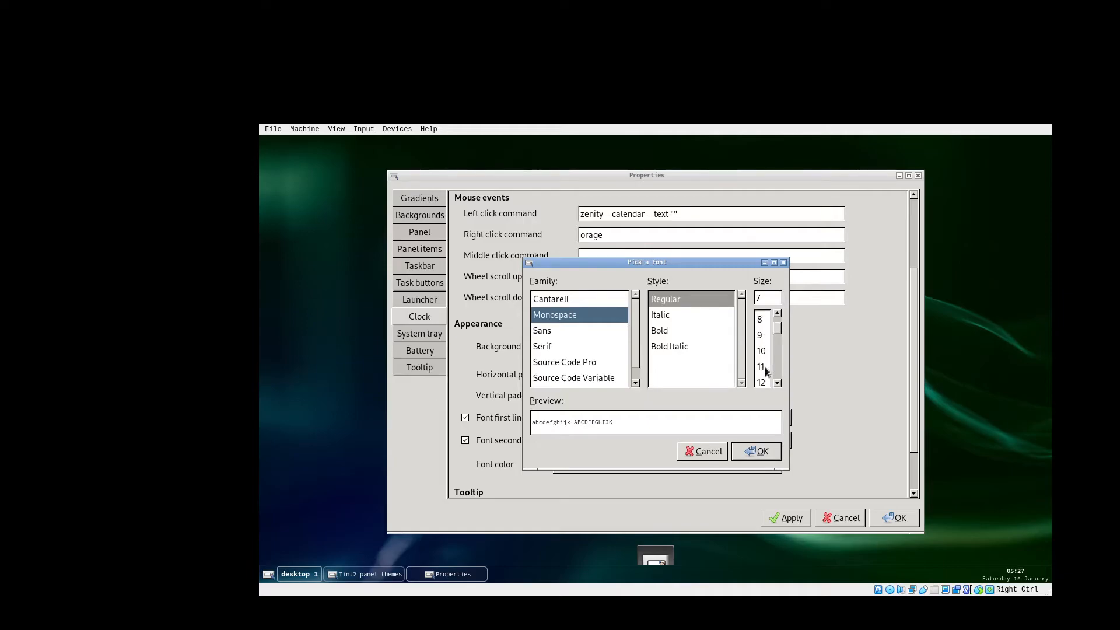
pyautogui.click(764, 367)
pyautogui.click(757, 451)
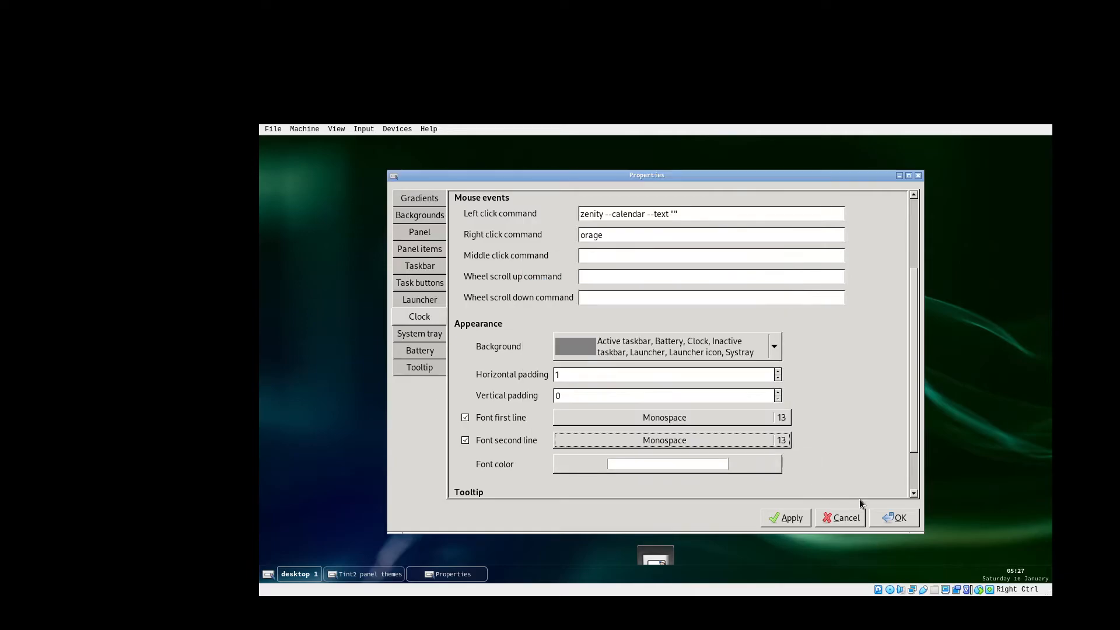
pyautogui.click(899, 517)
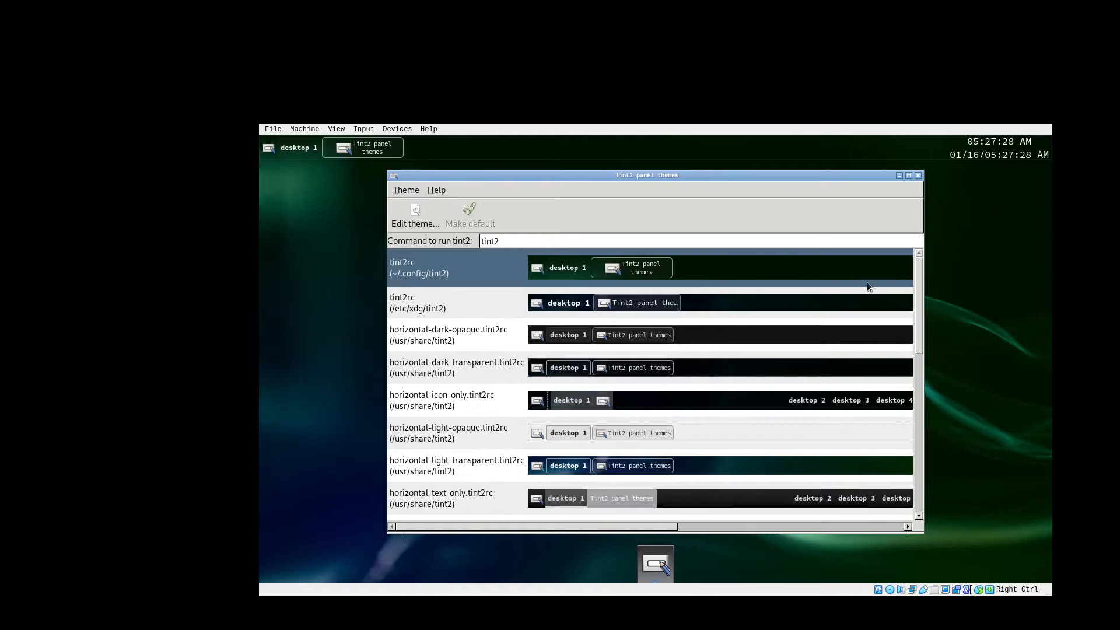
pyautogui.click(918, 176)
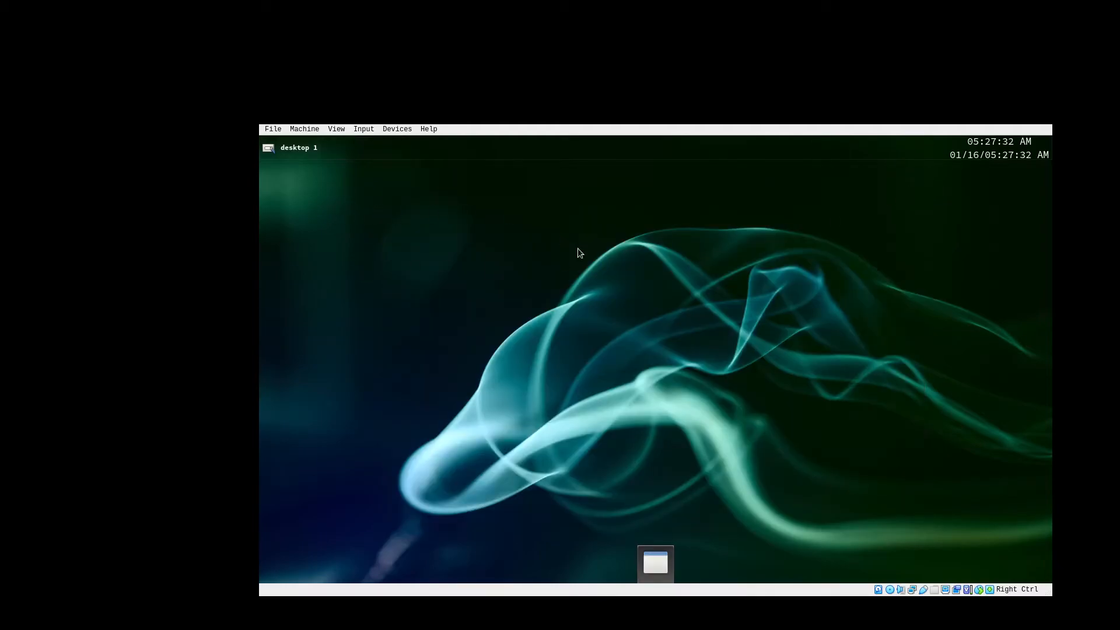
# Launch Terminator from the desktop menu and hide its scrollbar
pyautogui.rightClick(573, 274)
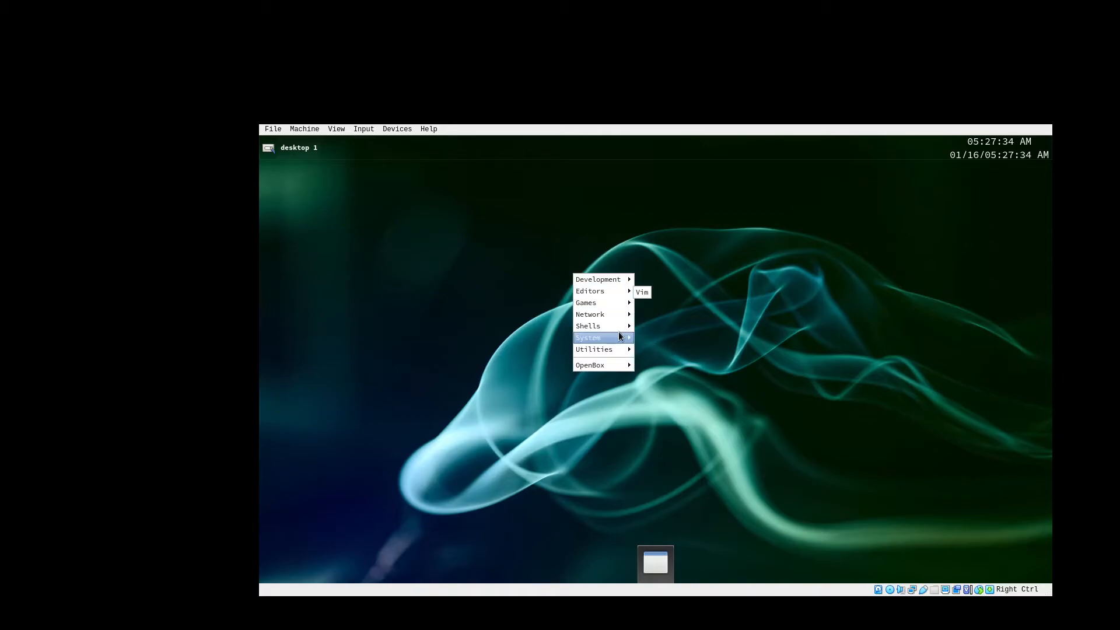
pyautogui.moveTo(618, 326)
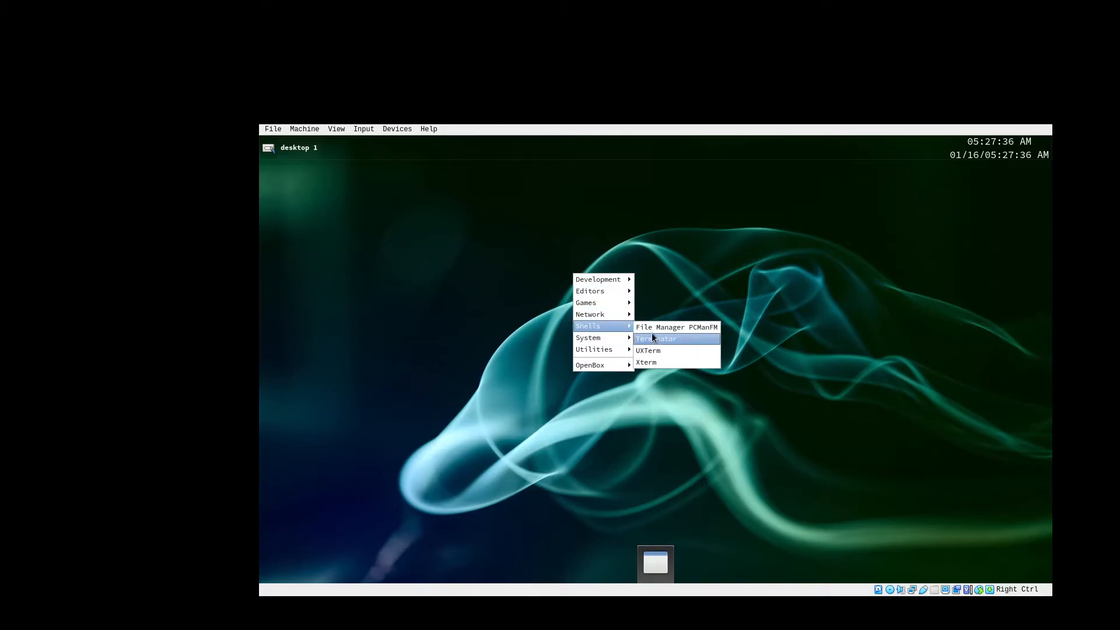
pyautogui.click(650, 351)
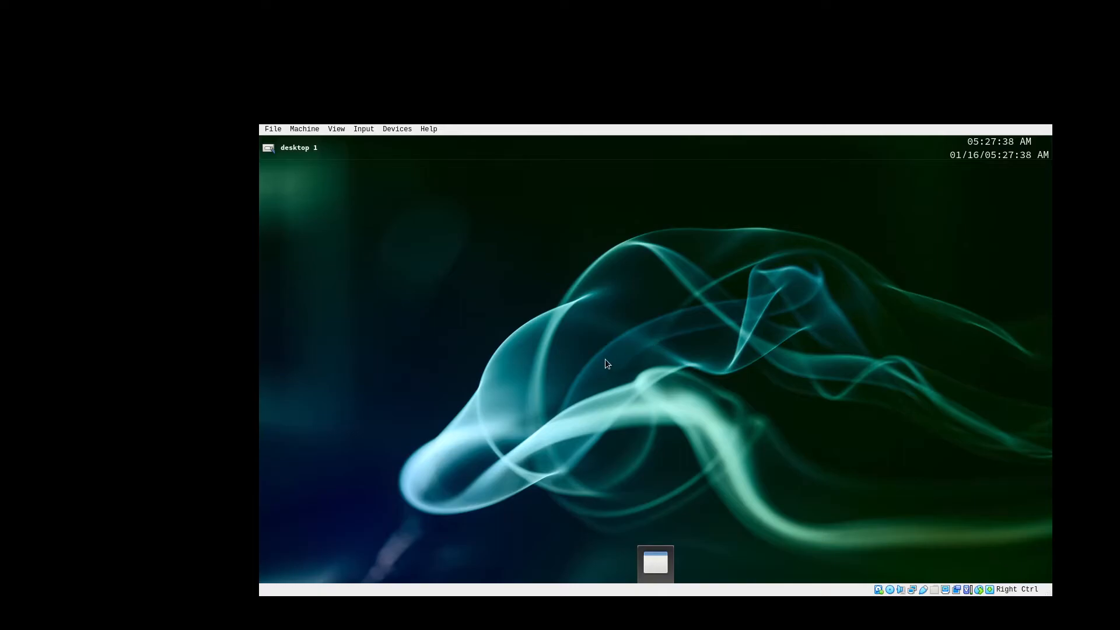
pyautogui.rightClick(595, 340)
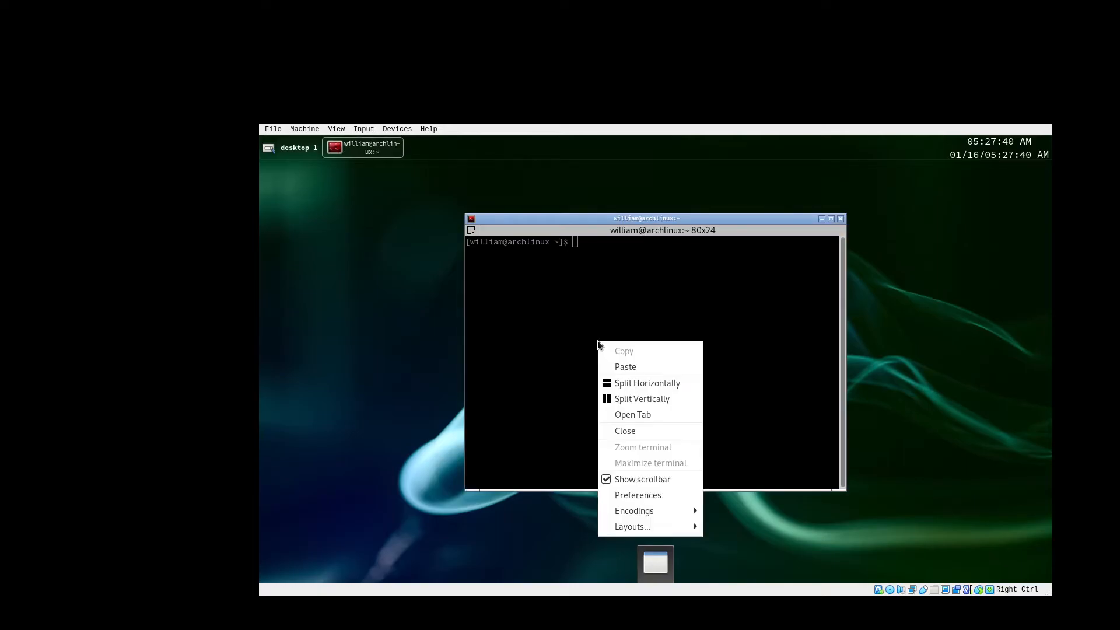
pyautogui.click(635, 477)
pyautogui.rightClick(628, 448)
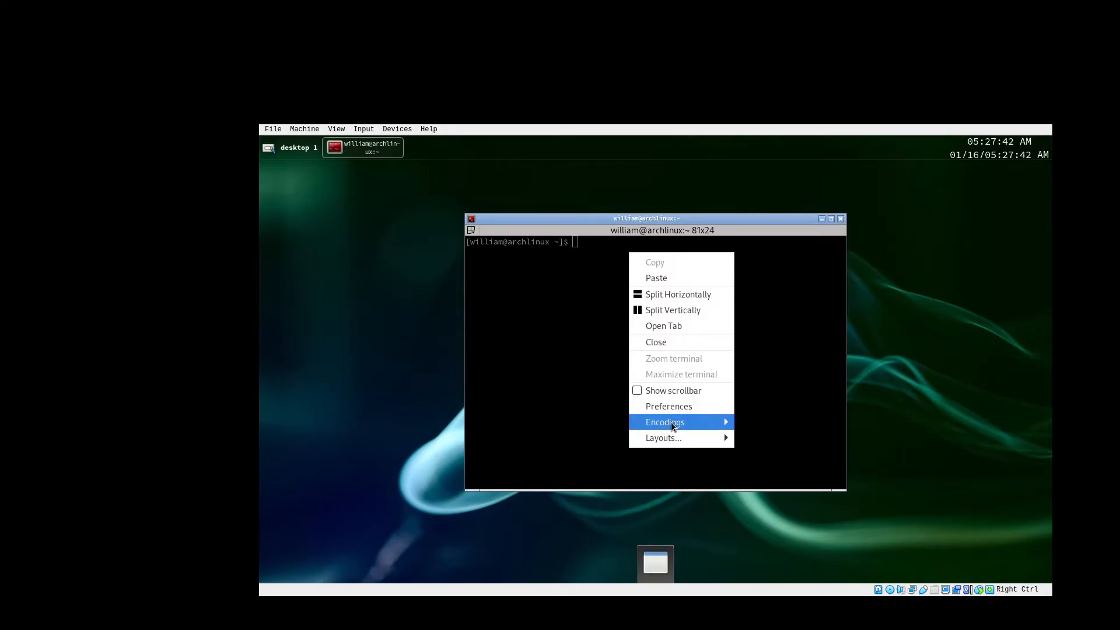
# Open the Terminator preferences and set the window state to Maximised
pyautogui.click(668, 408)
pyautogui.click(411, 228)
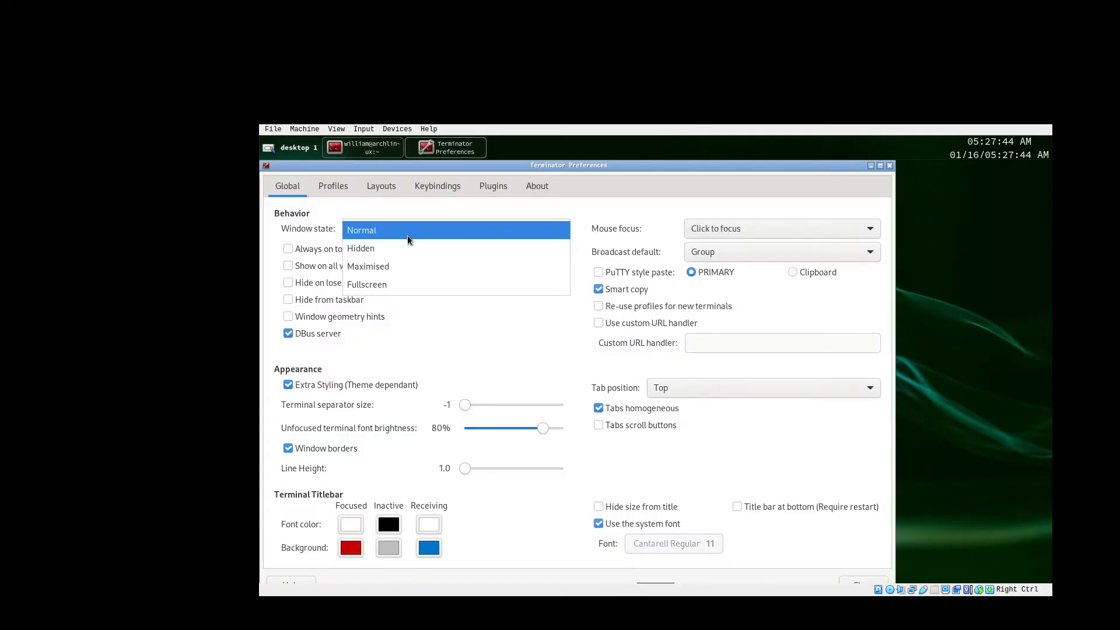
pyautogui.click(364, 264)
# In the default profile, turn off the titlebar and the system fixed-width font, and choose Monospace Regular at size 14
pyautogui.click(333, 186)
pyautogui.click(432, 218)
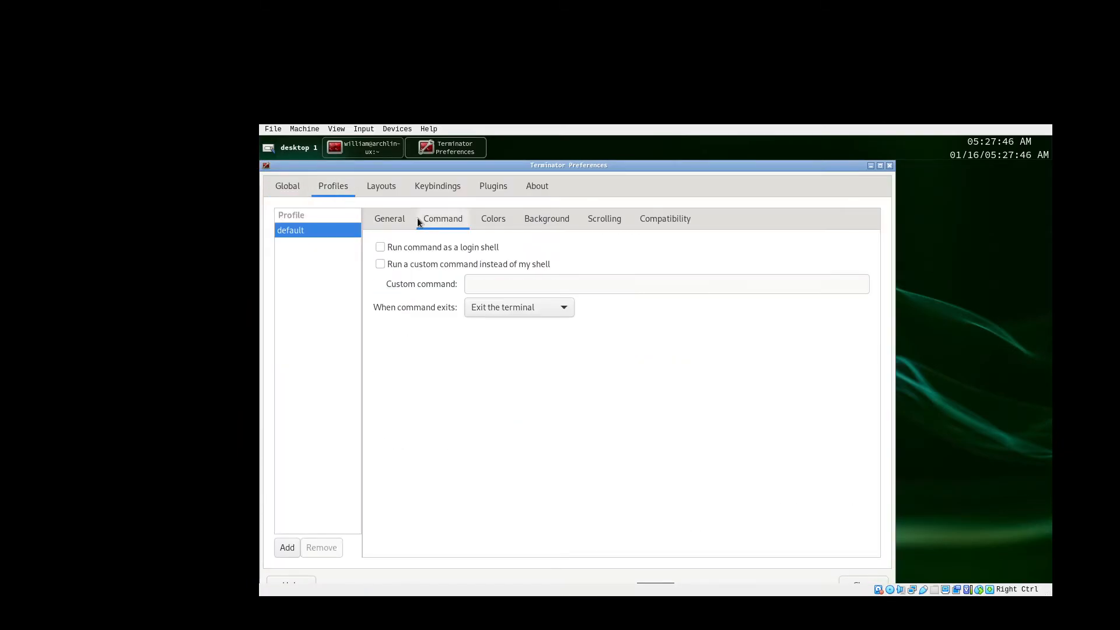
pyautogui.click(390, 219)
pyautogui.click(407, 306)
pyautogui.click(434, 246)
pyautogui.click(452, 267)
pyautogui.scroll(5, 573, 349)
pyautogui.click(632, 332)
pyautogui.click(640, 494)
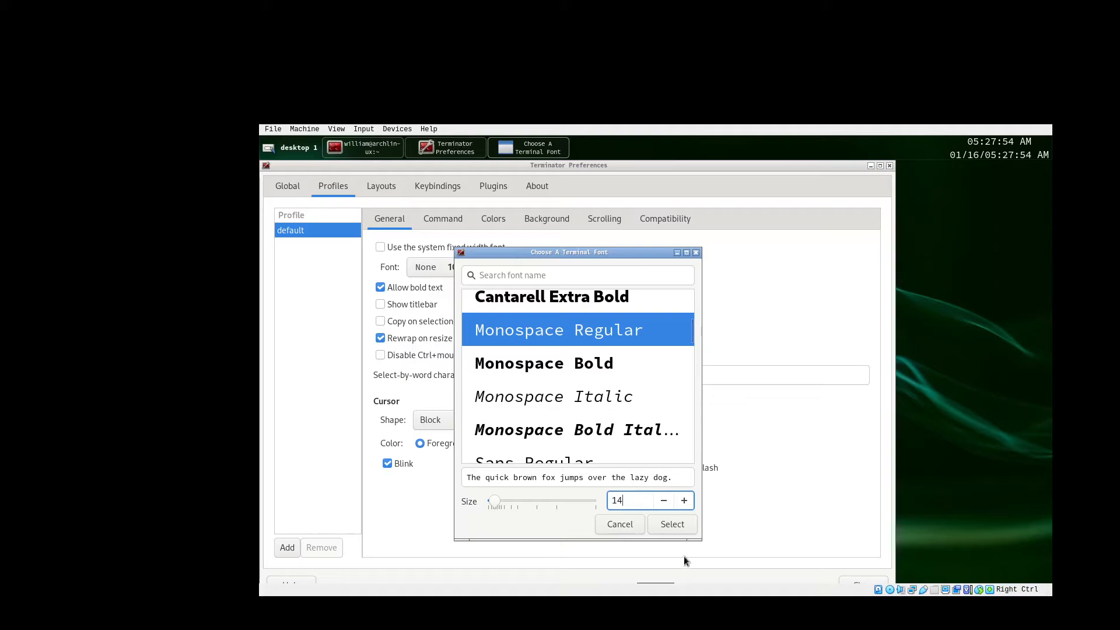
pyautogui.click(667, 526)
# Give the default profile a green on black colour scheme and a transparent background
pyautogui.click(429, 224)
pyautogui.click(493, 219)
pyautogui.click(494, 282)
pyautogui.click(491, 308)
pyautogui.click(536, 222)
pyautogui.click(446, 266)
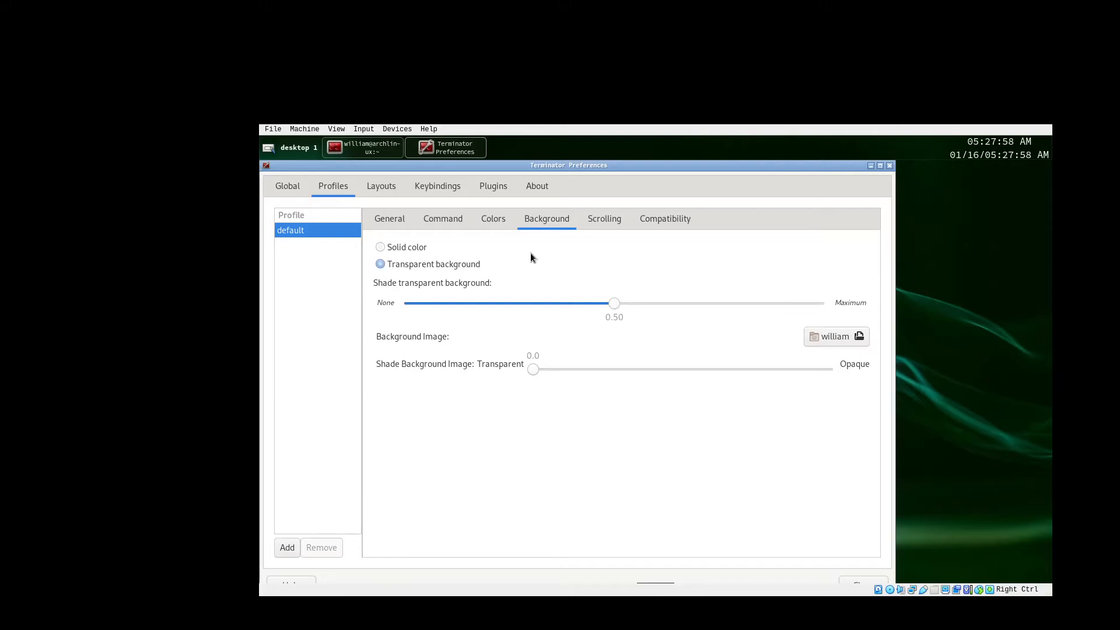
# Disable the profile's scrollbar and enable scroll on output and infinite scrollback
pyautogui.click(617, 225)
pyautogui.click(465, 260)
pyautogui.click(466, 274)
pyautogui.click(432, 275)
pyautogui.click(412, 301)
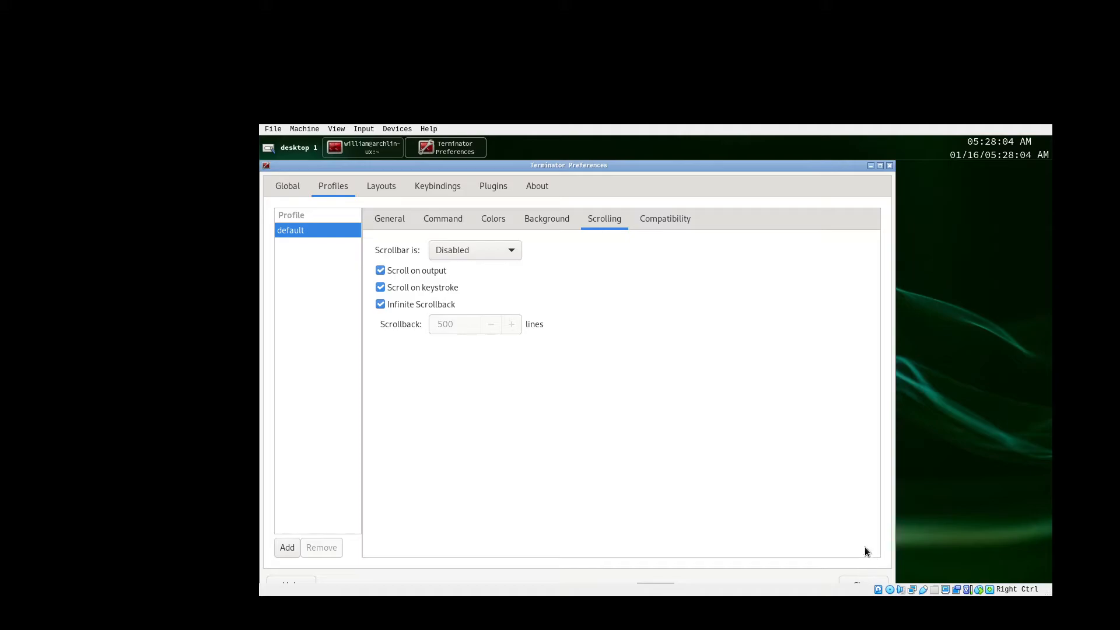
# Close the Terminator preferences and the terminal window
pyautogui.moveTo(775, 169); pyautogui.dragTo(797, 144)
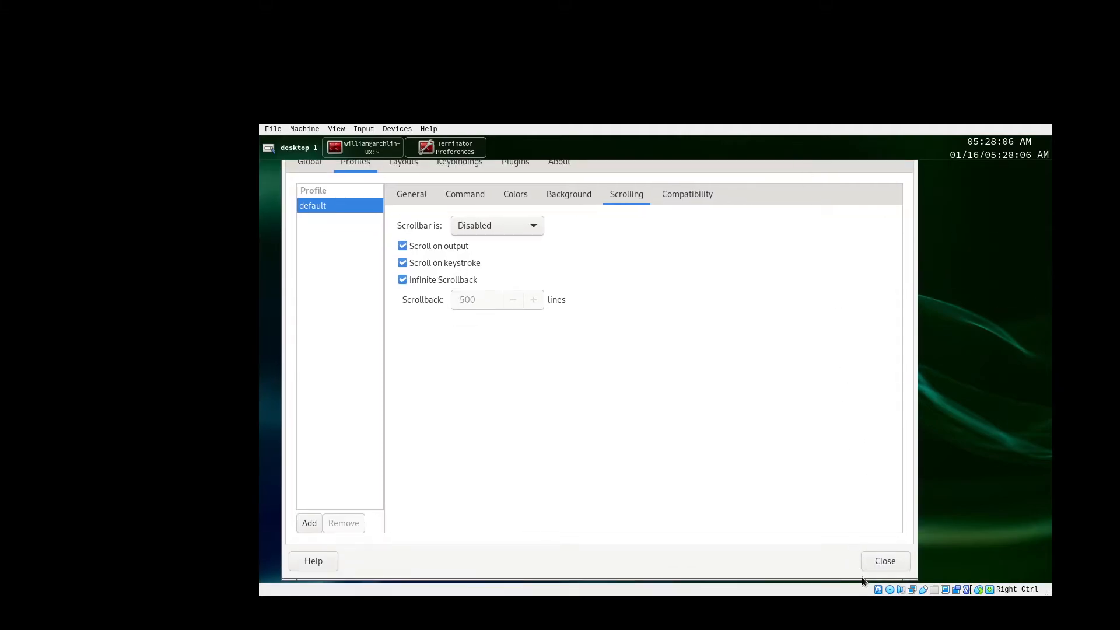
pyautogui.click(882, 561)
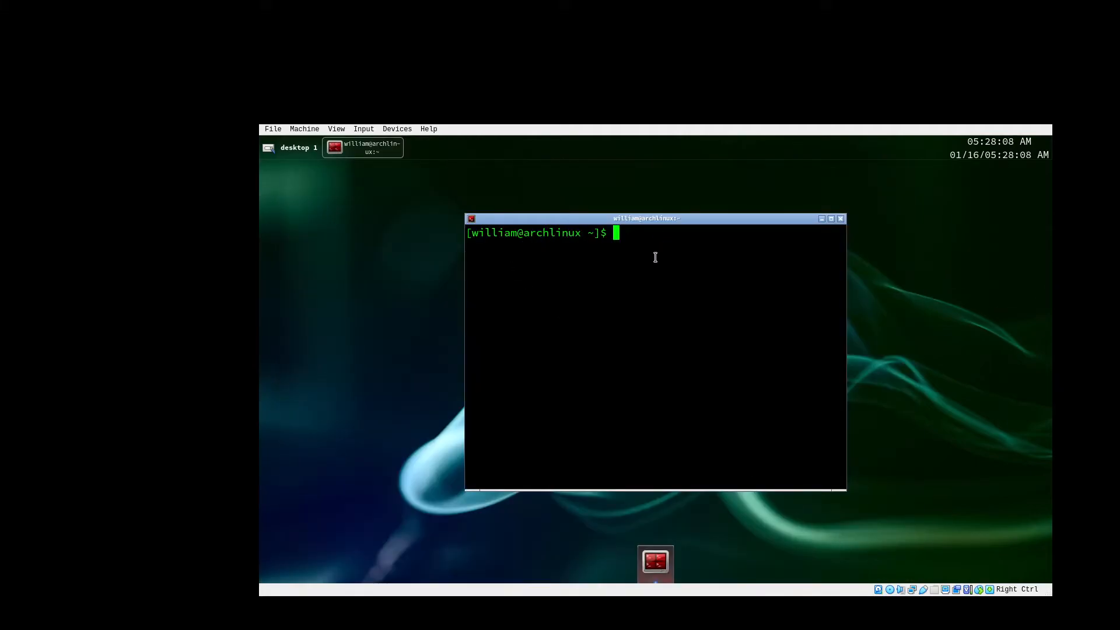
pyautogui.click(841, 219)
# Relaunch Terminator from the desktop menu to check its new window and profile settings, and close it again
pyautogui.rightClick(721, 213)
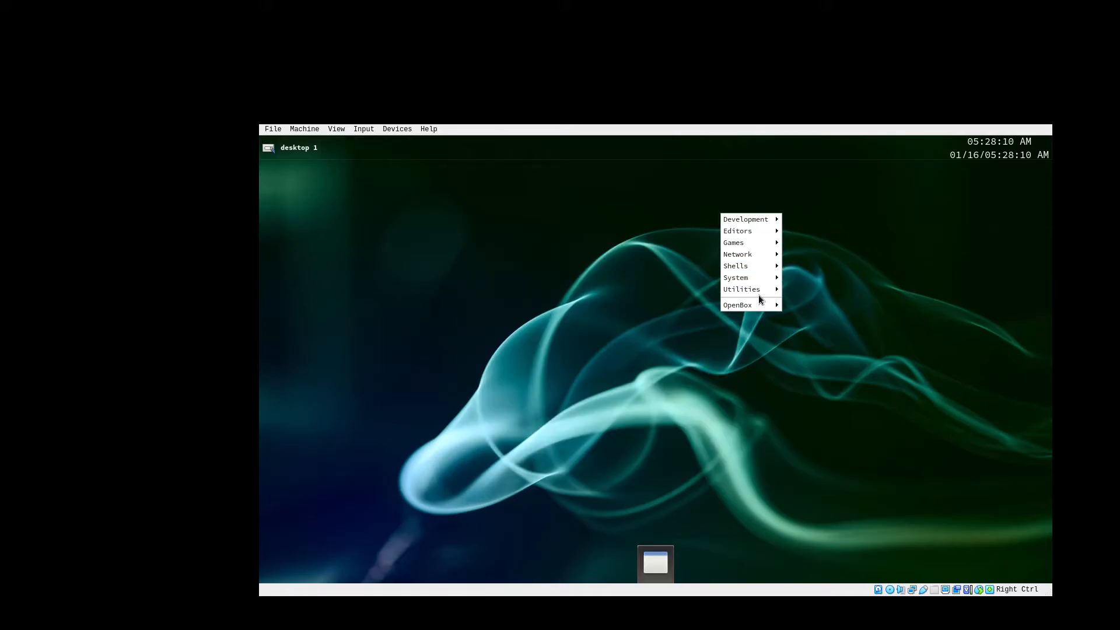
pyautogui.moveTo(754, 279)
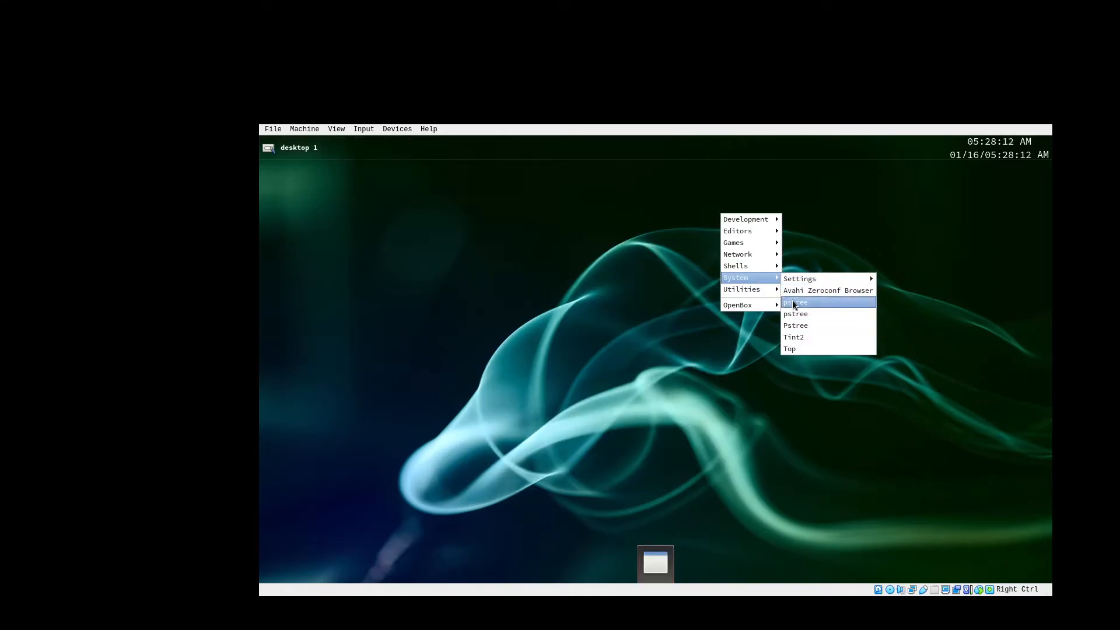
pyautogui.click(810, 275)
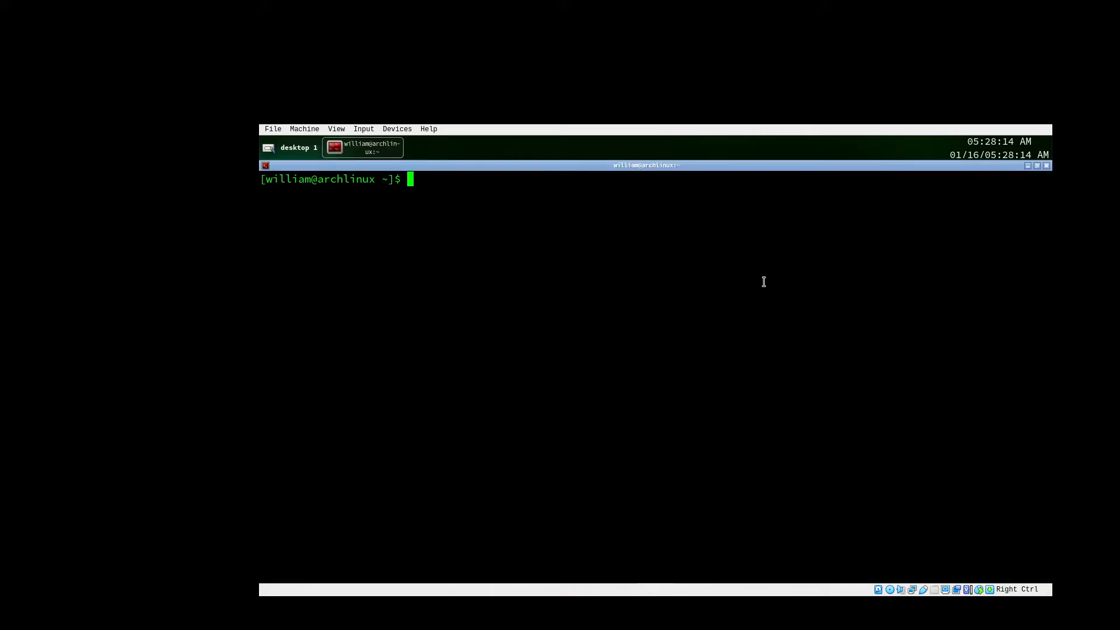
pyautogui.rightClick(638, 293)
pyautogui.rightClick(613, 170)
pyautogui.rightClick(613, 170)
pyautogui.click(656, 265)
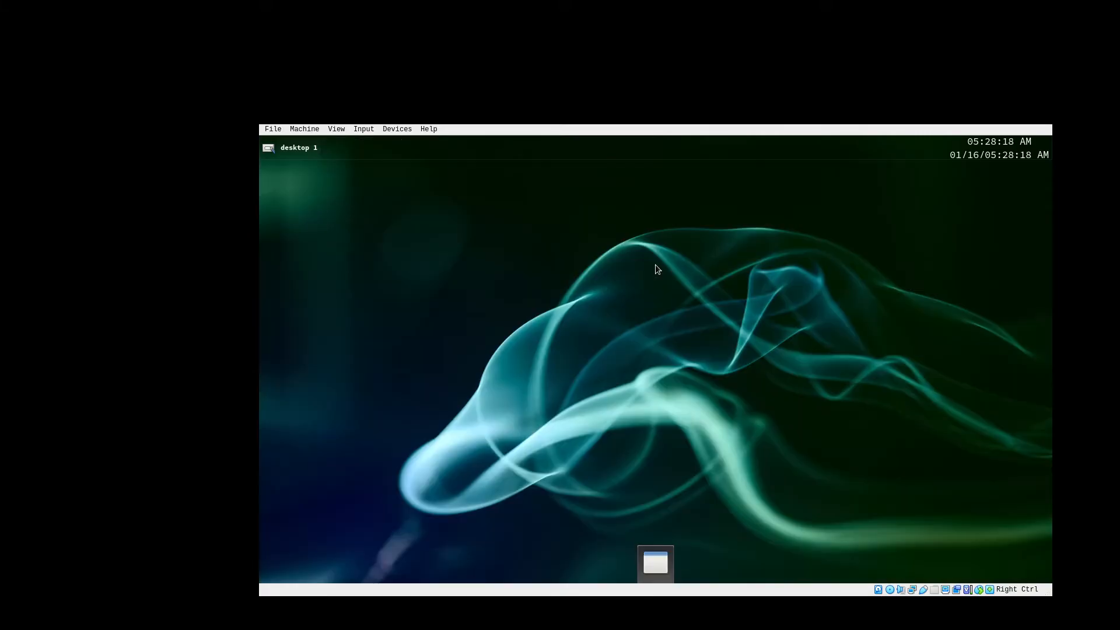
# Open the Plank dock preferences and set the theme to Transparent
pyautogui.rightClick(670, 568)
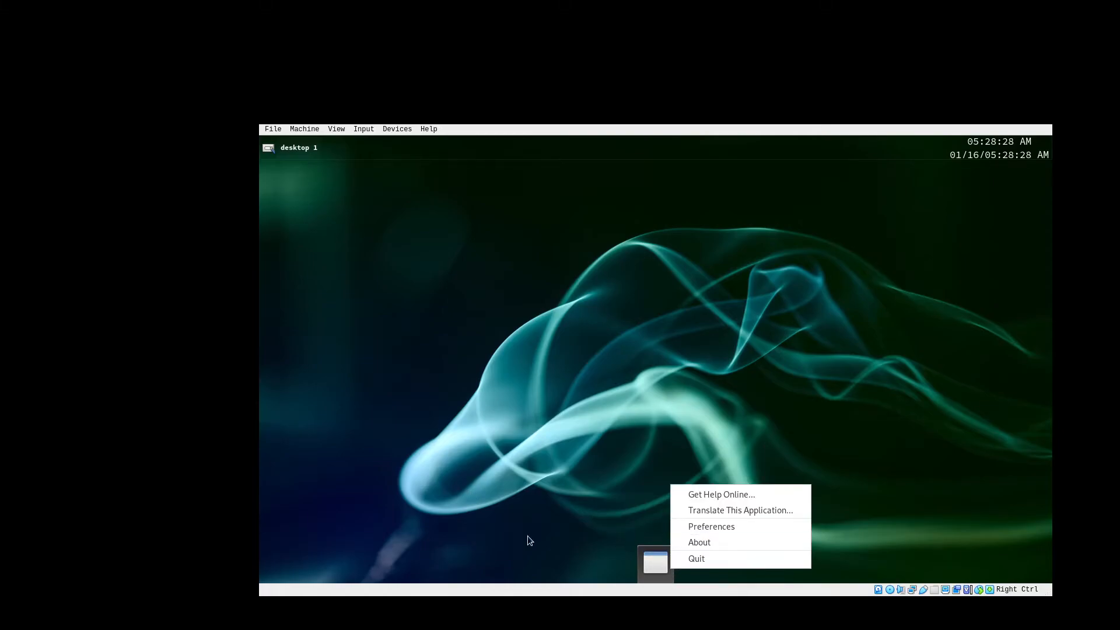
pyautogui.click(733, 527)
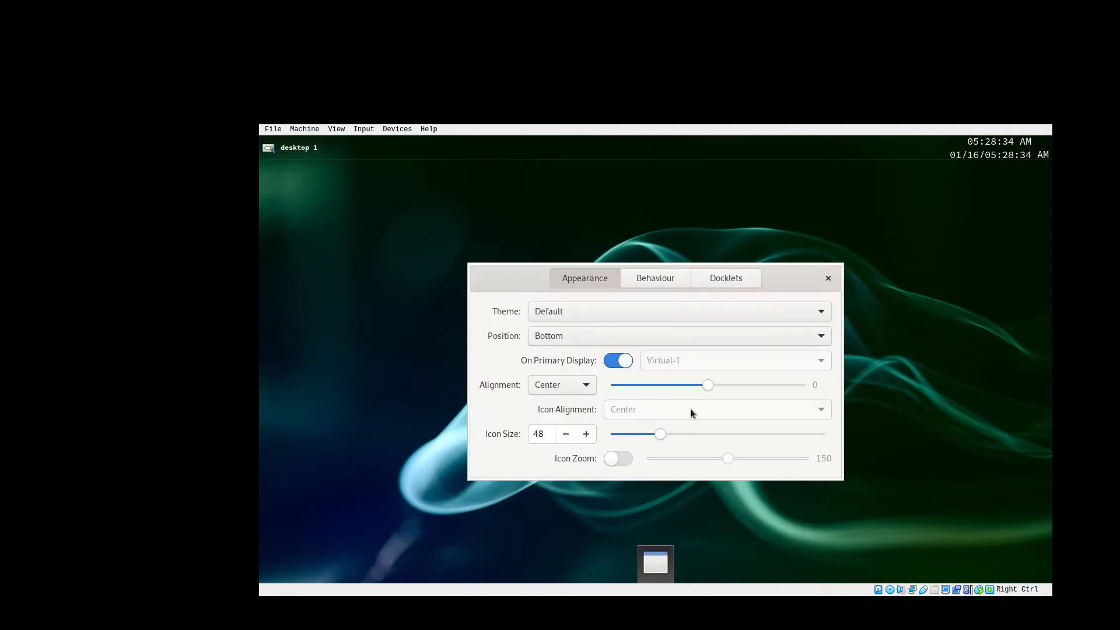
pyautogui.click(609, 317)
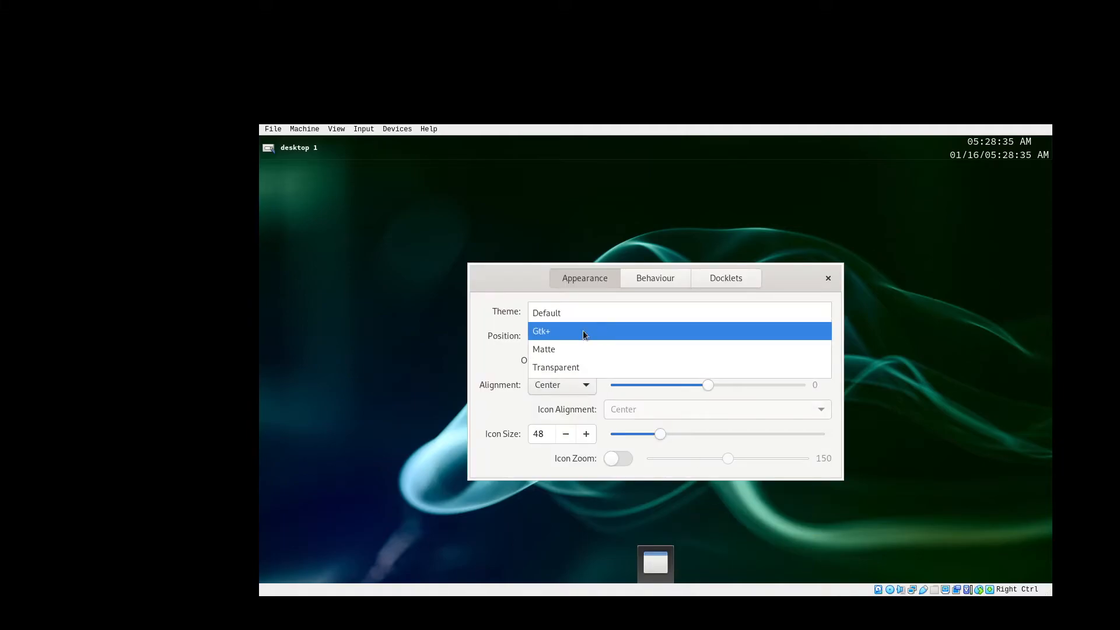
pyautogui.click(550, 365)
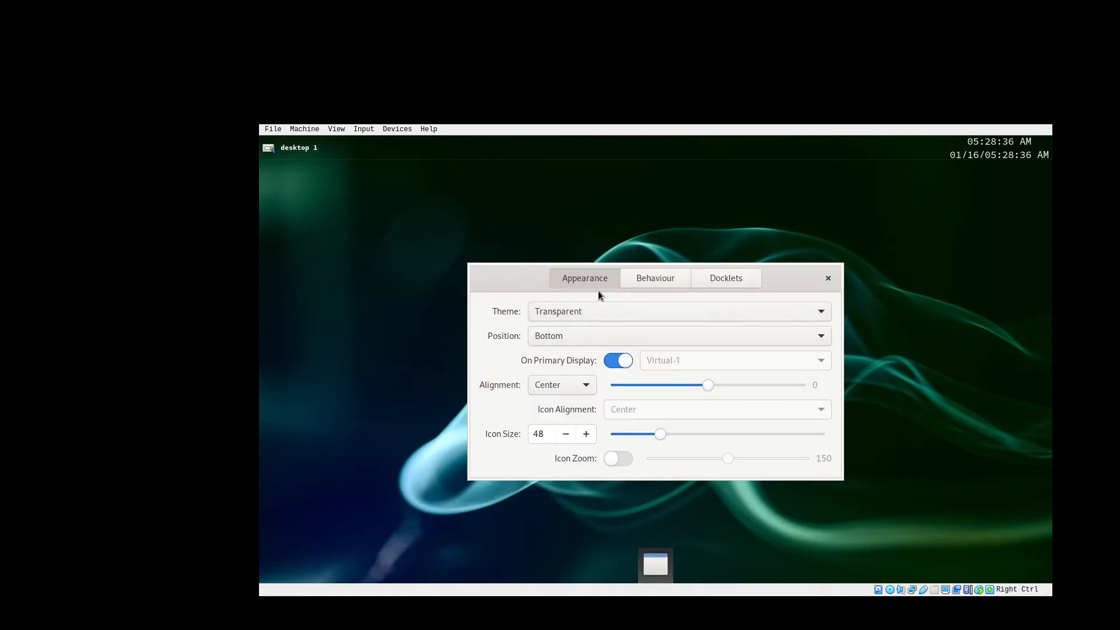
# Turn off Hide Dock in the Plank behaviour settings and close the preferences
pyautogui.click(638, 283)
pyautogui.click(556, 330)
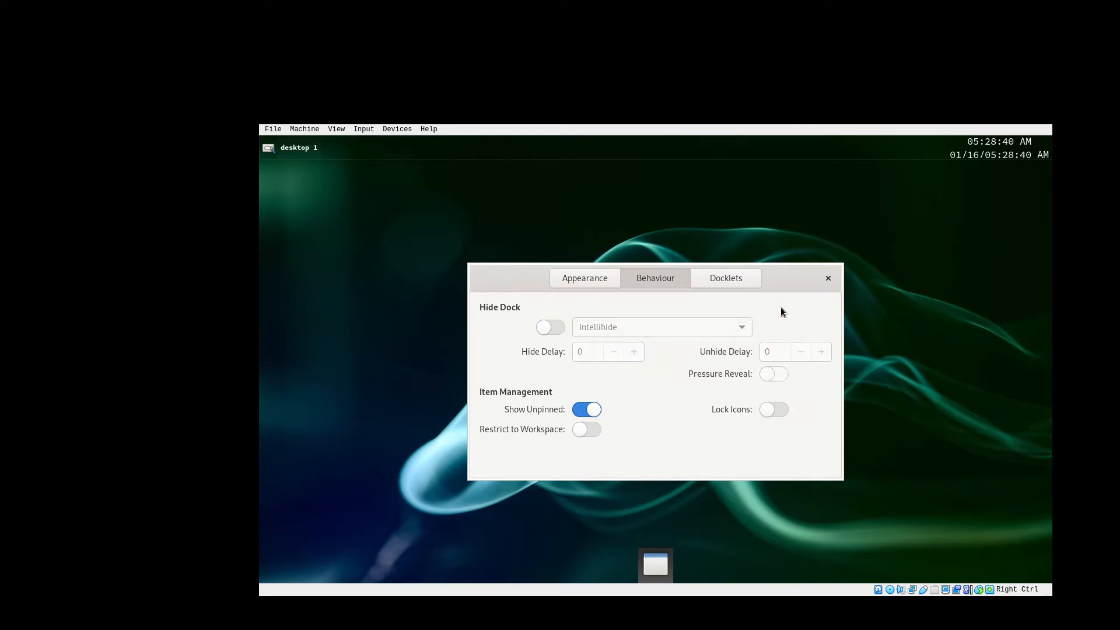
pyautogui.click(822, 278)
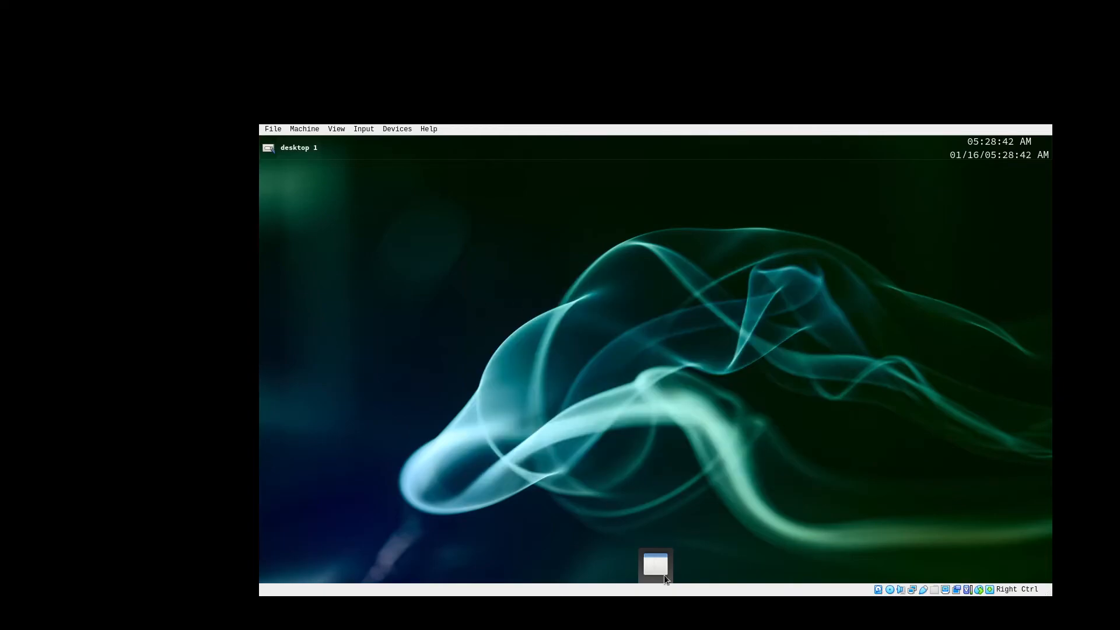
# Open a terminal from the desktop's System applications and try to install gedit with sudo pacman -S gedit
pyautogui.rightClick(512, 449)
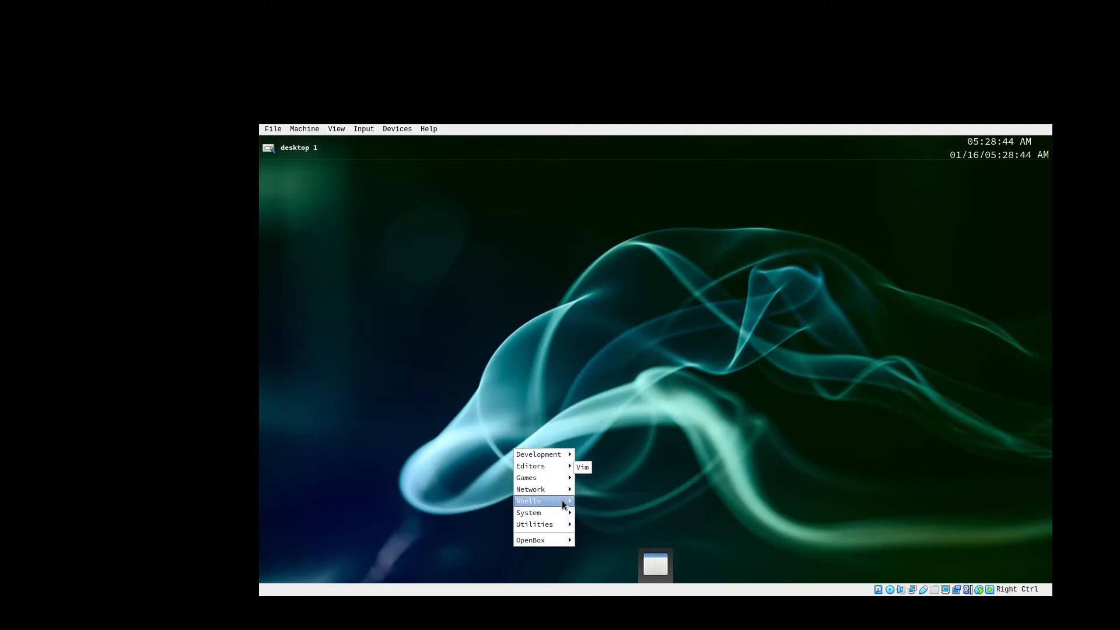
pyautogui.moveTo(562, 501)
pyautogui.click(589, 513)
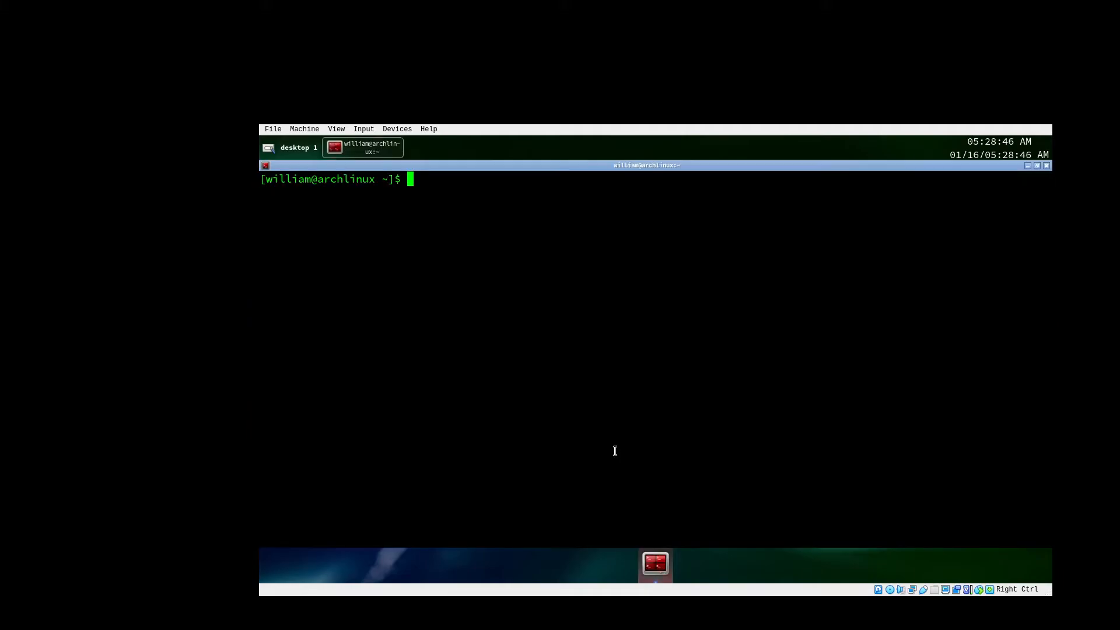
pyautogui.write('sudo pacman')
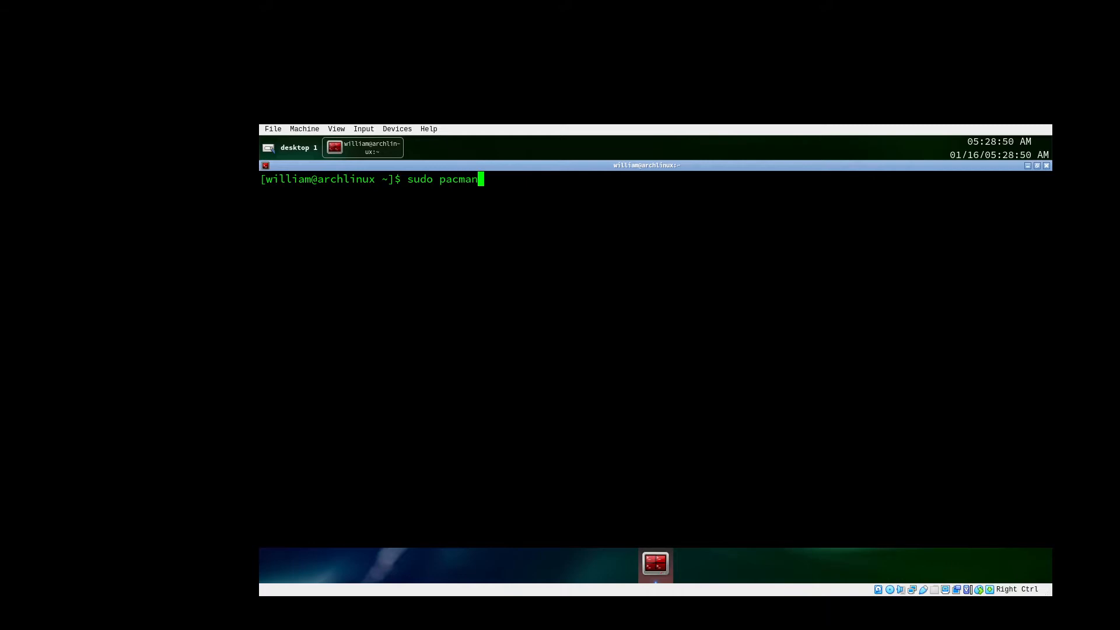
pyautogui.write(' -S gedit')
pyautogui.press('Return')
pyautogui.press('Return')
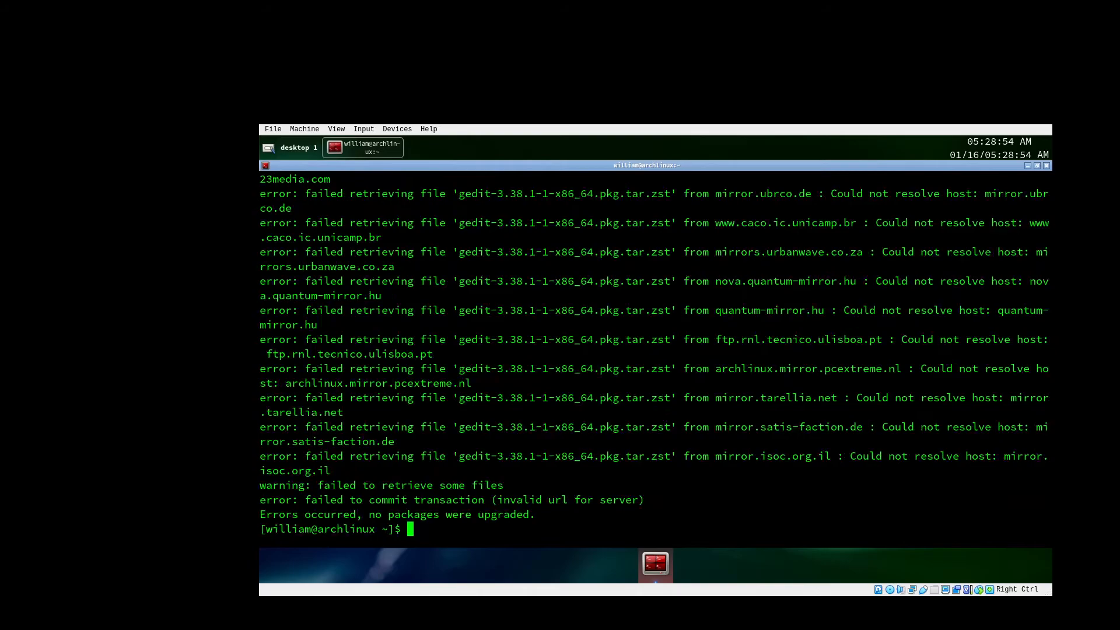
# Bring up the network interface with sudo ip link set enp0s3 up
pyautogui.press('Up')
pyautogui.press('Down')
pyautogui.write('iwct')
pyautogui.press('BackSpace')
pyautogui.press('BackSpace')
pyautogui.press('BackSpace')
pyautogui.press('BackSpace')
pyautogui.write('sudo')
pyautogui.press('BackSpace')
pyautogui.write('ip link set es')
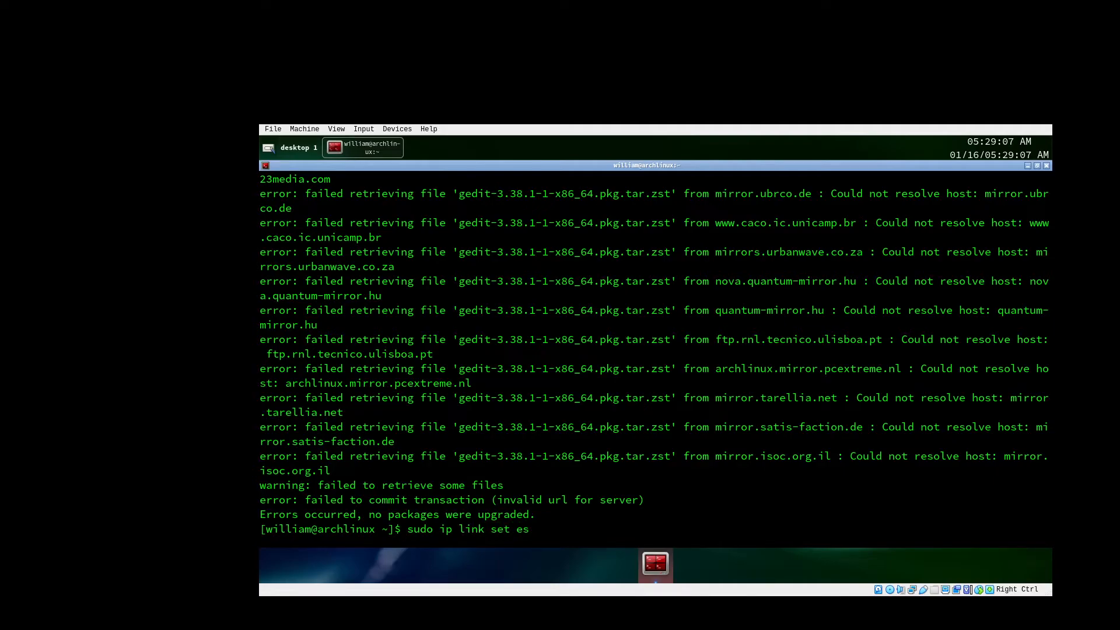
pyautogui.press('BackSpace')
pyautogui.write('np0s3 up')
pyautogui.press('Return')
# Request a network address with sudo dhcpcd and toggle Keep in Dock for Terminator in the Plank dock
pyautogui.write('sudo')
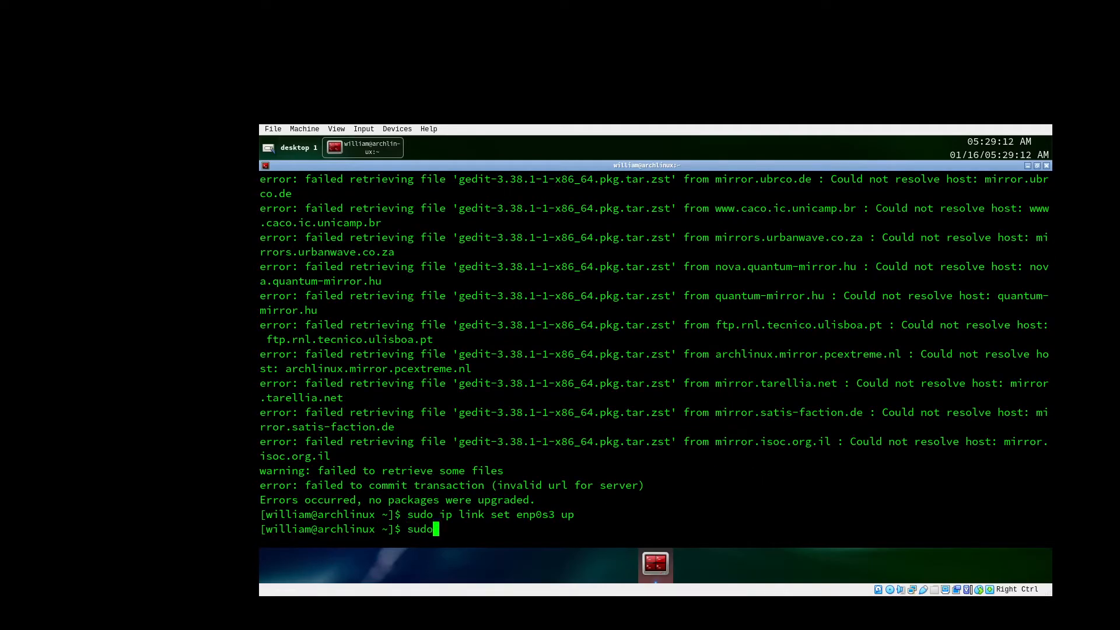
pyautogui.write(' dhcpcd')
pyautogui.press('Return')
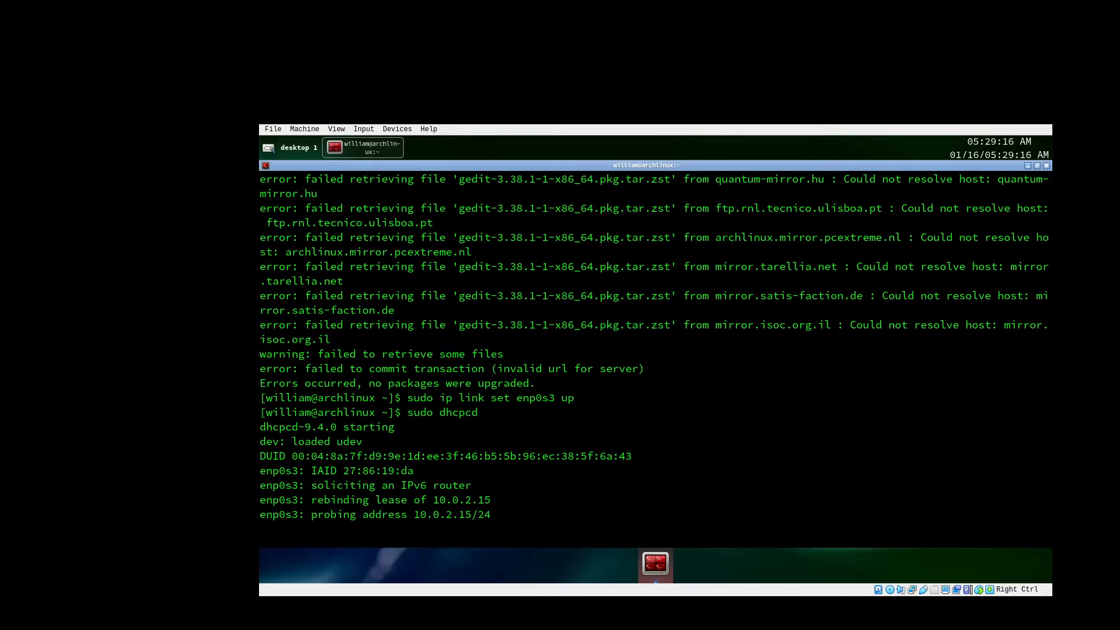
pyautogui.rightClick(653, 574)
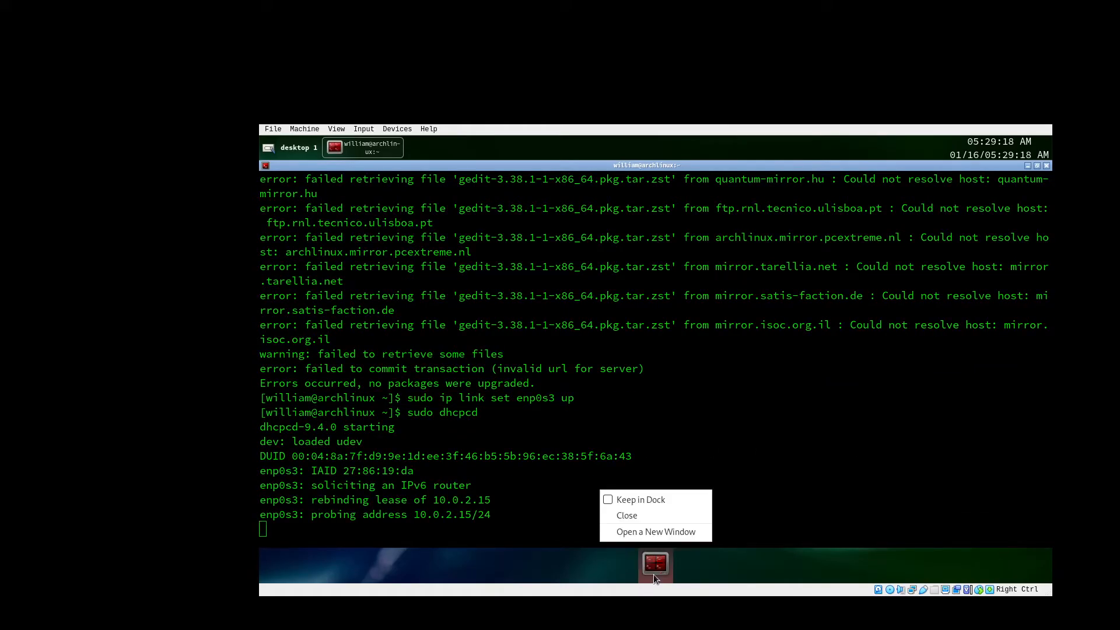
pyautogui.click(643, 503)
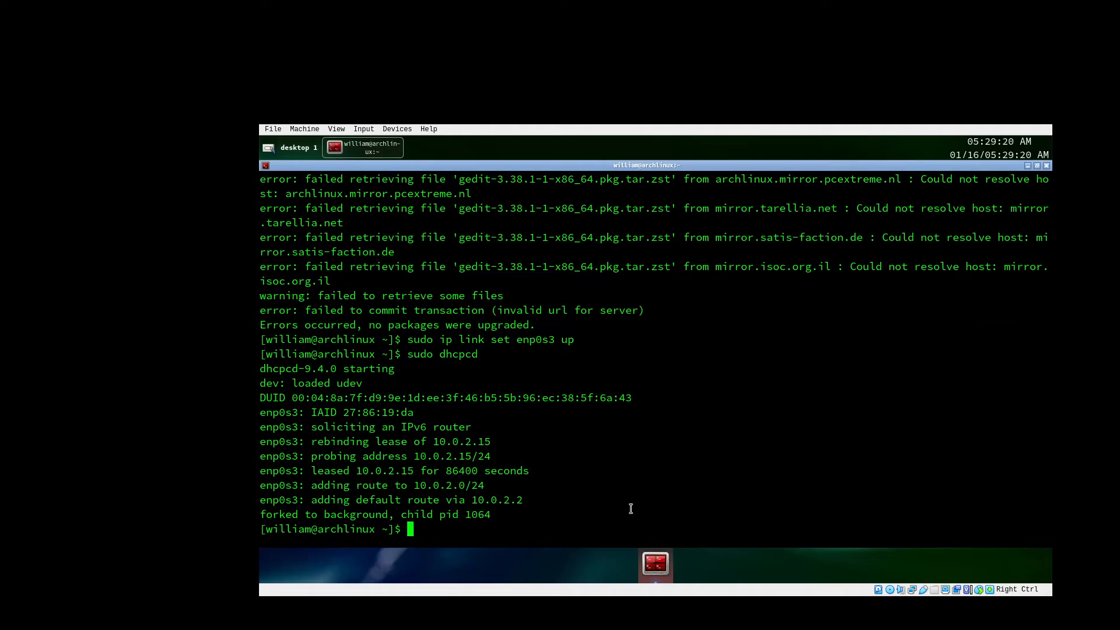
# Rerun the earlier pacman command to install gedit and accept the installation
pyautogui.press('Up')
pyautogui.press('Up')
pyautogui.press('Up')
pyautogui.press('Return')
pyautogui.press('Return')
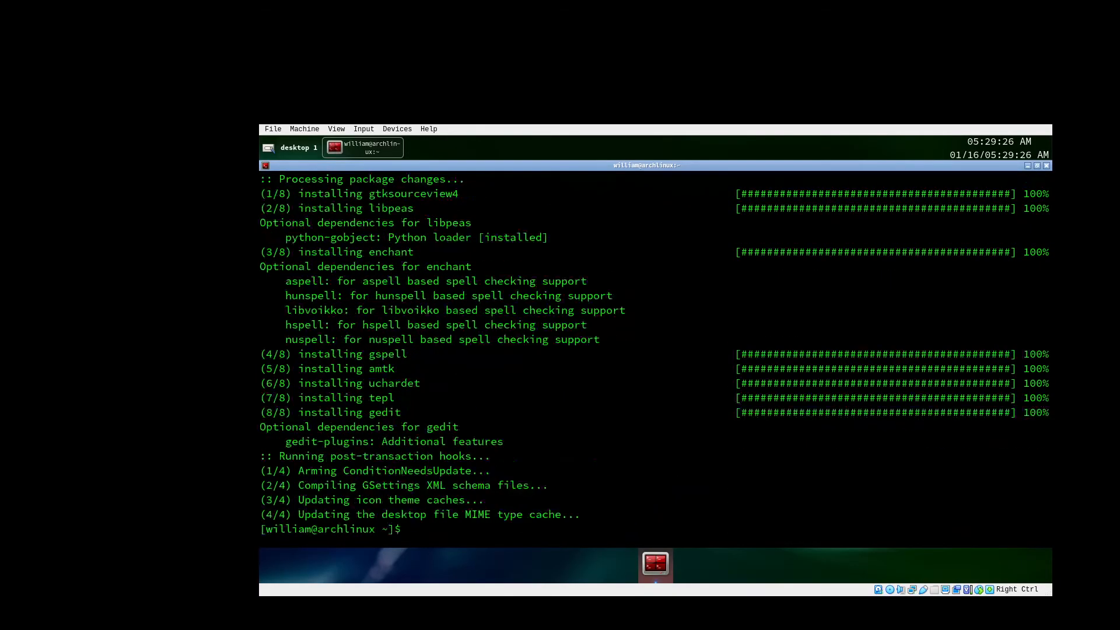
# Install rofi with sudo pacman -S rofi and accept the installation
pyautogui.write('sudo pacman -S rofi')
pyautogui.press('Return')
pyautogui.press('Return')
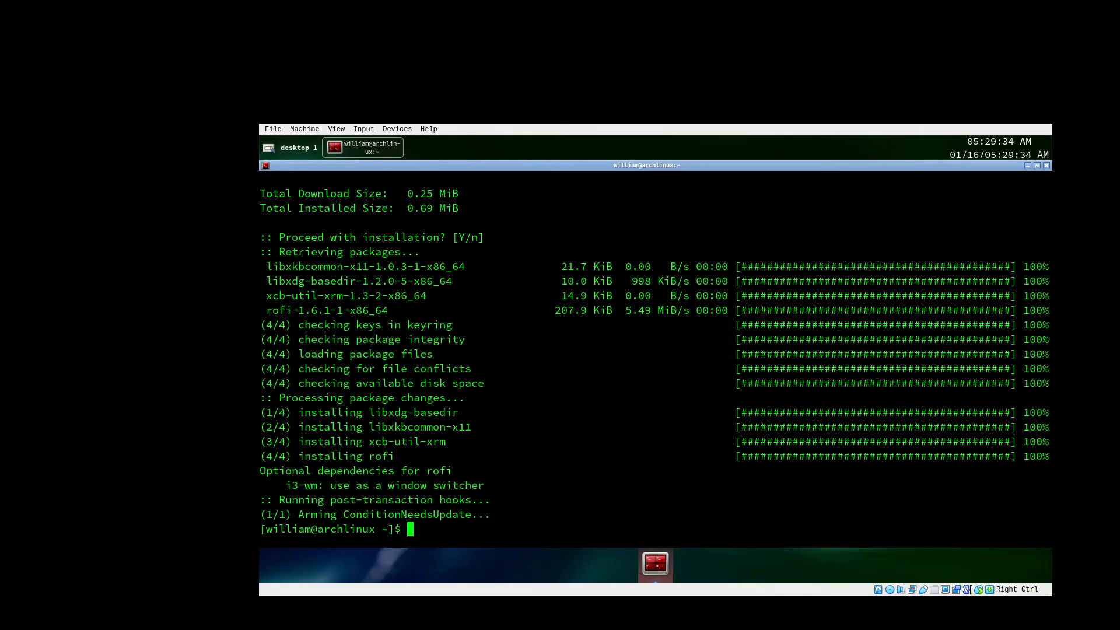
pyautogui.rightClick(769, 544)
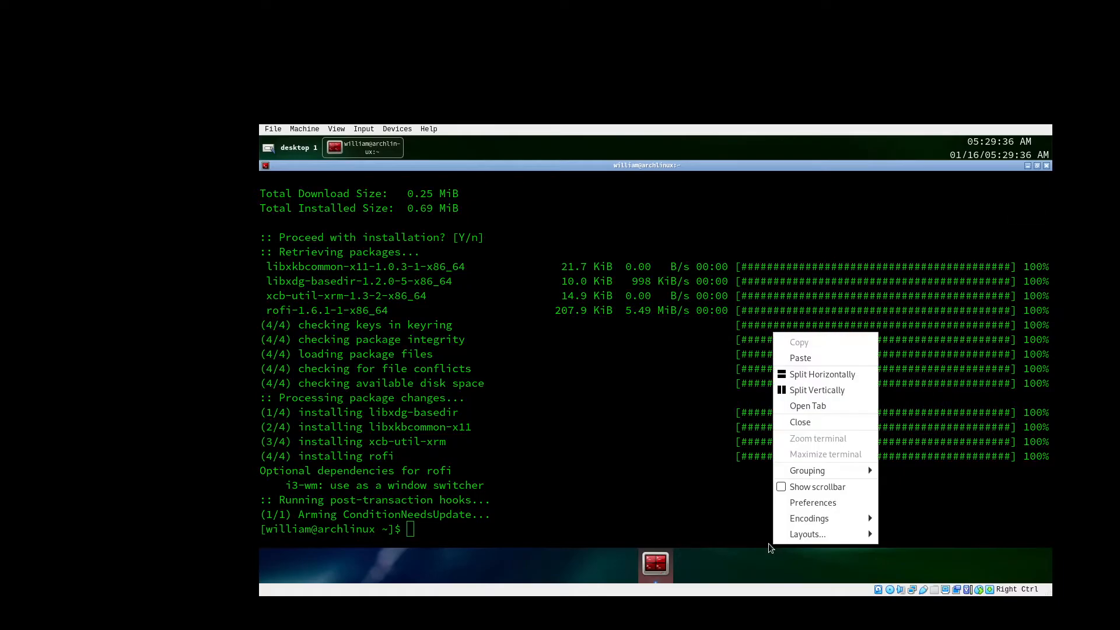
pyautogui.click(747, 554)
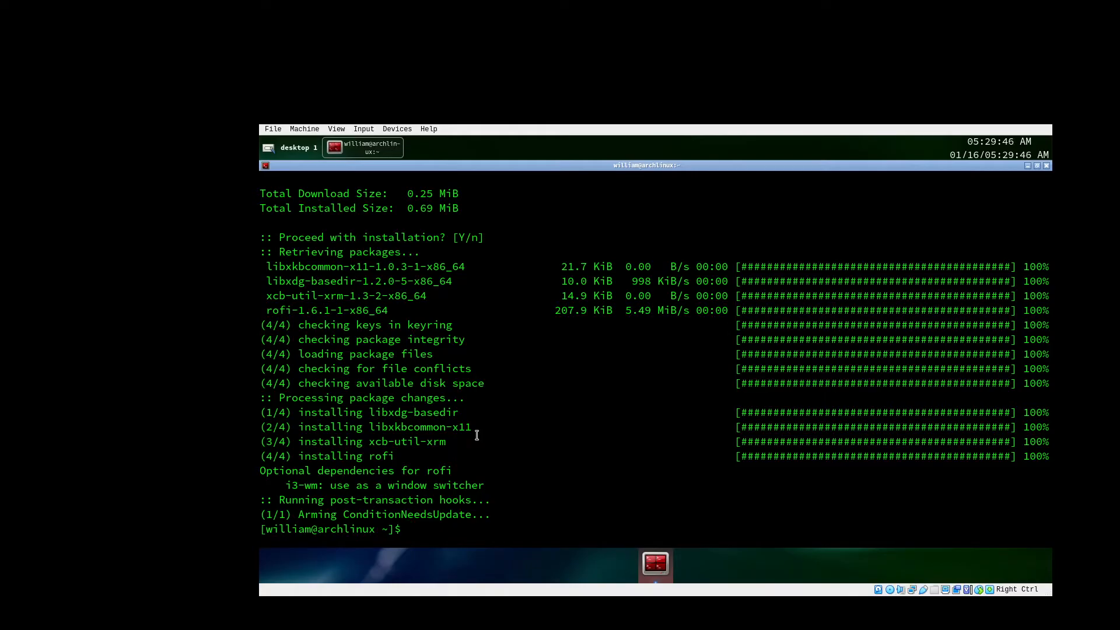
pyautogui.write('lxhotkey')
pyautogui.press('Return')
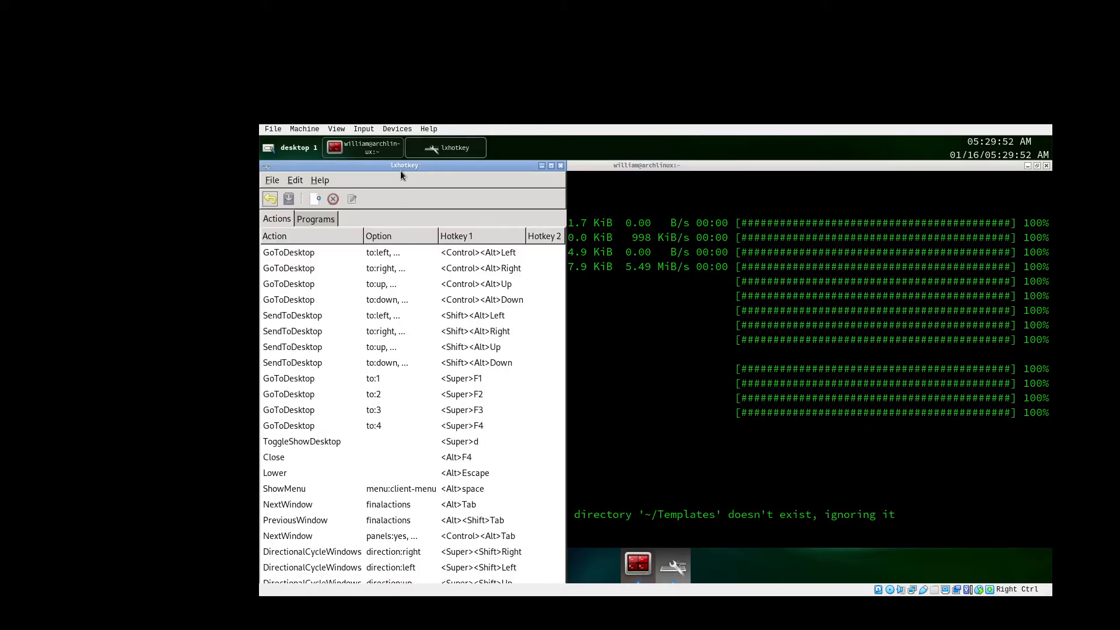
pyautogui.moveTo(401, 169); pyautogui.dragTo(481, 168)
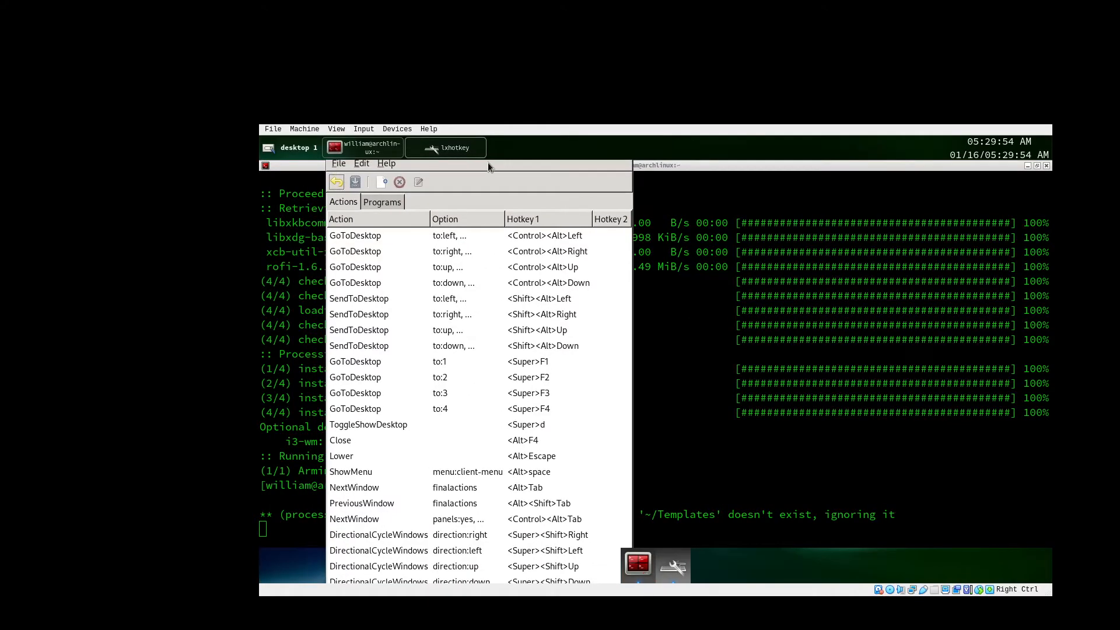
pyautogui.click(623, 504)
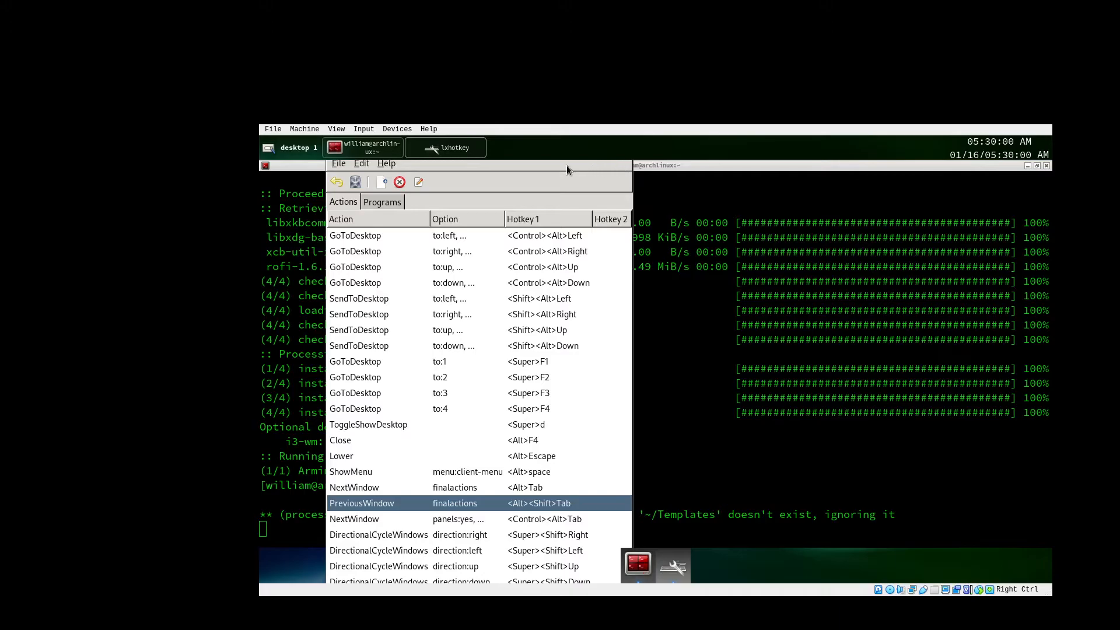
pyautogui.click(451, 150)
pyautogui.click(451, 150)
pyautogui.click(339, 164)
pyautogui.click(350, 210)
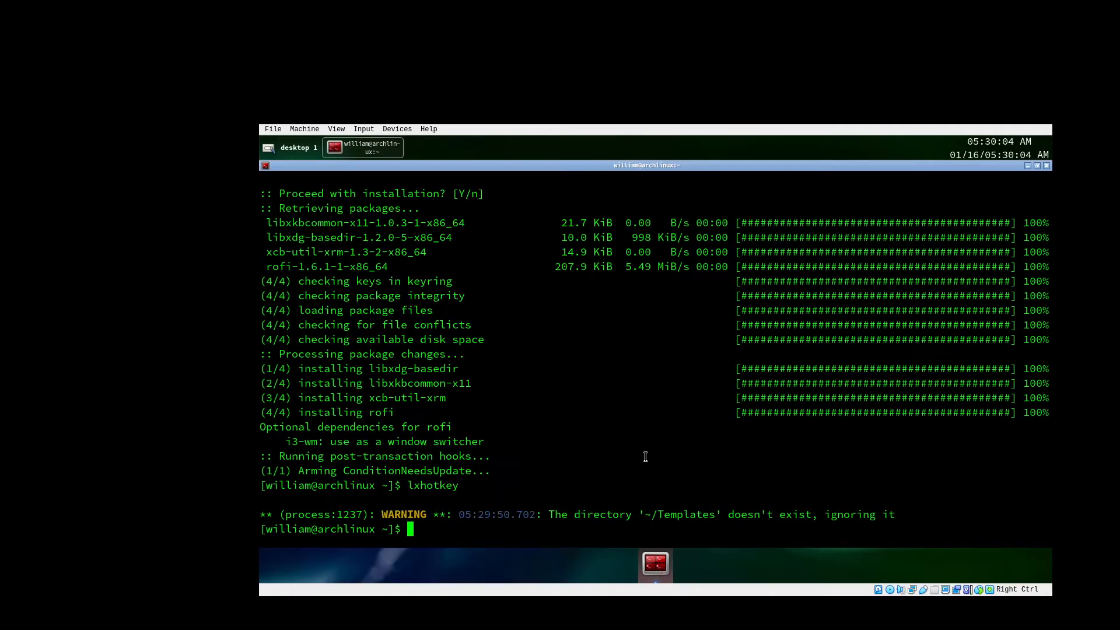
# Relaunch lxhotkey, move its window clear of the panel and slightly enlarge the virtual machine window
pyautogui.press('Up')
pyautogui.press('Return')
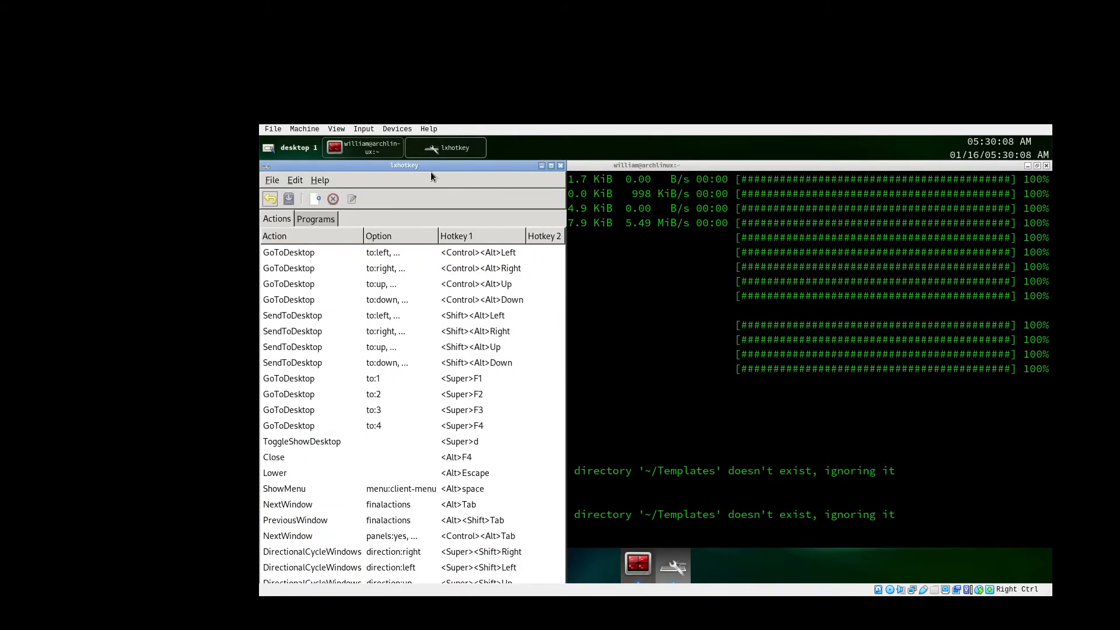
pyautogui.moveTo(440, 166); pyautogui.dragTo(501, 188)
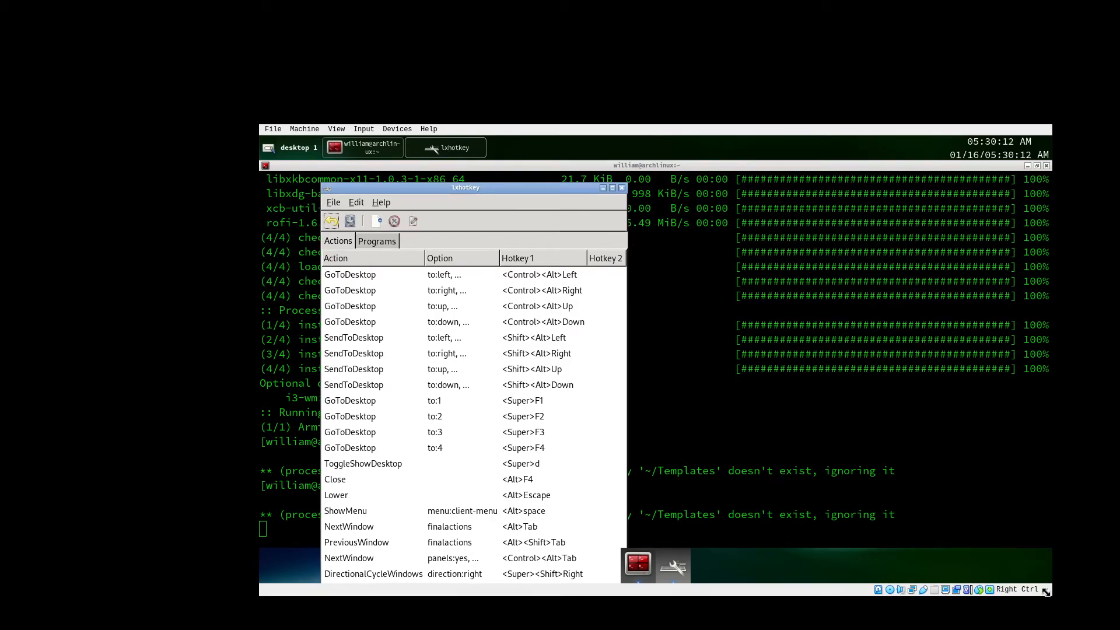
pyautogui.moveTo(1046, 592); pyautogui.dragTo(1056, 612)
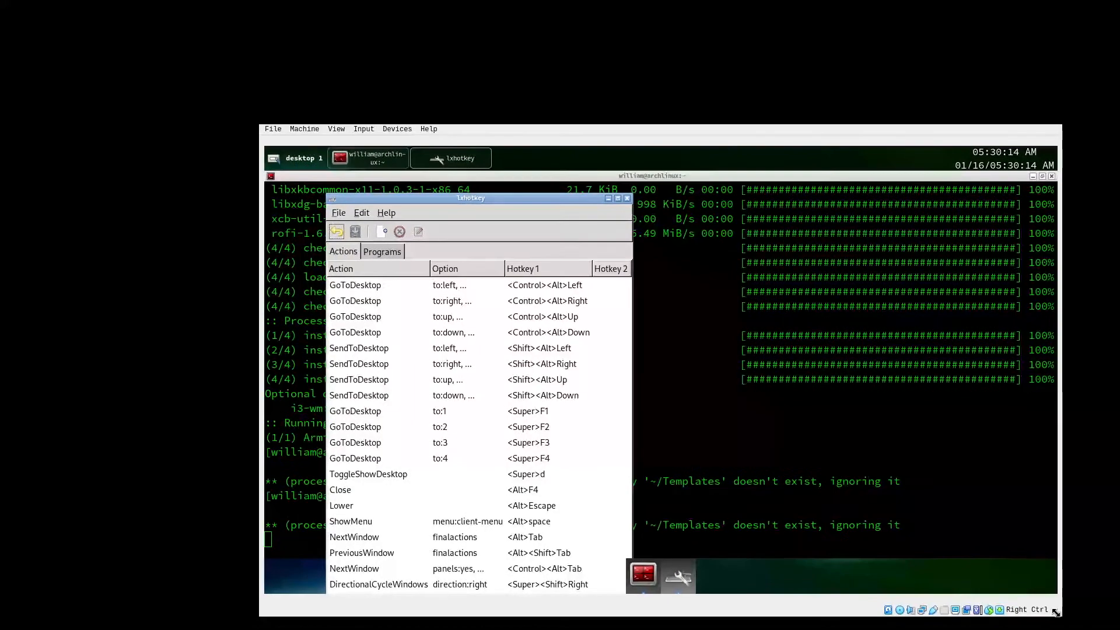
pyautogui.click(643, 575)
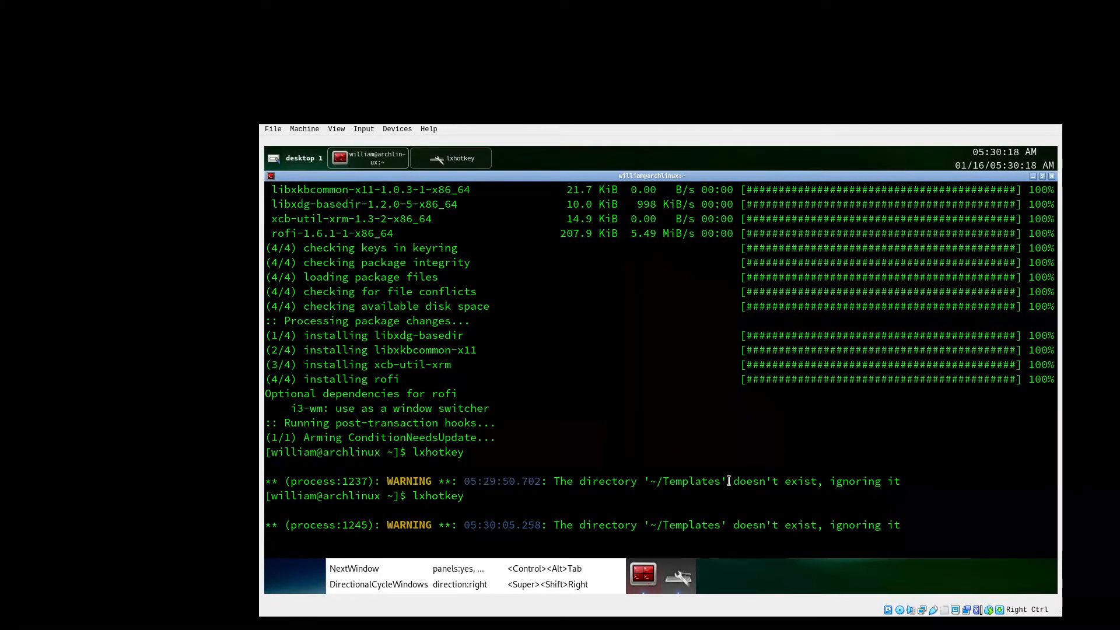
pyautogui.click(678, 578)
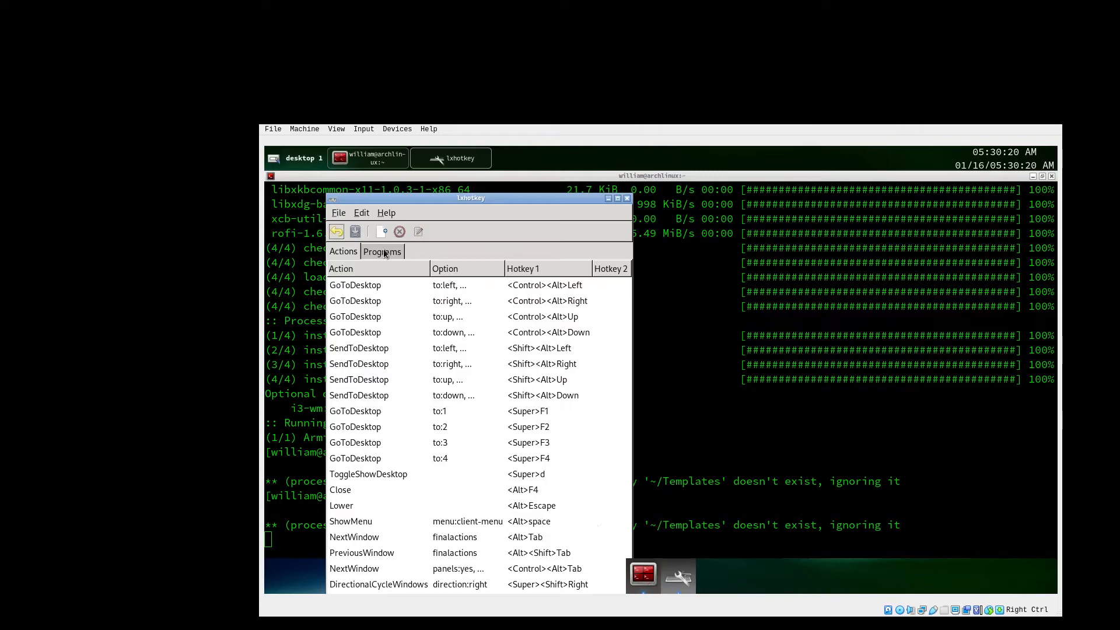
# Create a new action hotkey in lxhotkey, assign Super+P as Hotkey 1 and add an Execute action
pyautogui.click(377, 234)
pyautogui.click(654, 216)
pyautogui.press('super')
pyautogui.press('super+p')
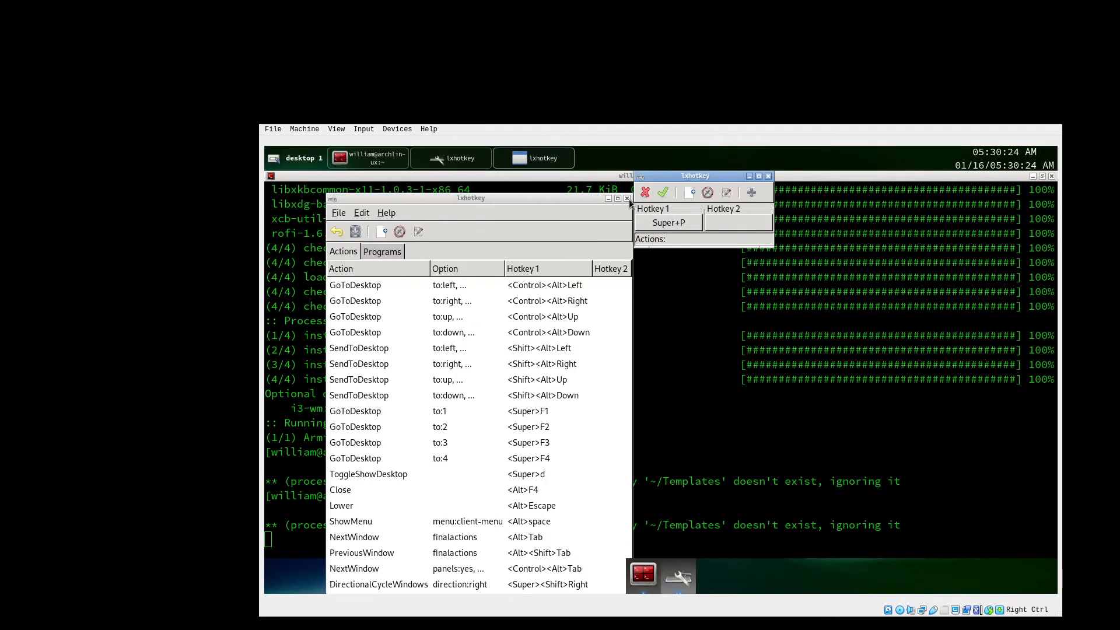
pyautogui.click(689, 193)
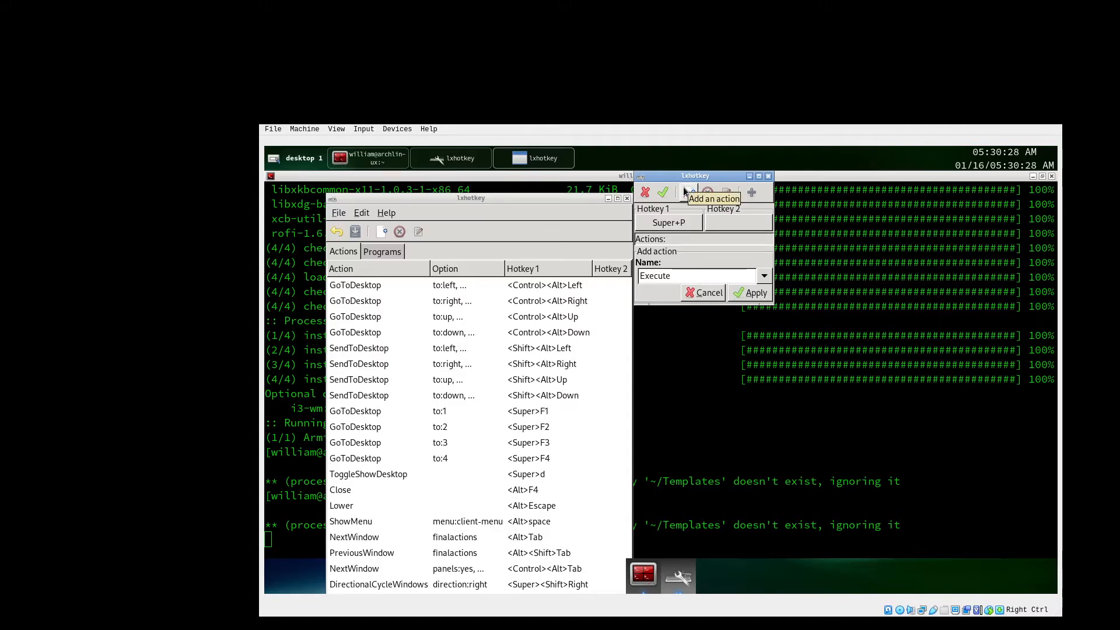
pyautogui.click(749, 293)
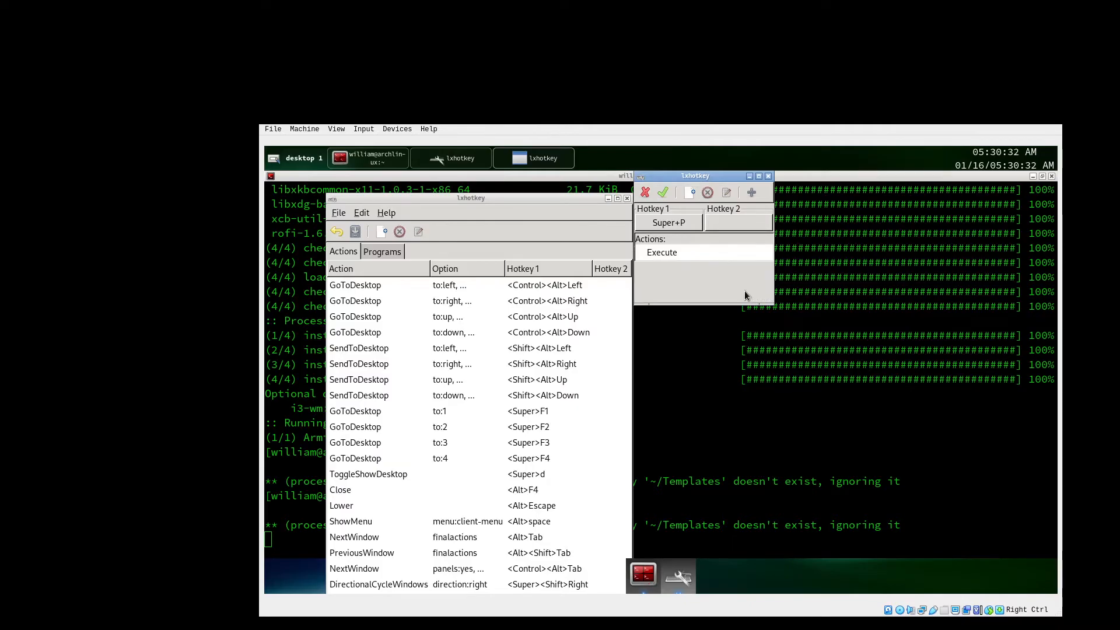
# Add a command option to the Execute action with the value rofi -show run -theme Arc-Dark
pyautogui.click(711, 251)
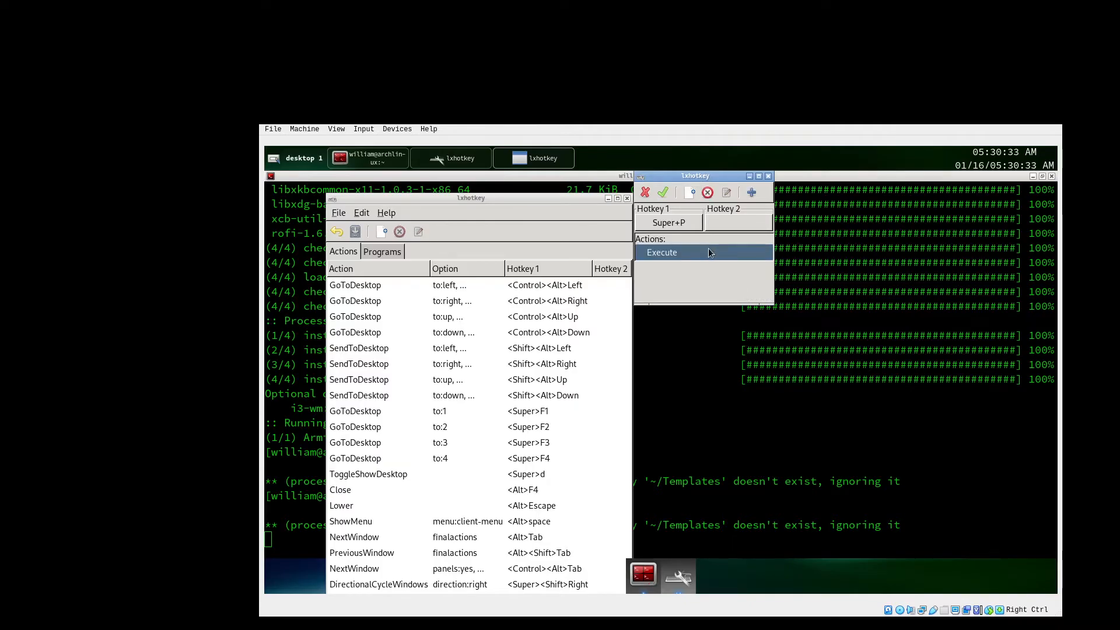
pyautogui.click(751, 192)
pyautogui.click(667, 319)
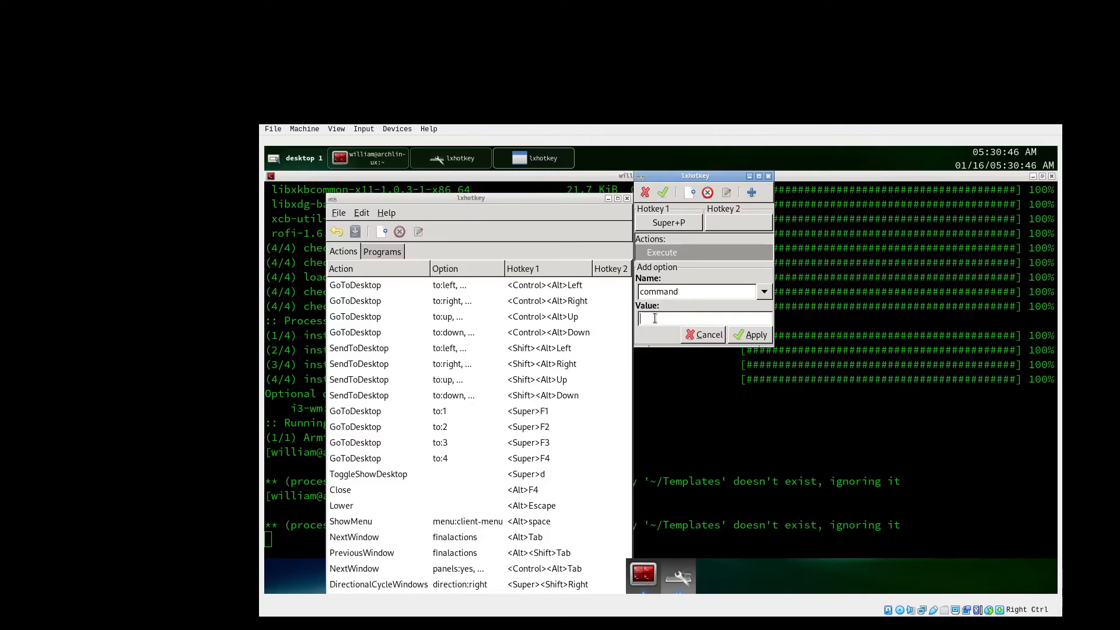
pyautogui.write('rofi -show ')
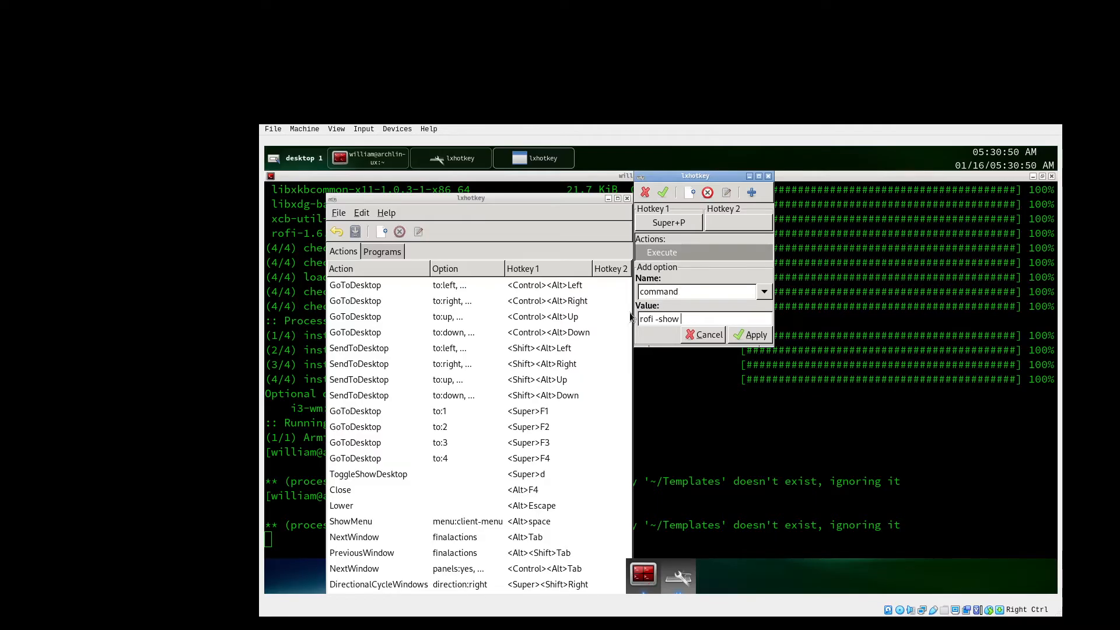
pyautogui.write('run -theme Arc-Darc')
pyautogui.press('BackSpace')
pyautogui.write('k')
pyautogui.click(753, 334)
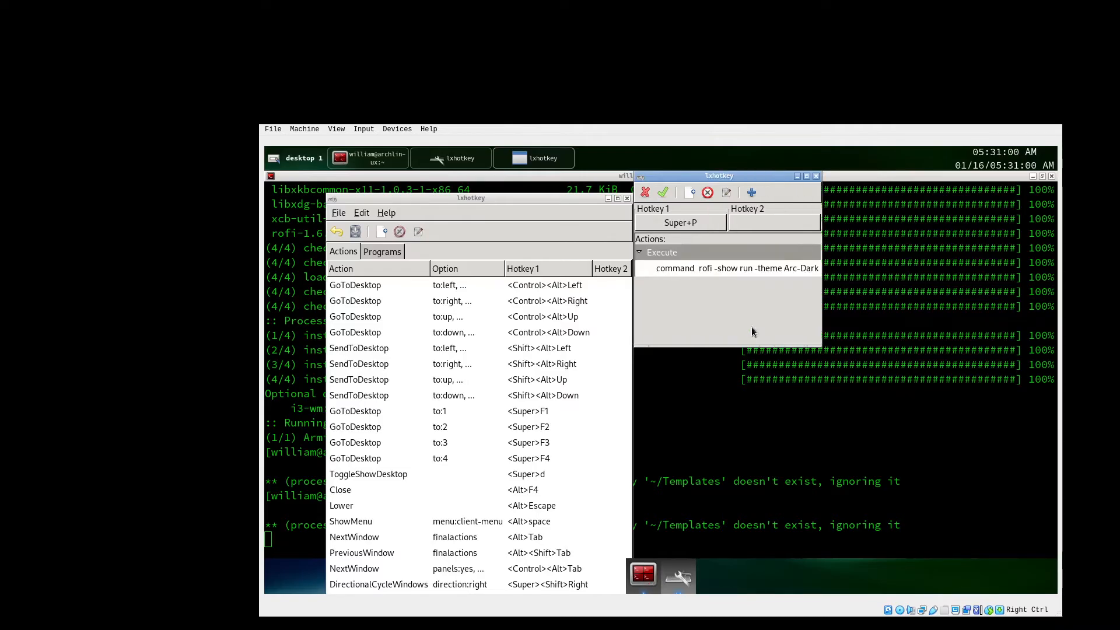
# Confirm the Super+P hotkey, save the hotkey configuration and close lxhotkey
pyautogui.click(663, 193)
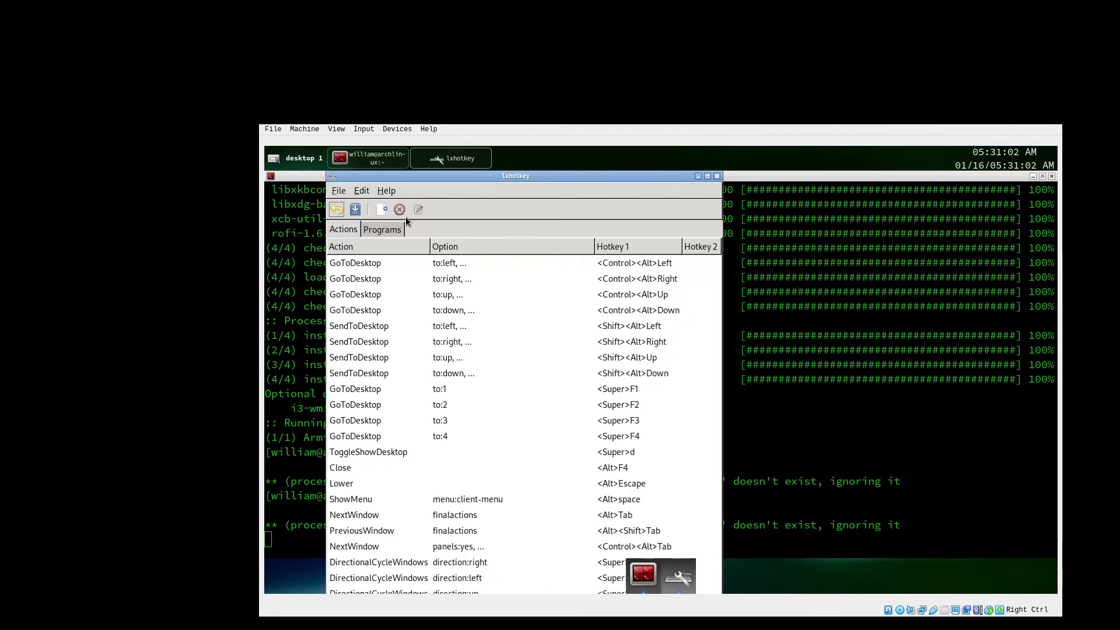
pyautogui.click(360, 209)
pyautogui.click(717, 176)
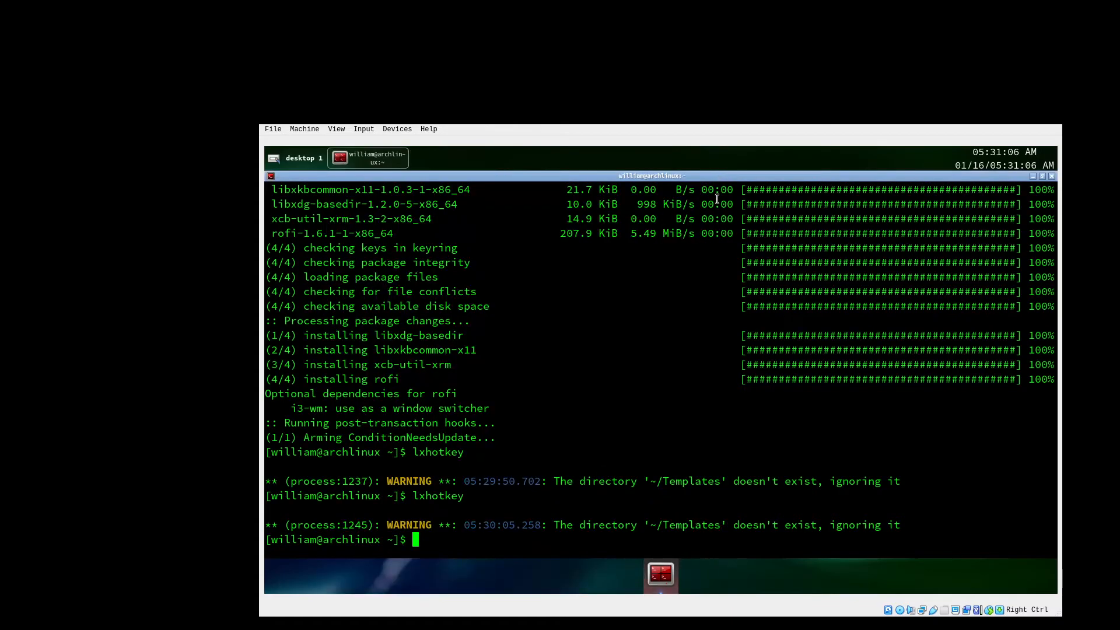
# Test the new hotkey by opening and dismissing the rofi launcher, and toggle Keep in Dock for Terminator
pyautogui.press('super+r')
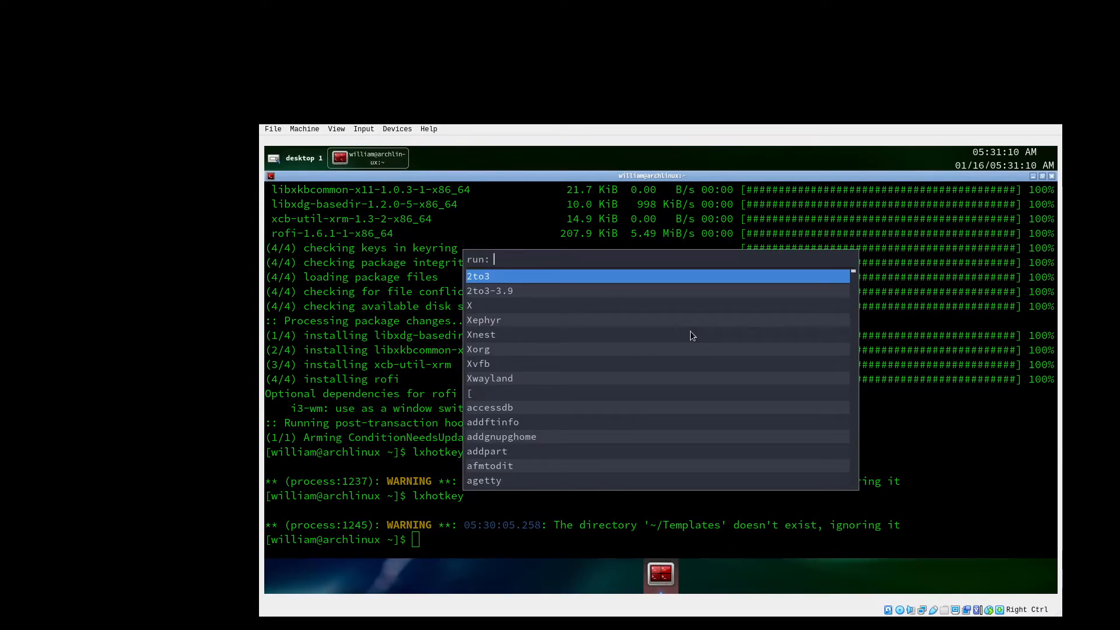
pyautogui.press('Escape')
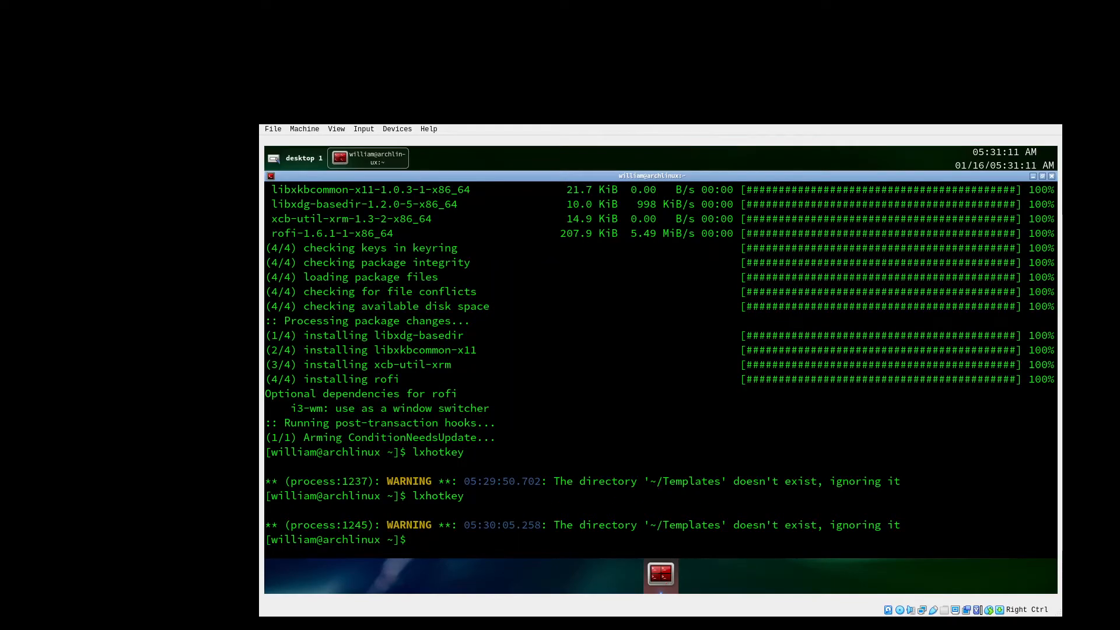
pyautogui.rightClick(661, 574)
pyautogui.click(635, 508)
# Launch gedit from the run launcher and set its Plank icon to Keep in Dock
pyautogui.hotkey('alt', 'F2')
pyautogui.write('gedit')
pyautogui.press('Return')
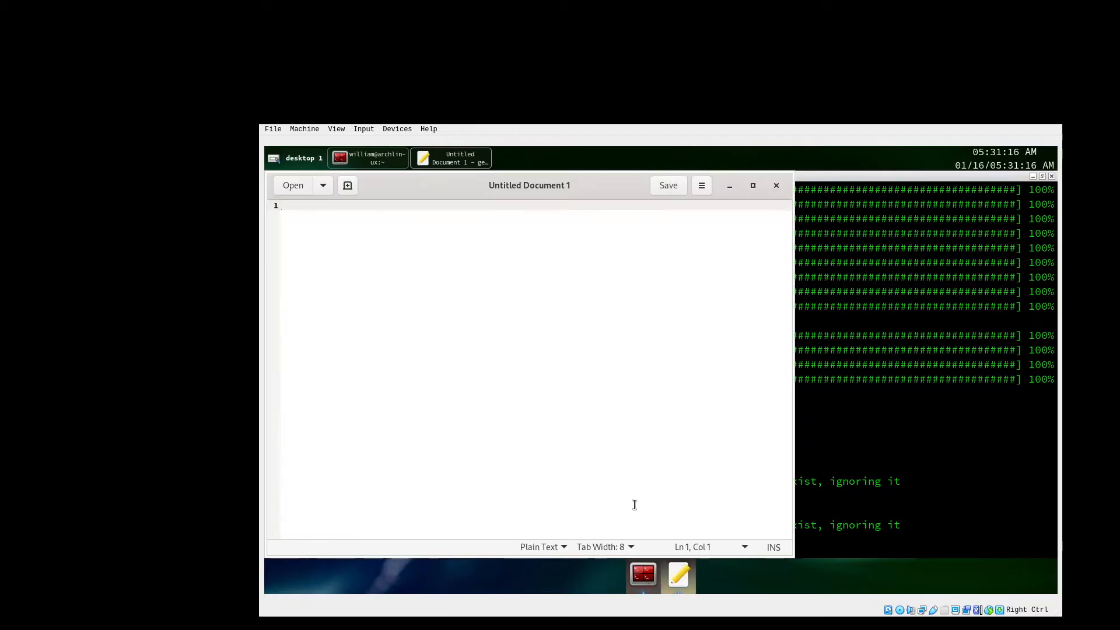
pyautogui.rightClick(677, 574)
pyautogui.click(682, 500)
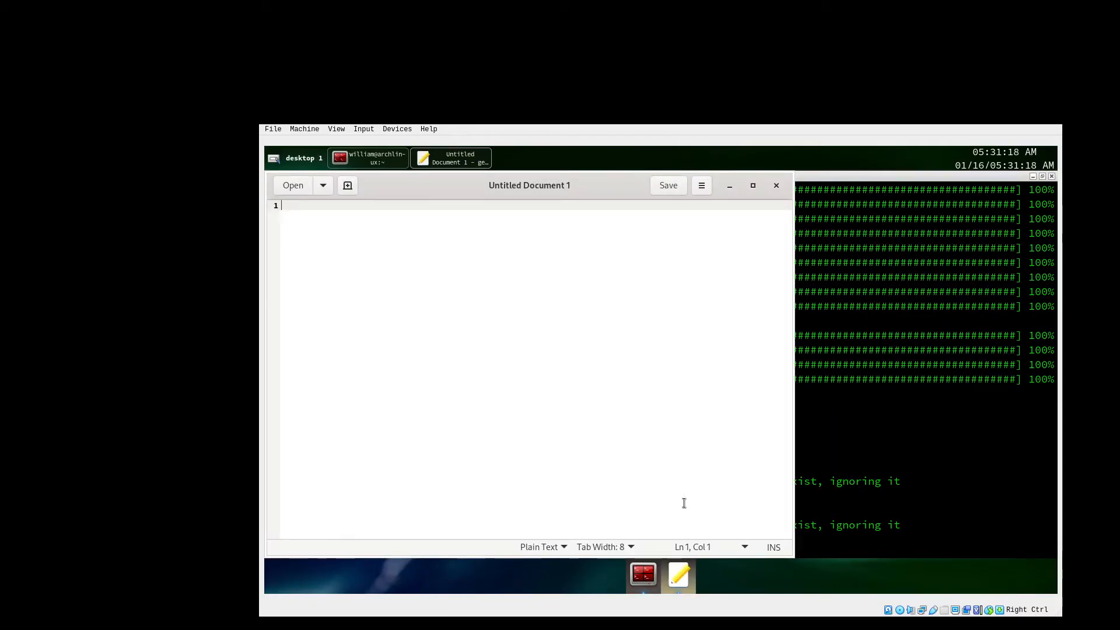
# Set gedit to Keep in Dock in Plank and close the gedit window
pyautogui.rightClick(681, 574)
pyautogui.click(682, 498)
pyautogui.moveTo(685, 576)
pyautogui.mouseDown()
pyautogui.moveTo(645, 574)
pyautogui.moveTo(677, 574)
pyautogui.mouseUp()
pyautogui.rightClick(678, 574)
pyautogui.click(681, 494)
pyautogui.moveTo(772, 186)
pyautogui.mouseDown()
pyautogui.moveTo(655, 543)
pyautogui.moveTo(730, 250)
pyautogui.moveTo(775, 187)
pyautogui.mouseUp()
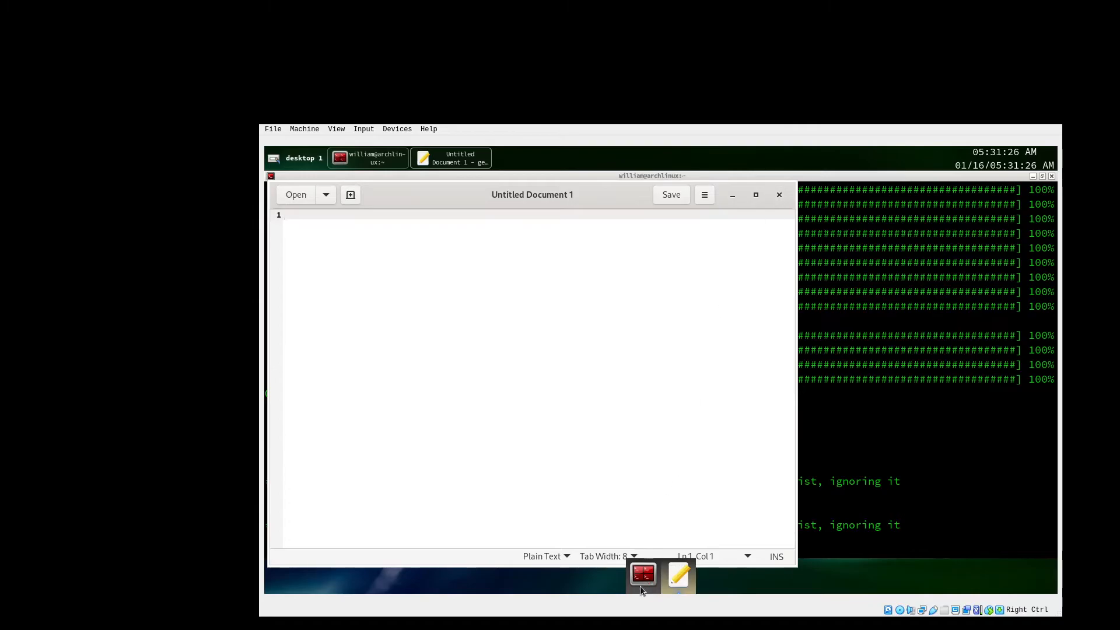
pyautogui.rightClick(679, 574)
pyautogui.click(694, 506)
pyautogui.click(780, 194)
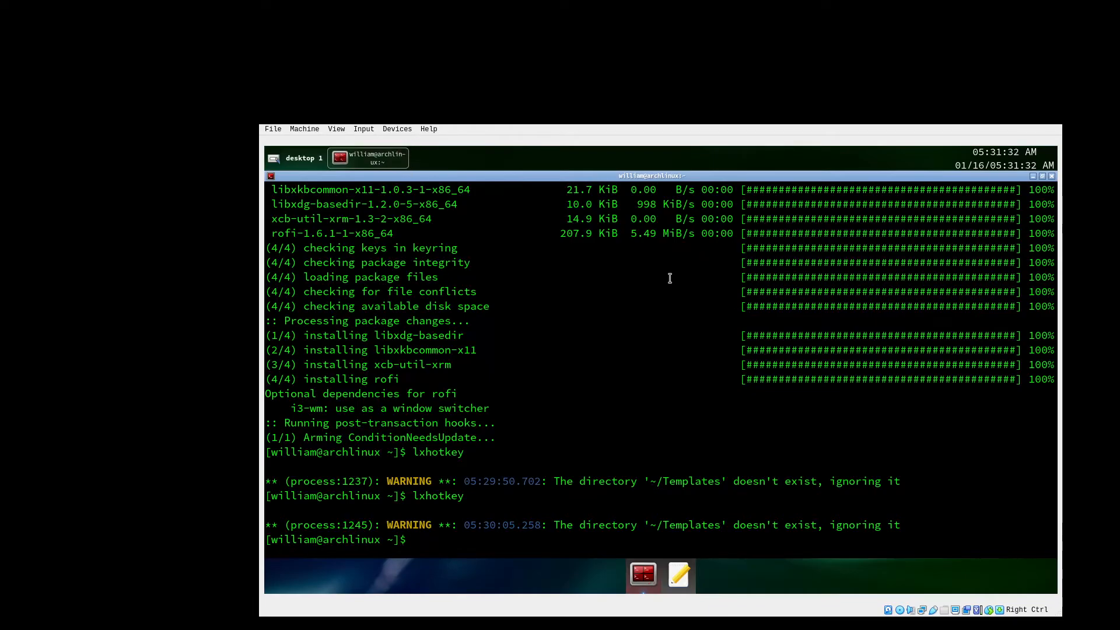
pyautogui.rightClick(1050, 175)
pyautogui.click(1050, 174)
# Request the mesa package with sudo pacman -S mesa and decline the reinstallation
pyautogui.write('sudo')
pyautogui.write('pacman -S ')
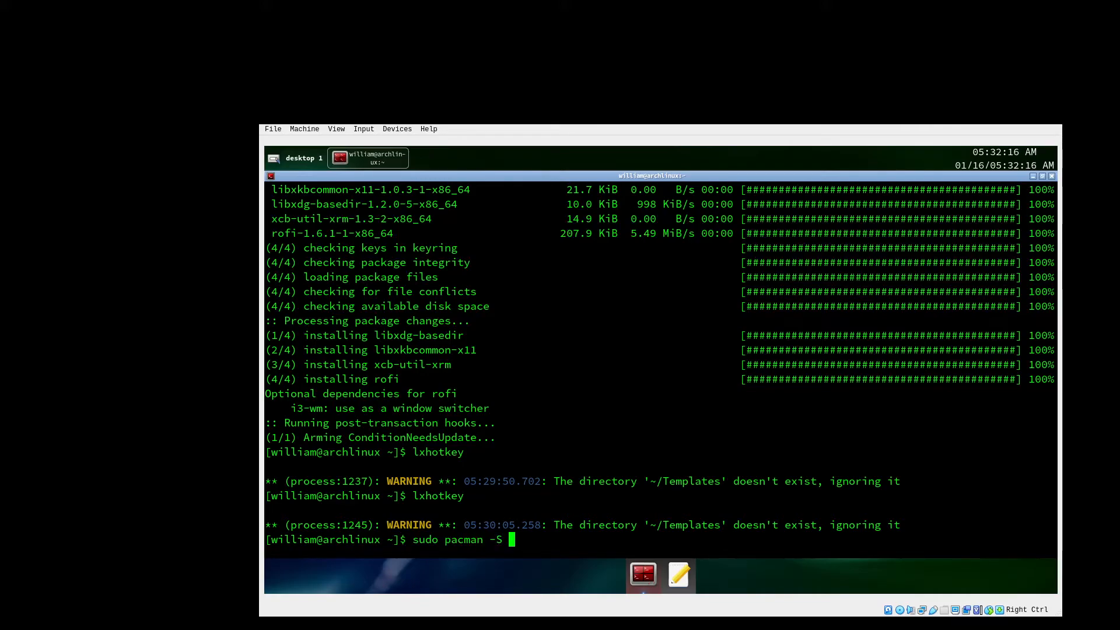
pyautogui.write('nvi')
pyautogui.press('BackSpace')
pyautogui.write('voidi')
pyautogui.press('BackSpace')
pyautogui.press('BackSpace')
pyautogui.press('BackSpace')
pyautogui.press('BackSpace')
pyautogui.write('idia')
pyautogui.press('BackSpace')
pyautogui.press('BackSpace')
pyautogui.press('BackSpace')
pyautogui.press('BackSpace')
pyautogui.press('BackSpace')
pyautogui.press('BackSpace')
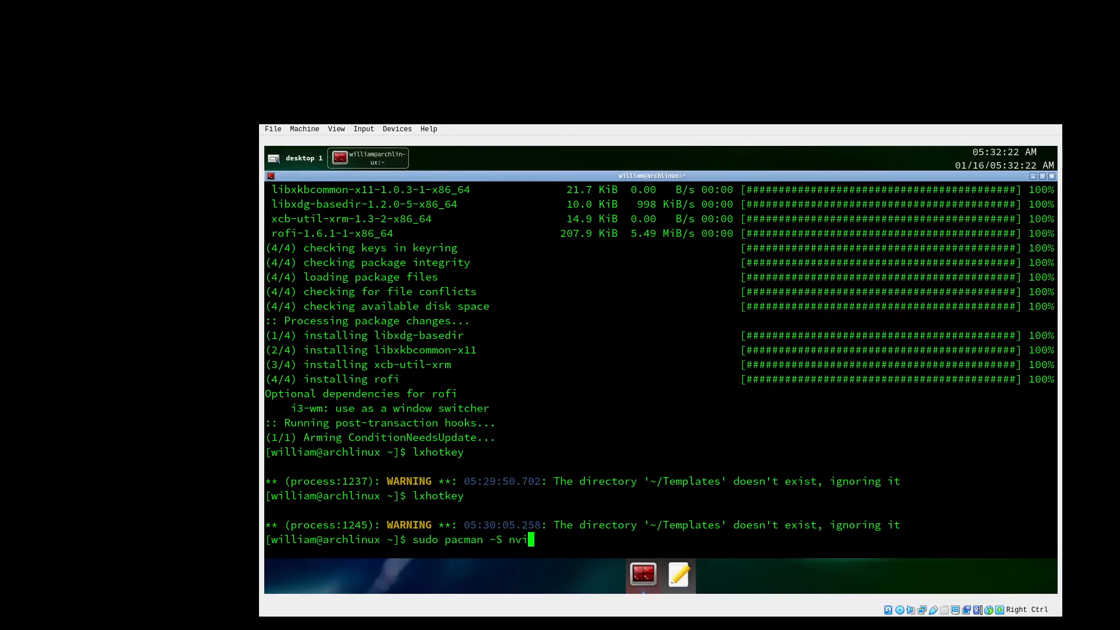
pyautogui.write('mesa')
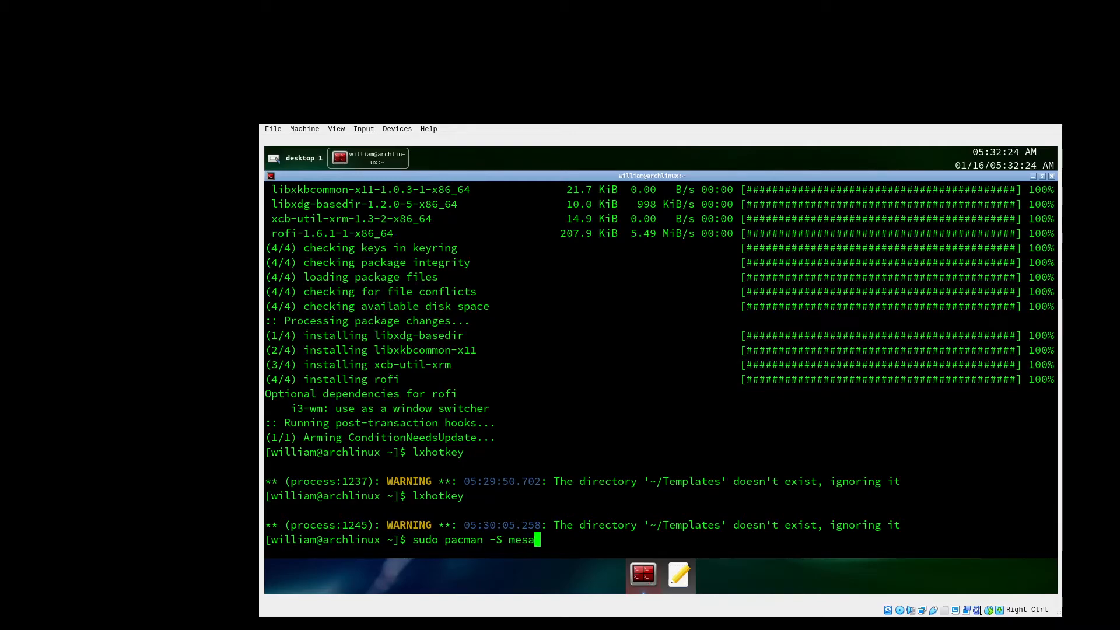
pyautogui.press('Return')
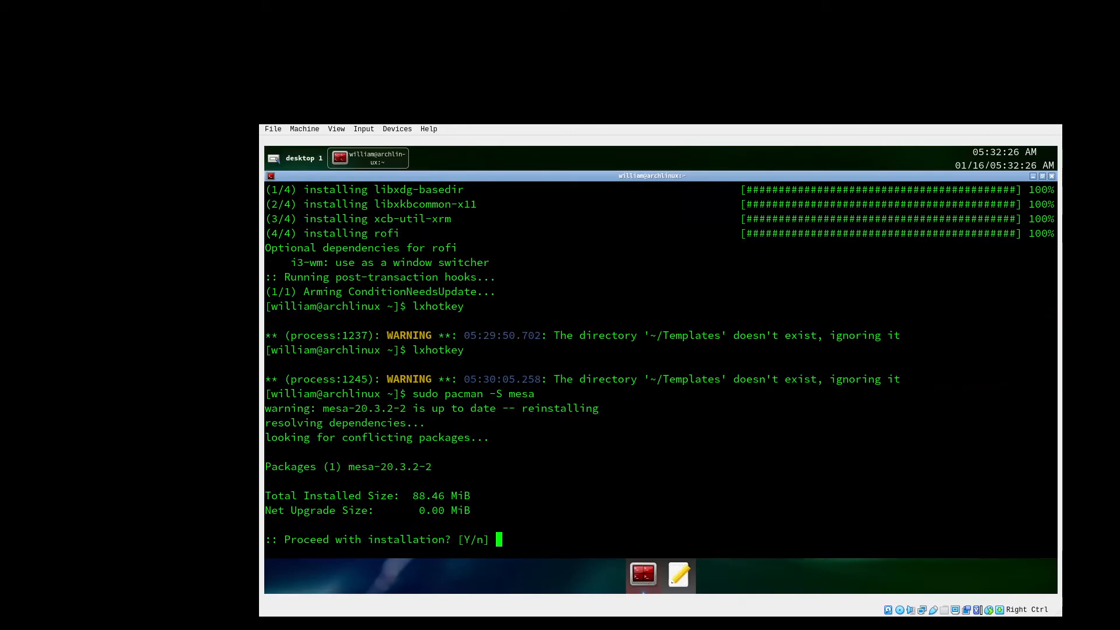
pyautogui.write('n')
pyautogui.press('Return')
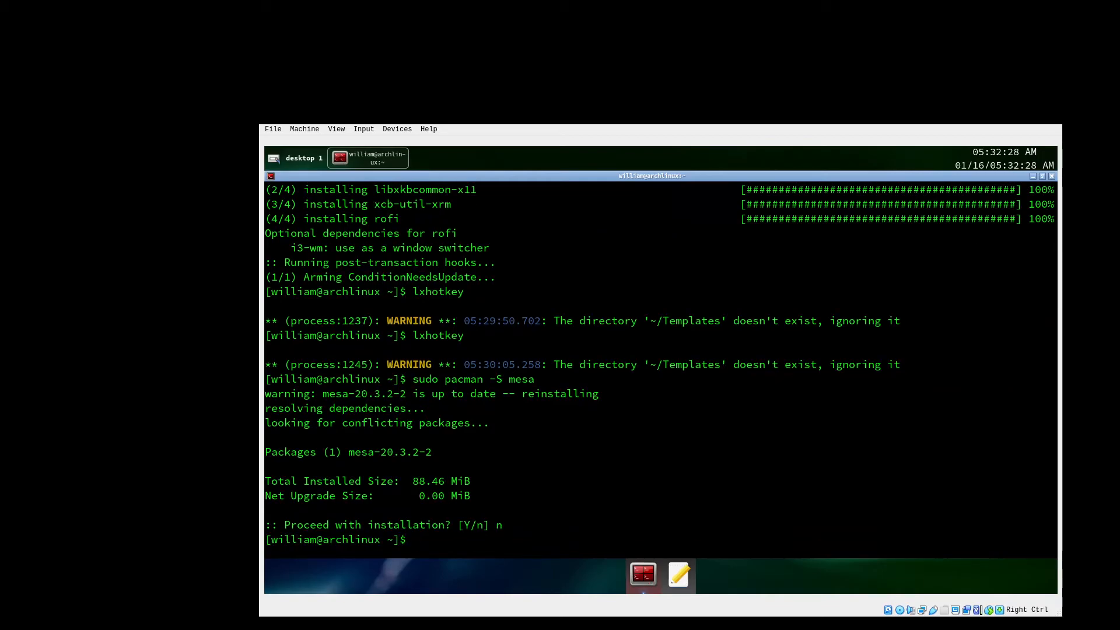
# Clear the terminal and install the NVIDIA driver with sudo pacman -S nvidia, accepting the installation
pyautogui.press('Return')
pyautogui.hotkey('ctrl', 'l')
pyautogui.press('Return')
pyautogui.press('Up')
pyautogui.hotkey('ctrl', 'l')
pyautogui.press('BackSpace')
pyautogui.press('BackSpace')
pyautogui.press('BackSpace')
pyautogui.press('BackSpace')
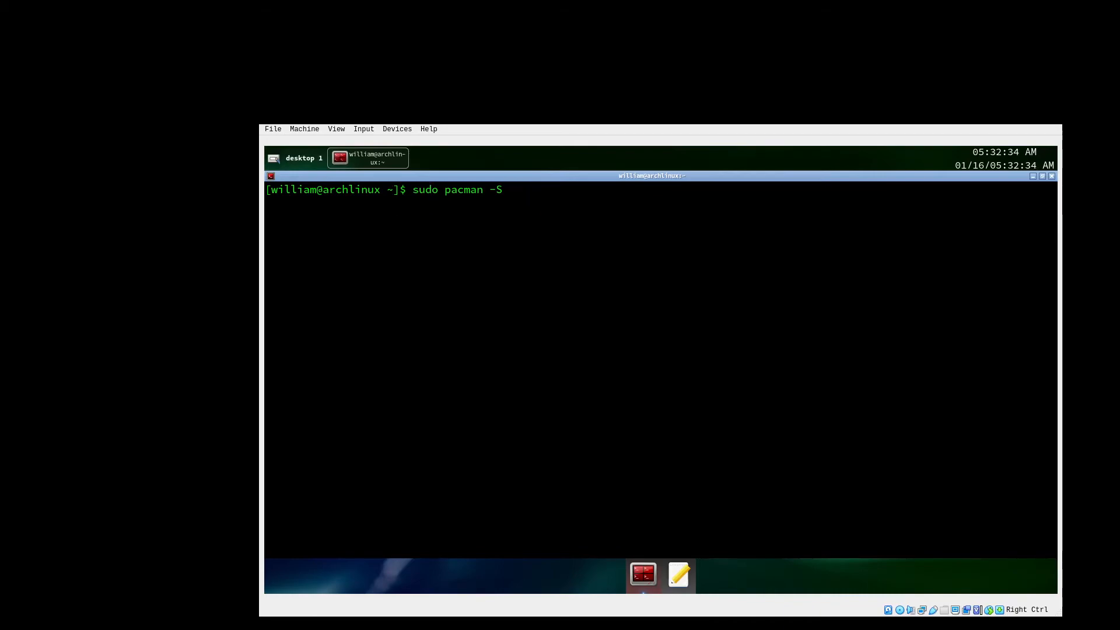
pyautogui.write('nvidia')
pyautogui.press('Return')
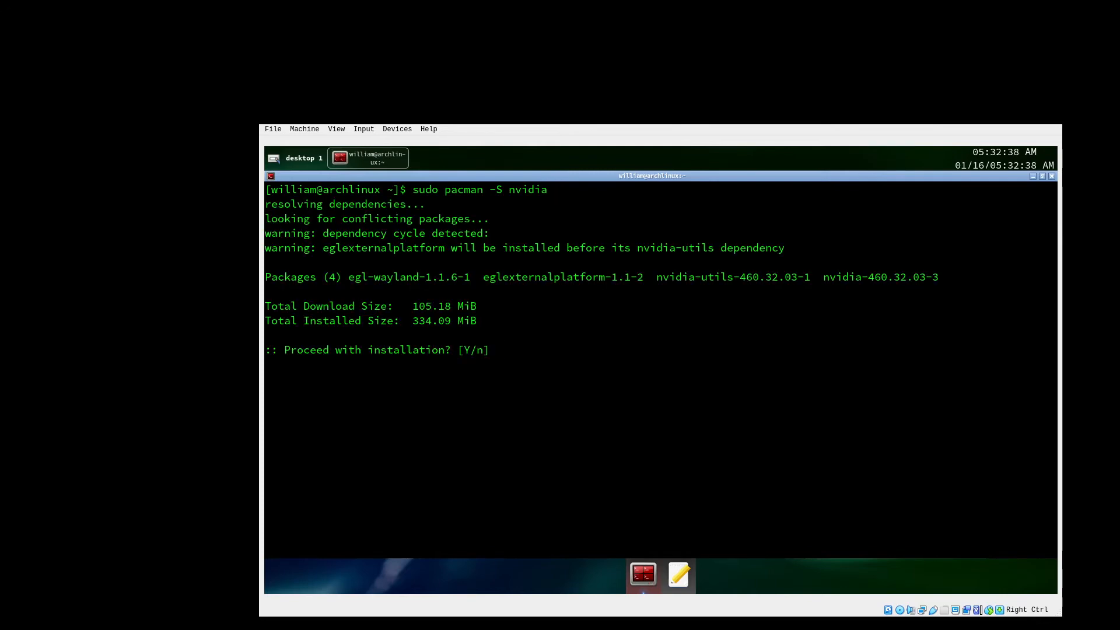
pyautogui.press('Return')
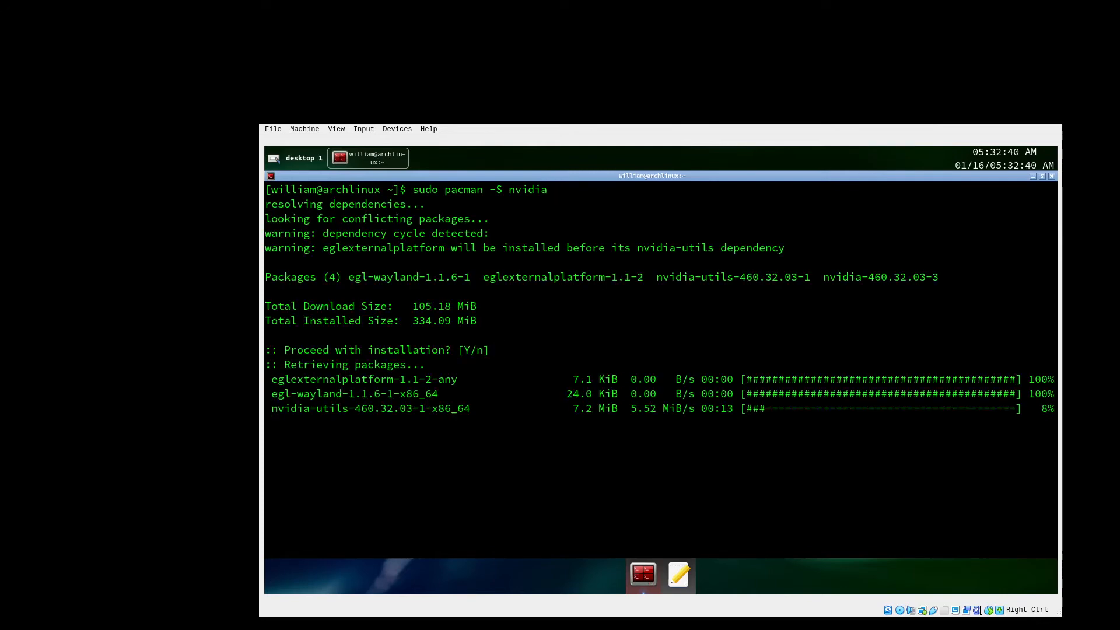
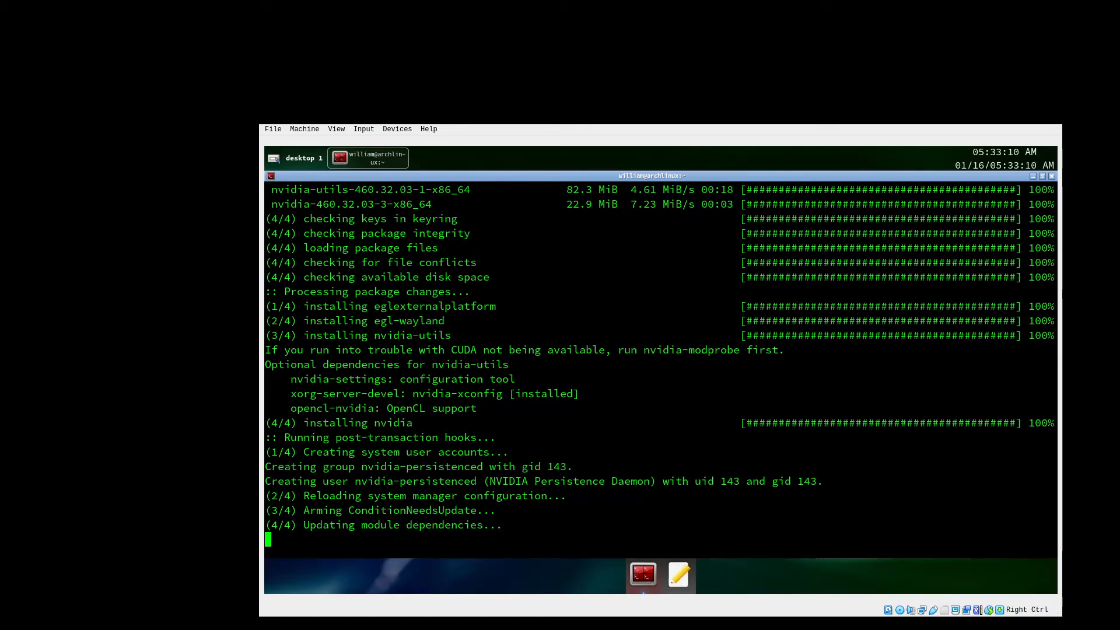
# Reboot the system, reset the virtual machine and boot the Arch Linux entry in GRUB
pyautogui.write('reboot')
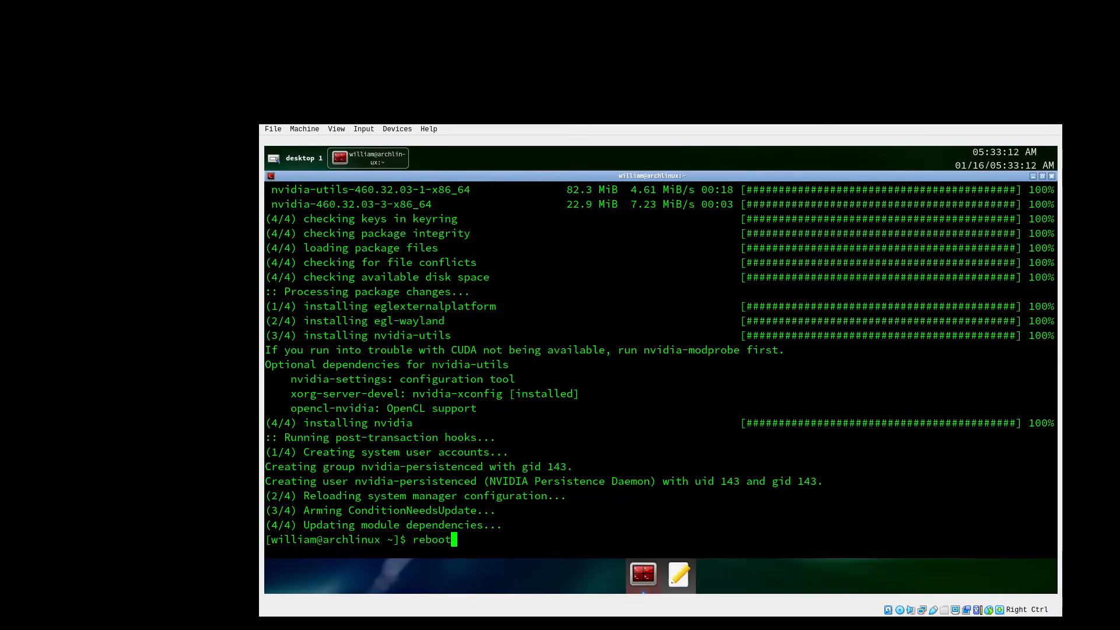
pyautogui.press('Return')
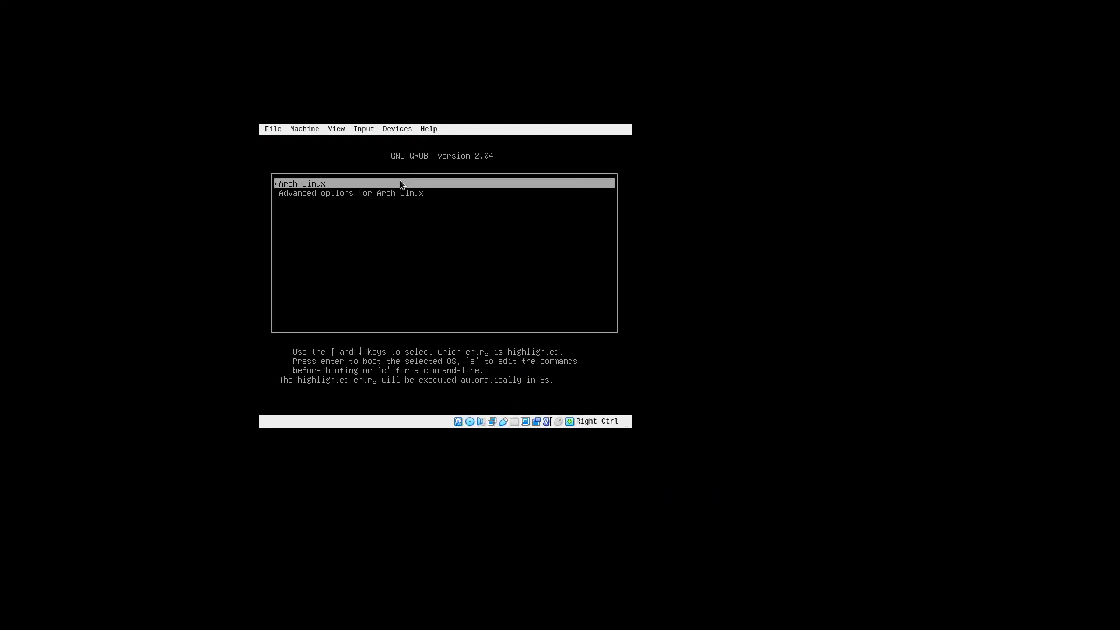
pyautogui.press('Return')
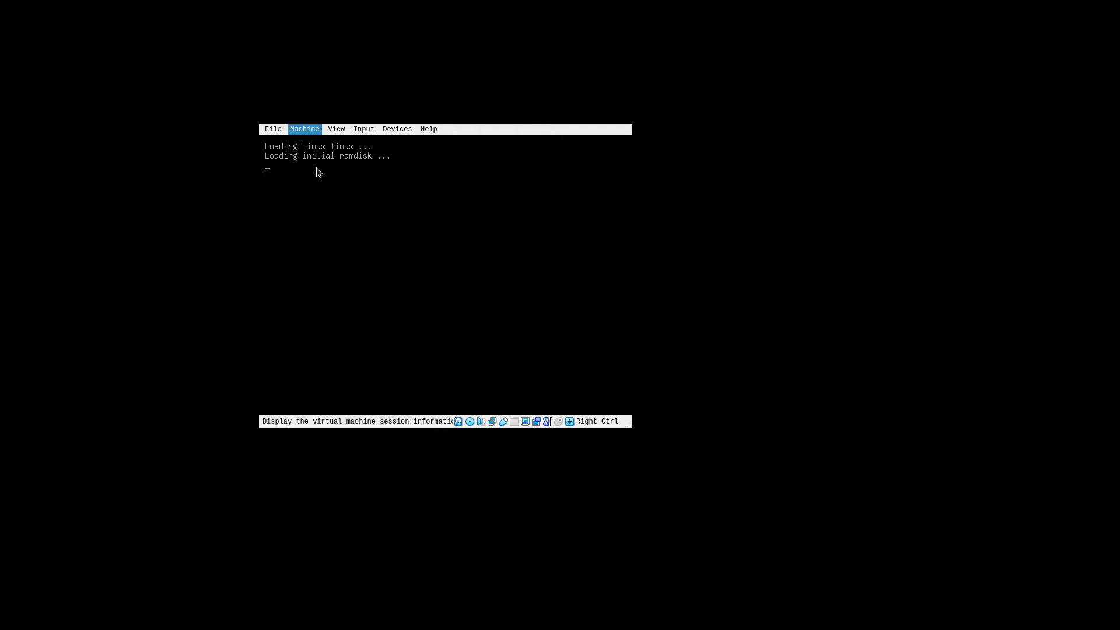
pyautogui.click(306, 208)
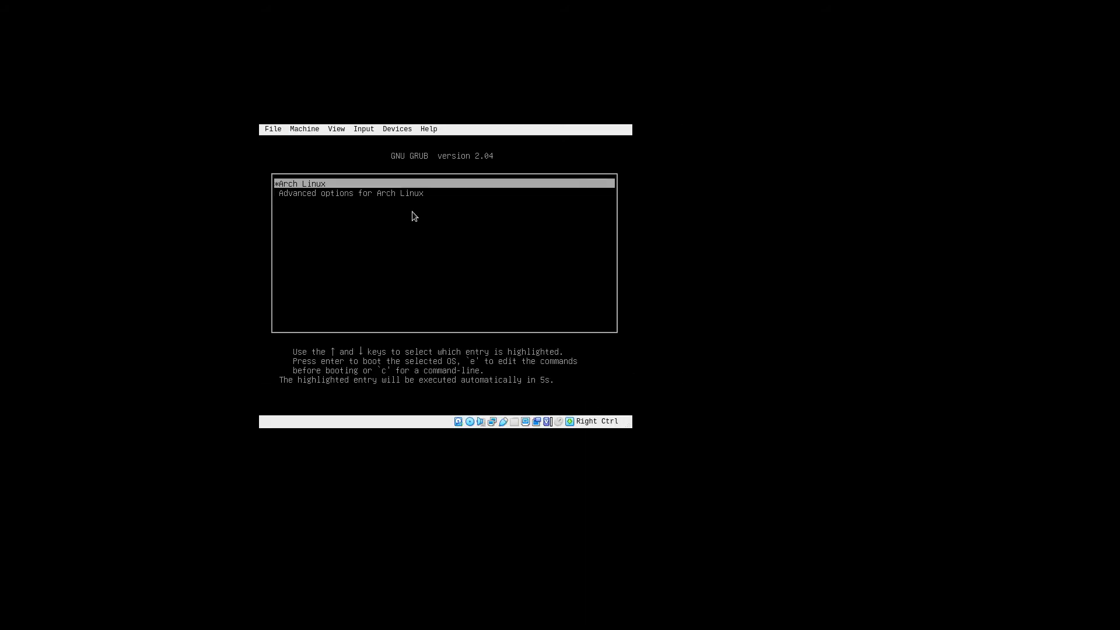
pyautogui.press('Return')
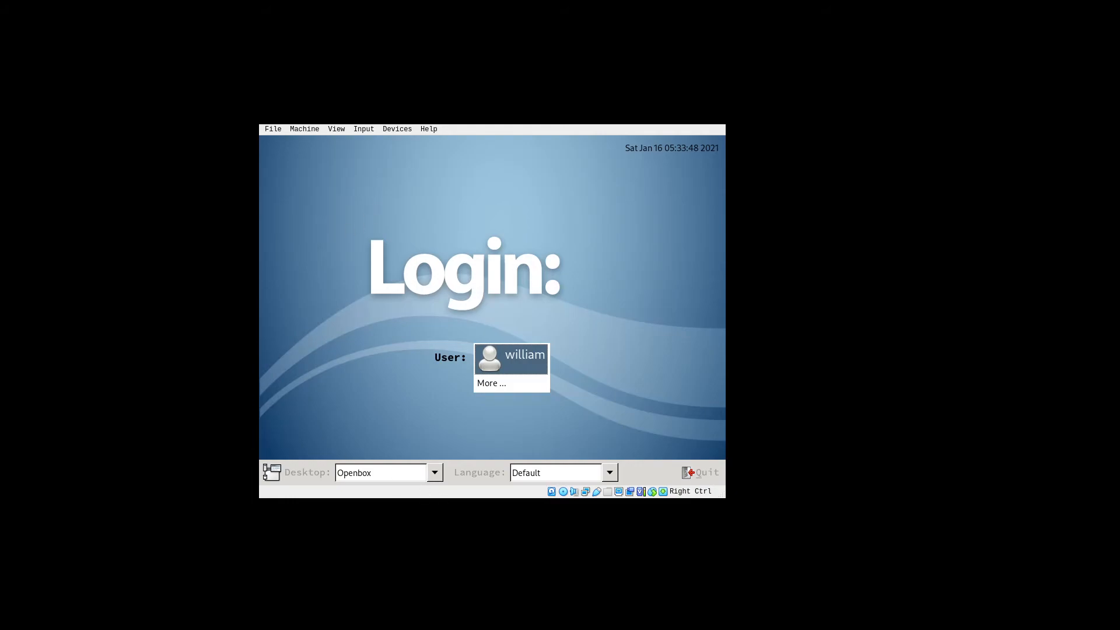
# Log in to the Openbox session by selecting the user account and entering its password
pyautogui.click(477, 370)
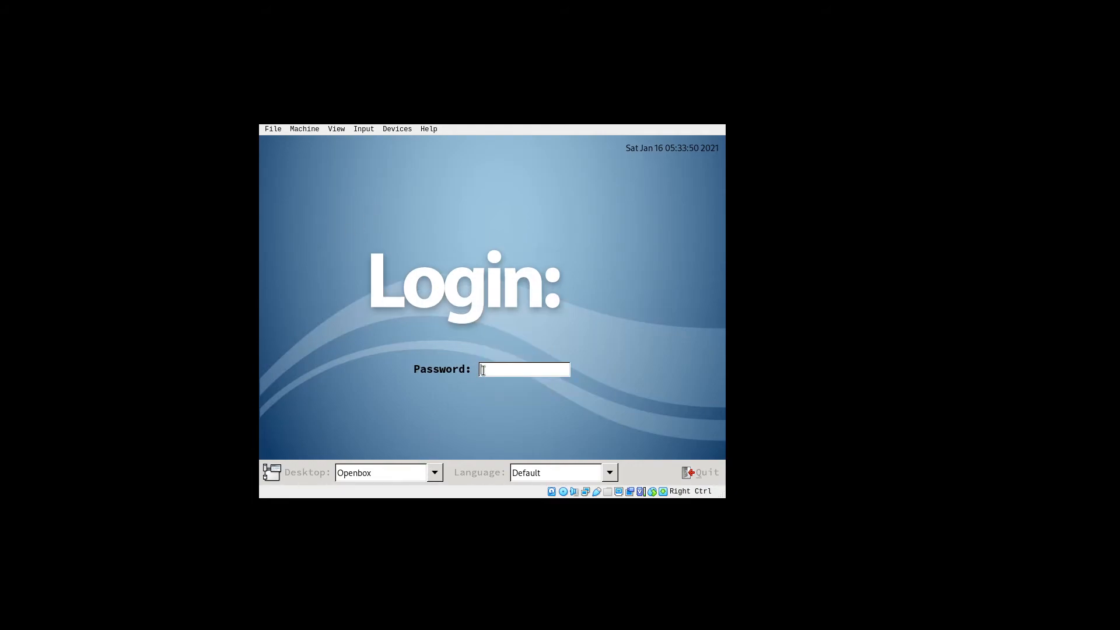
pyautogui.press('BackSpace')
pyautogui.press('Return')
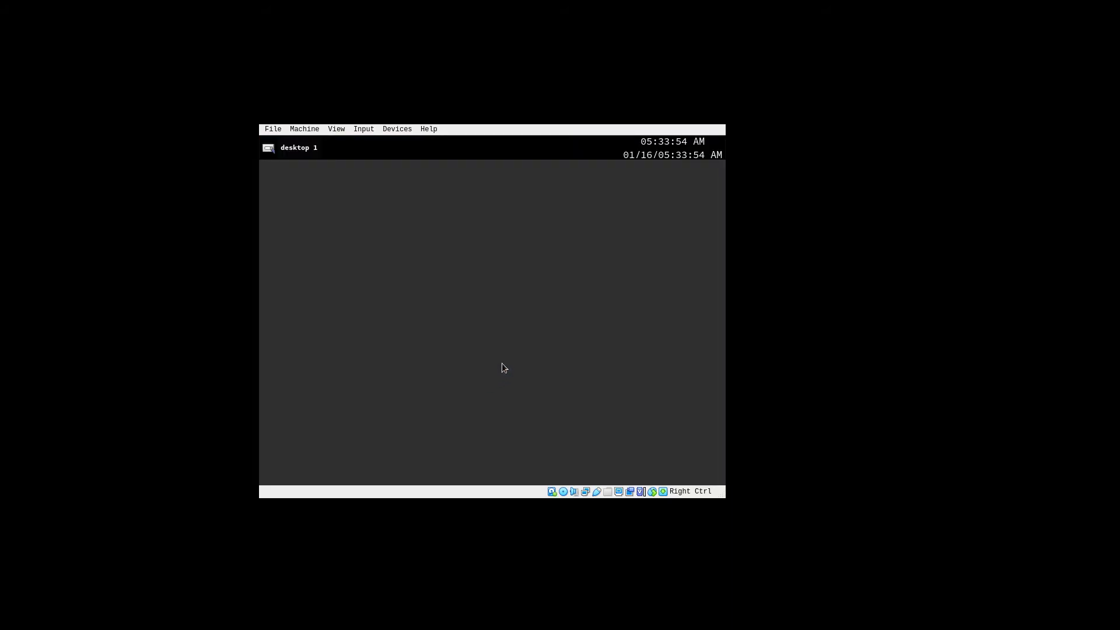
# Open Terminator from the dock and list the available display outputs and resolutions with xrandr
pyautogui.click(486, 453)
pyautogui.write('x')
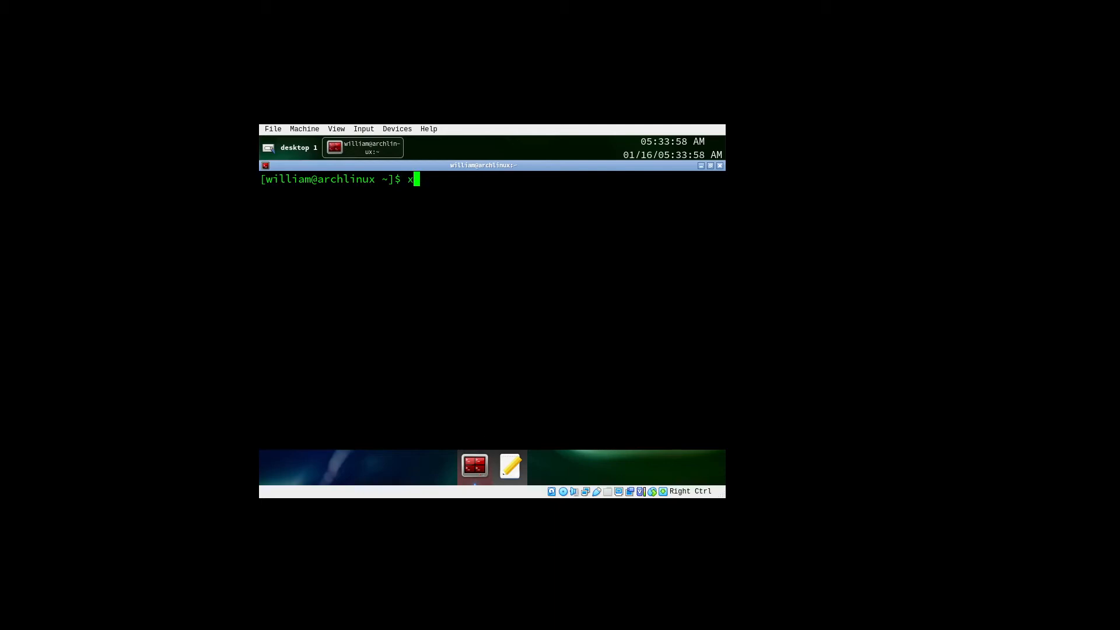
pyautogui.write('randr --output')
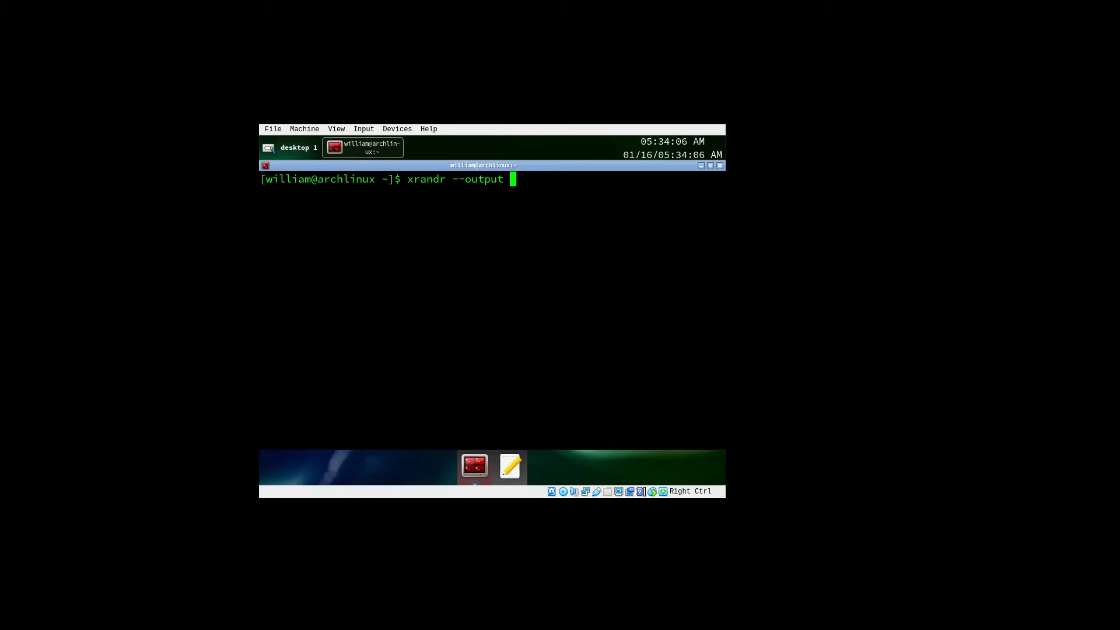
pyautogui.press('BackSpace')
pyautogui.press('BackSpace')
pyautogui.press('BackSpace')
pyautogui.press('BackSpace')
pyautogui.press('BackSpace')
pyautogui.press('BackSpace')
pyautogui.press('BackSpace')
pyautogui.press('BackSpace')
pyautogui.press('BackSpace')
pyautogui.press('BackSpace')
pyautogui.press('Return')
pyautogui.scroll(5, 470, 360)
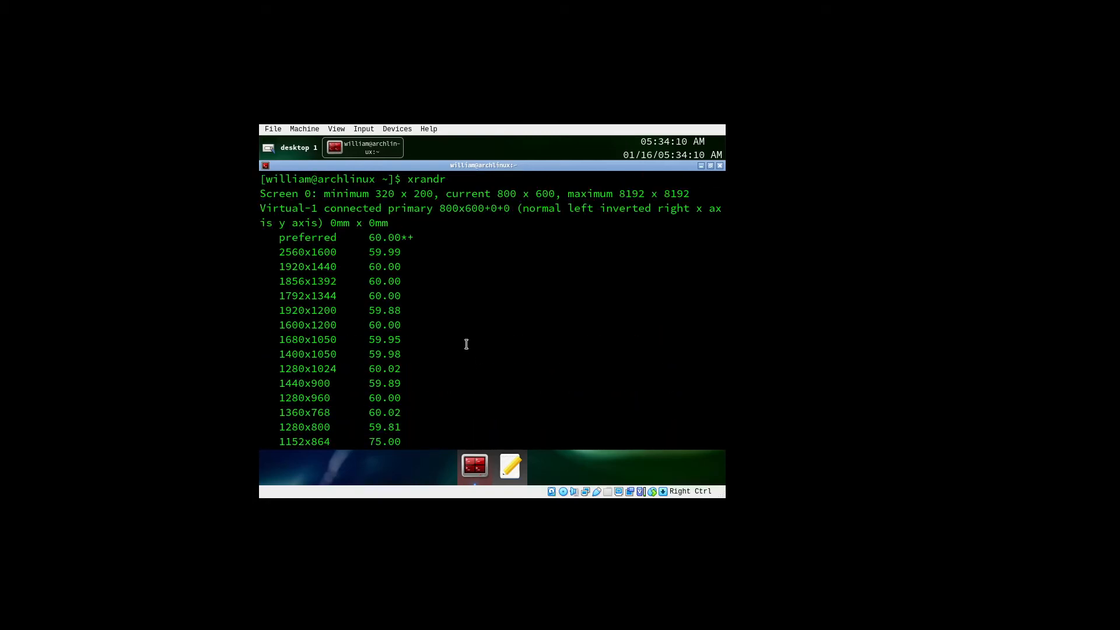
# Set the display resolution with xrandr --output Virtual-1 --mode 1360x768
pyautogui.press('Up')
pyautogui.write('--output ')
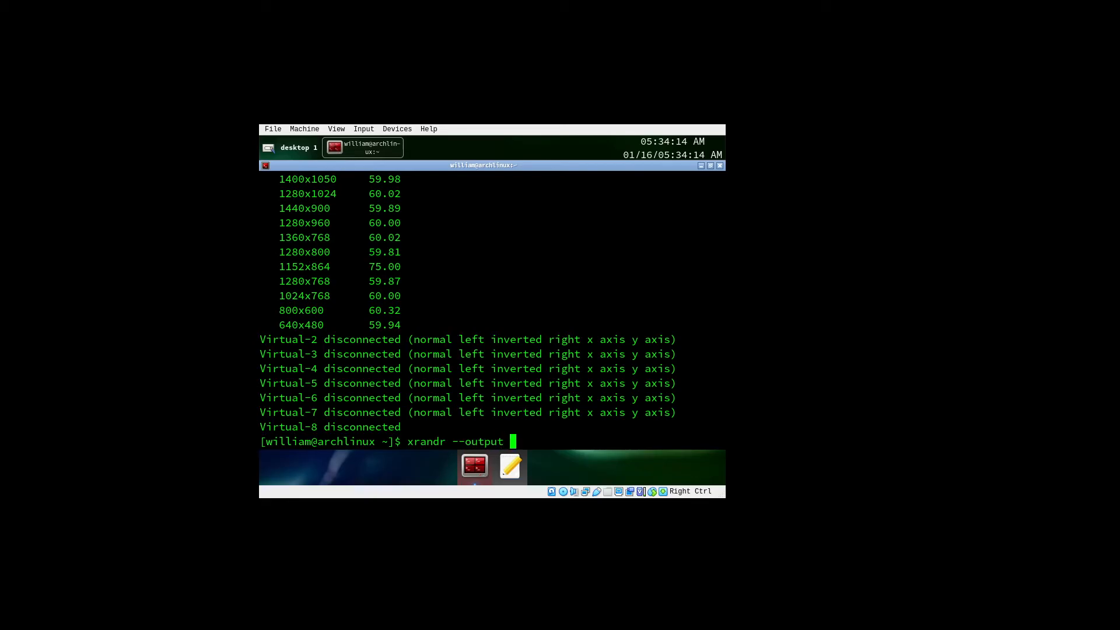
pyautogui.write('Virtual-1 --mode ')
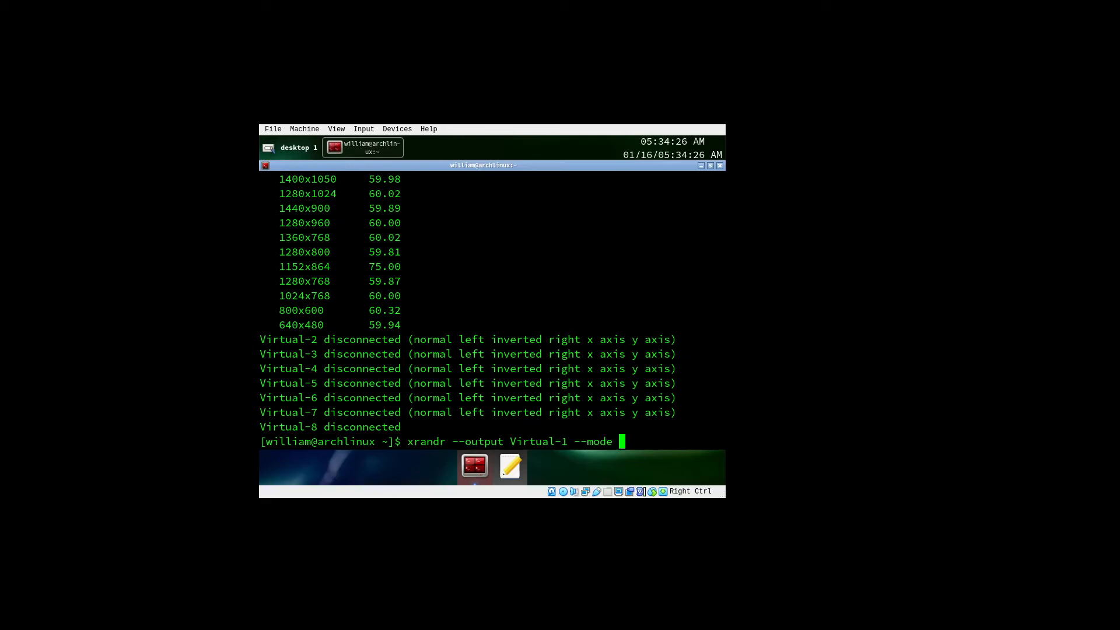
pyautogui.write('1360z')
pyautogui.press('BackSpace')
pyautogui.write('x768')
pyautogui.press('Return')
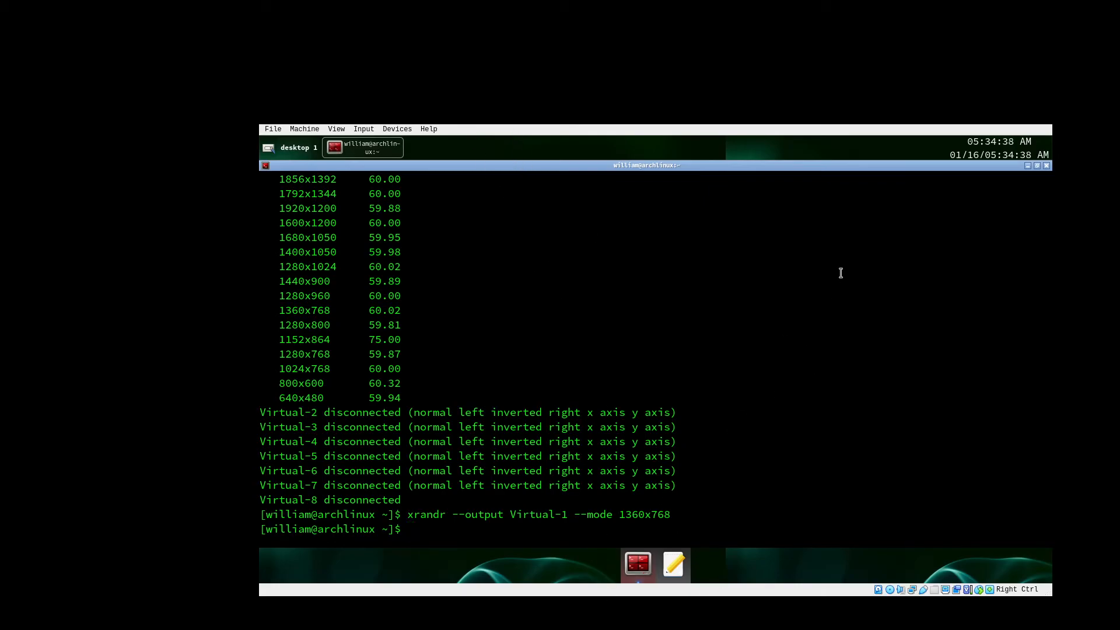
# Review Terminator's layout and its profile's background and scrolling preferences, and close both the preferences and the terminal
pyautogui.rightClick(861, 271)
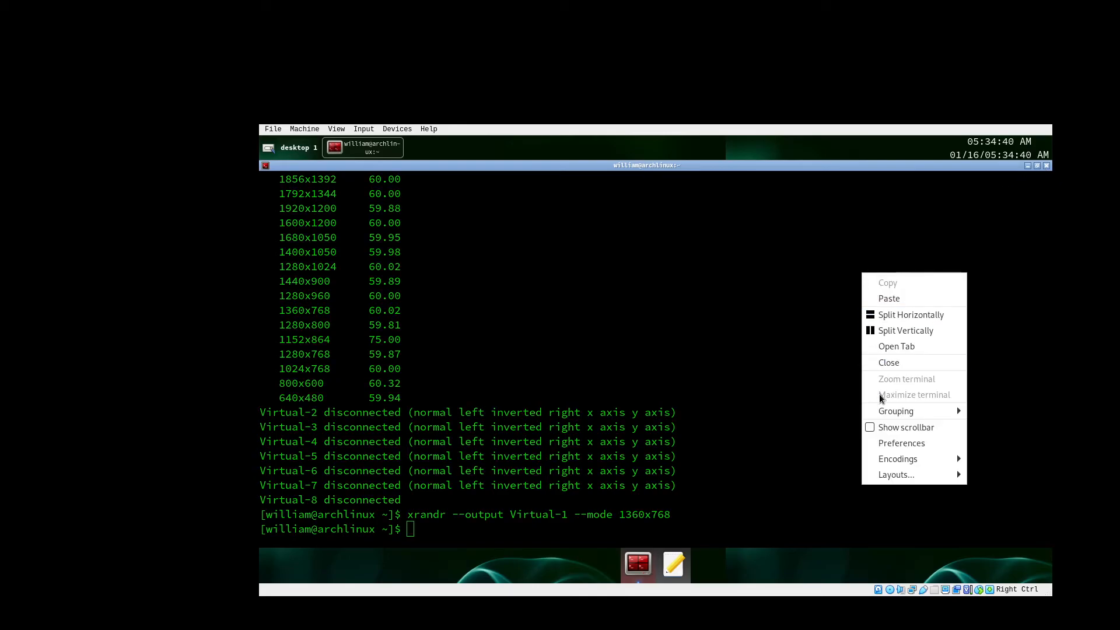
pyautogui.click(902, 442)
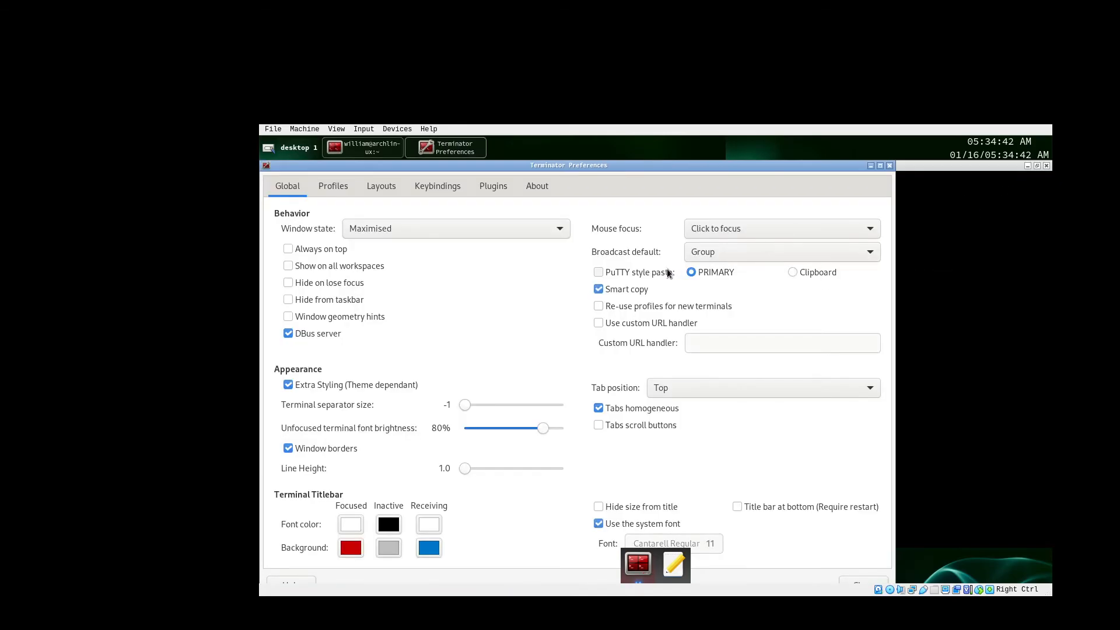
pyautogui.click(373, 185)
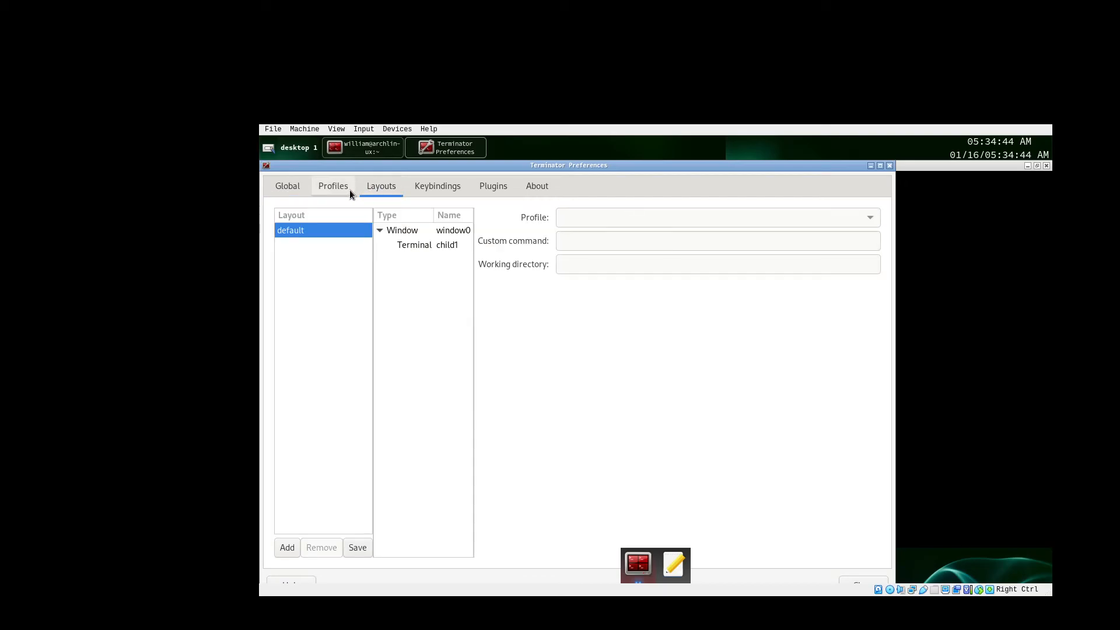
pyautogui.click(350, 192)
pyautogui.click(549, 220)
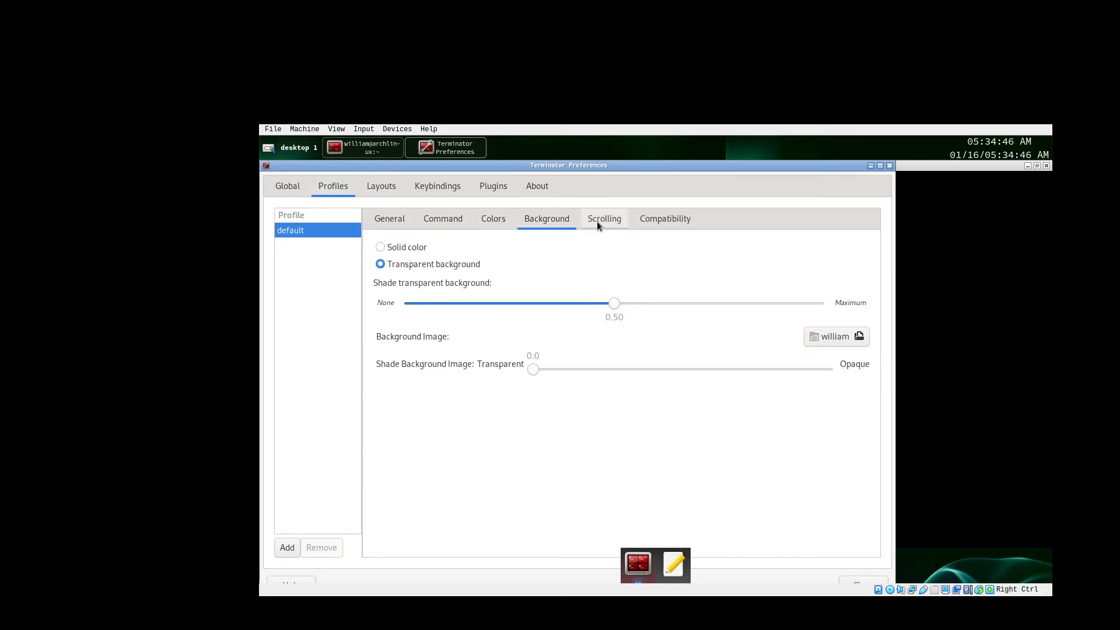
pyautogui.click(597, 223)
pyautogui.click(547, 222)
pyautogui.click(890, 166)
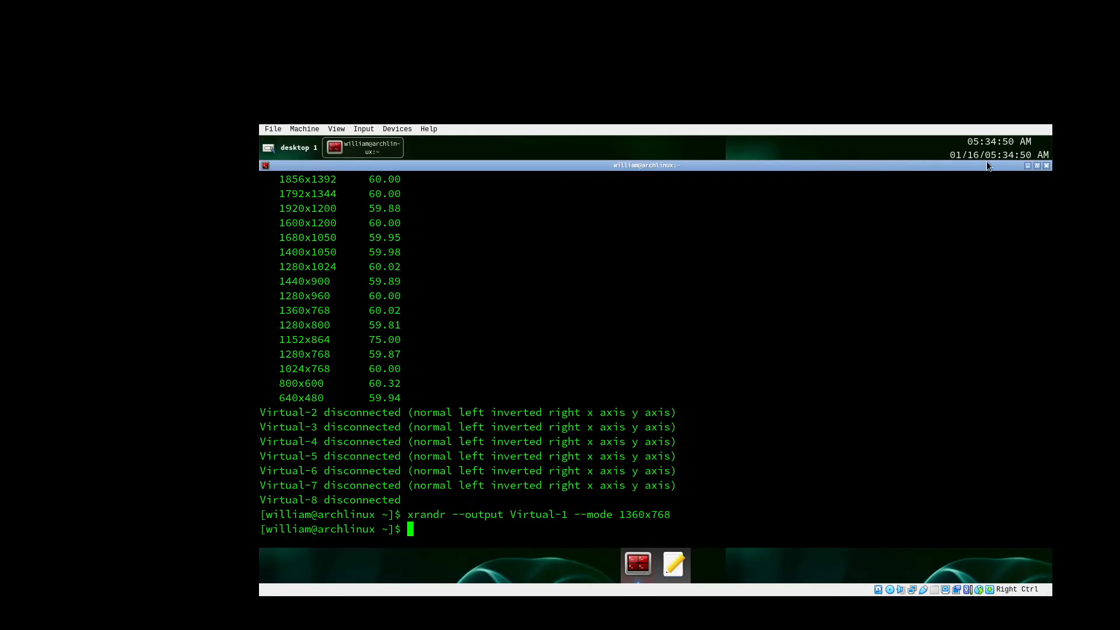
pyautogui.click(1047, 166)
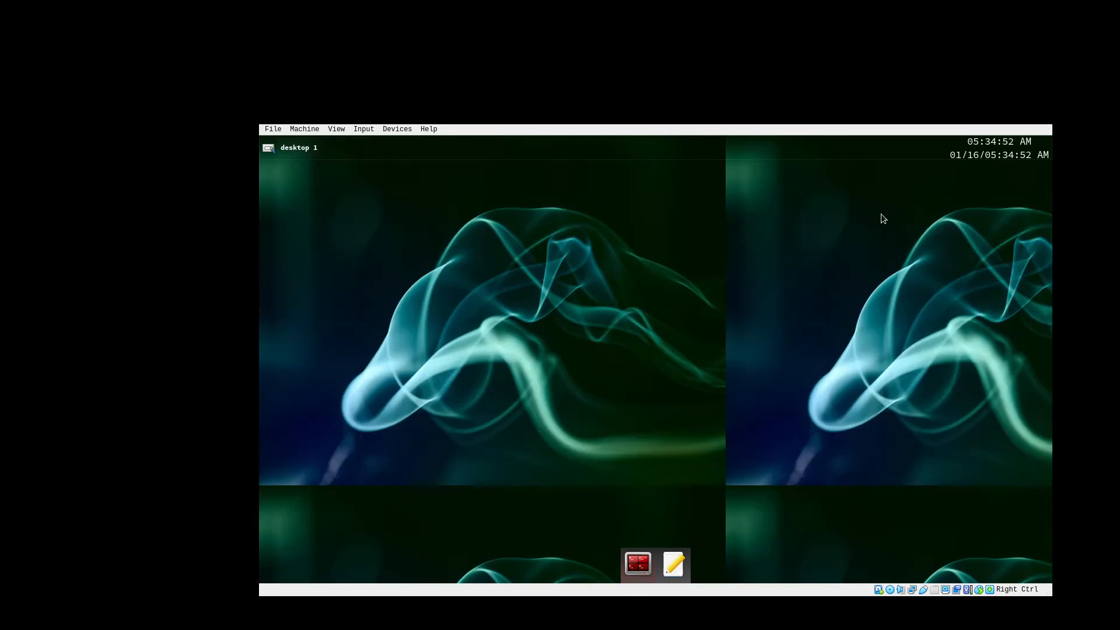
# Launch Nitrogen from the desktop's System settings to refit the wallpaper to the screen, and close it
pyautogui.rightClick(658, 299)
pyautogui.click(594, 278)
pyautogui.rightClick(594, 277)
pyautogui.moveTo(627, 342)
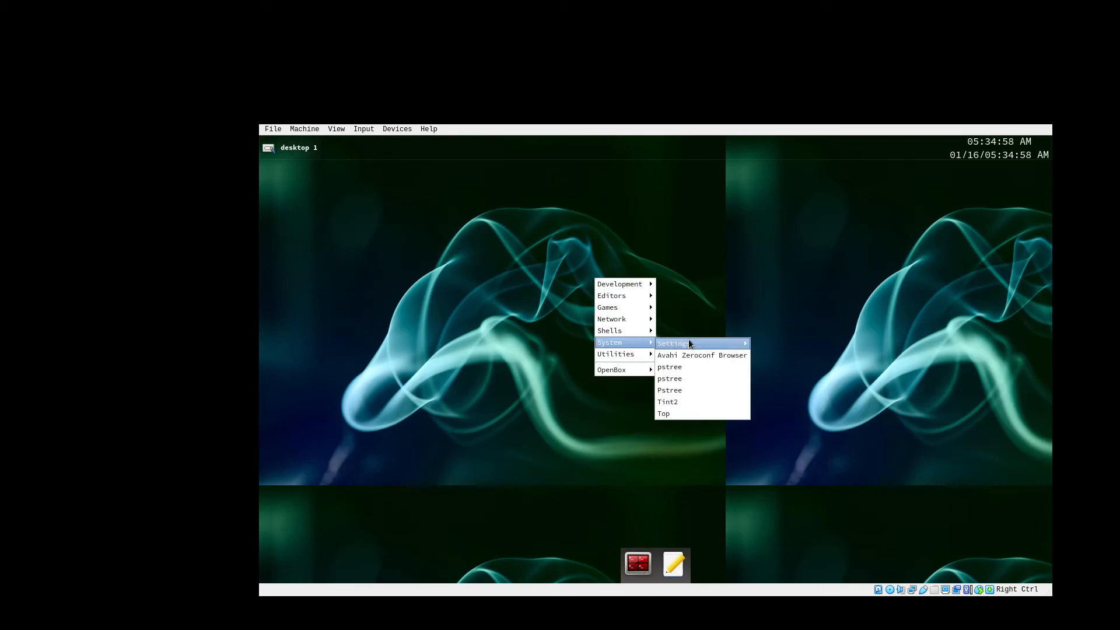
pyautogui.moveTo(743, 345)
pyautogui.click(758, 367)
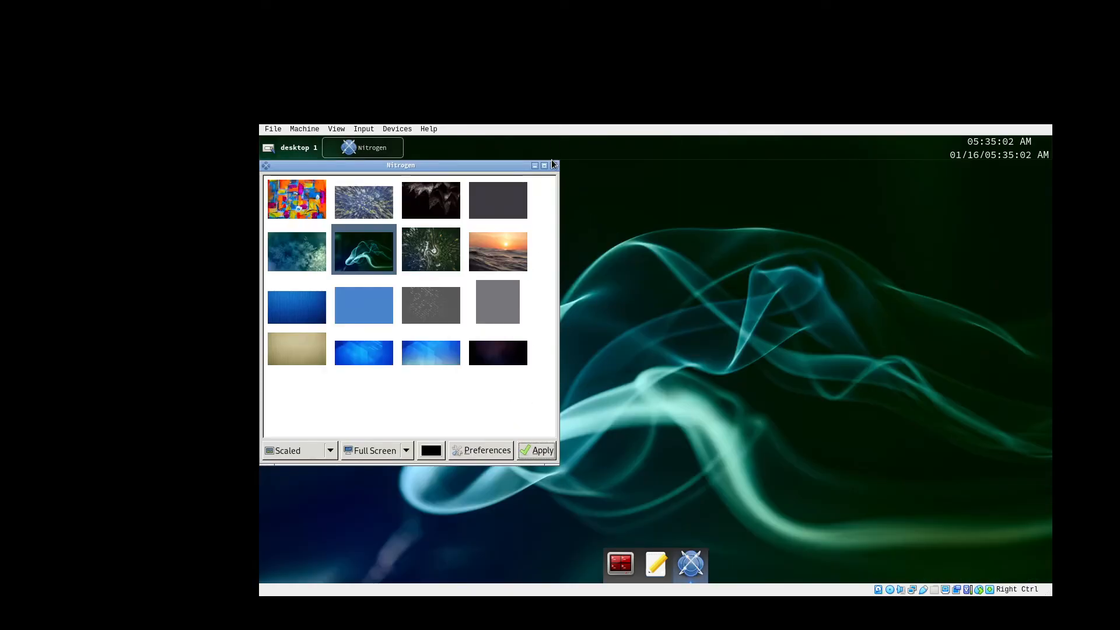
pyautogui.click(554, 166)
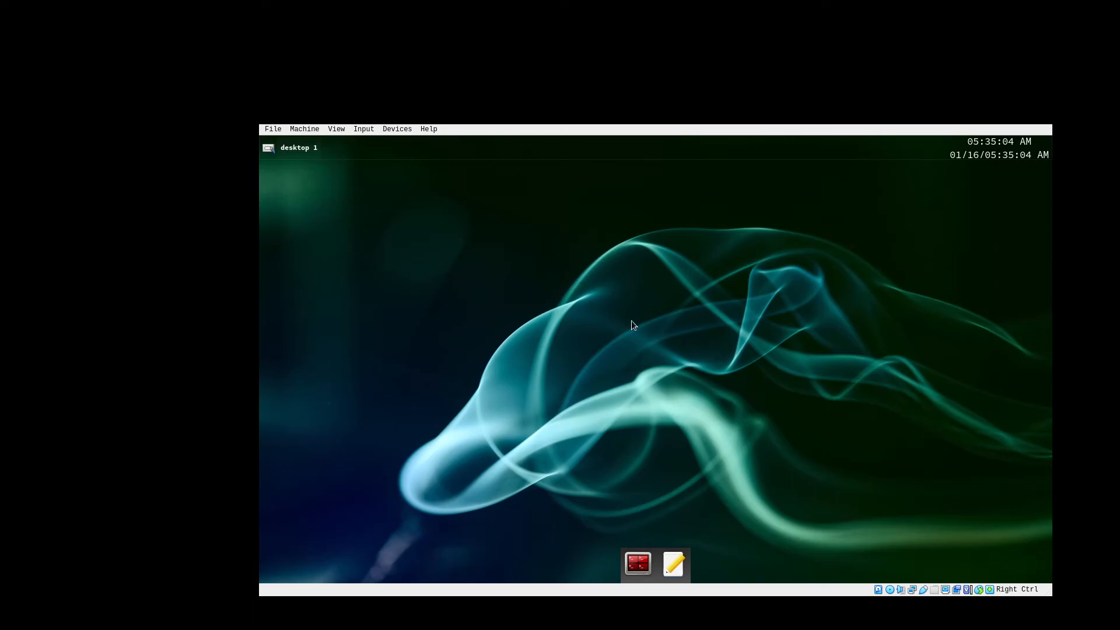
# Open the PCManFM file manager from the Shells category and set its Plank icon to Keep in Dock
pyautogui.rightClick(617, 345)
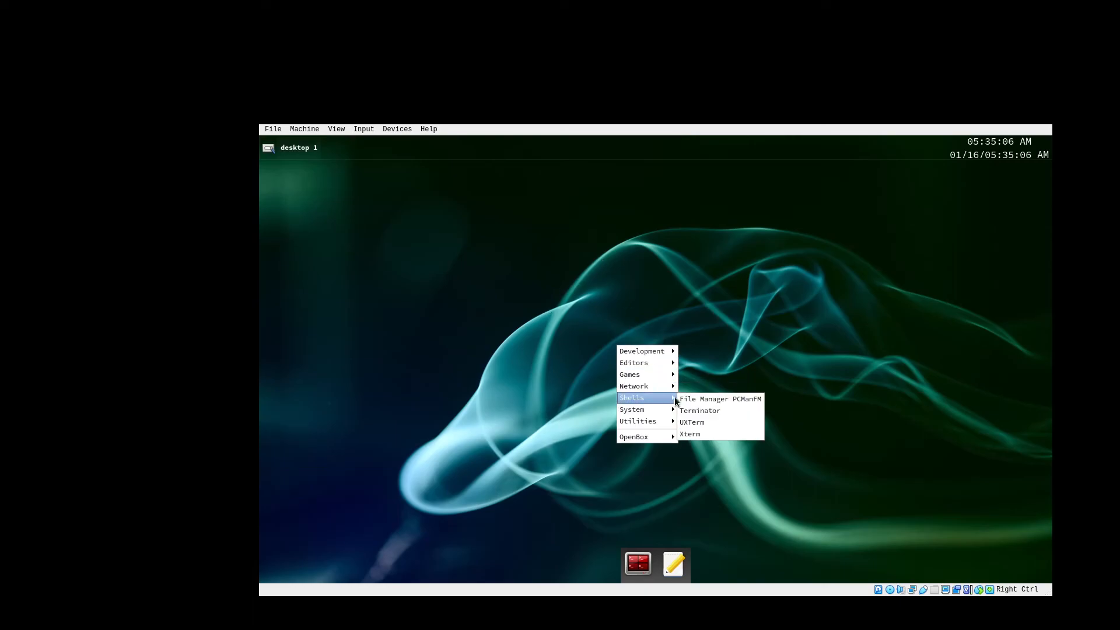
pyautogui.click(685, 398)
pyautogui.rightClick(690, 565)
pyautogui.click(686, 516)
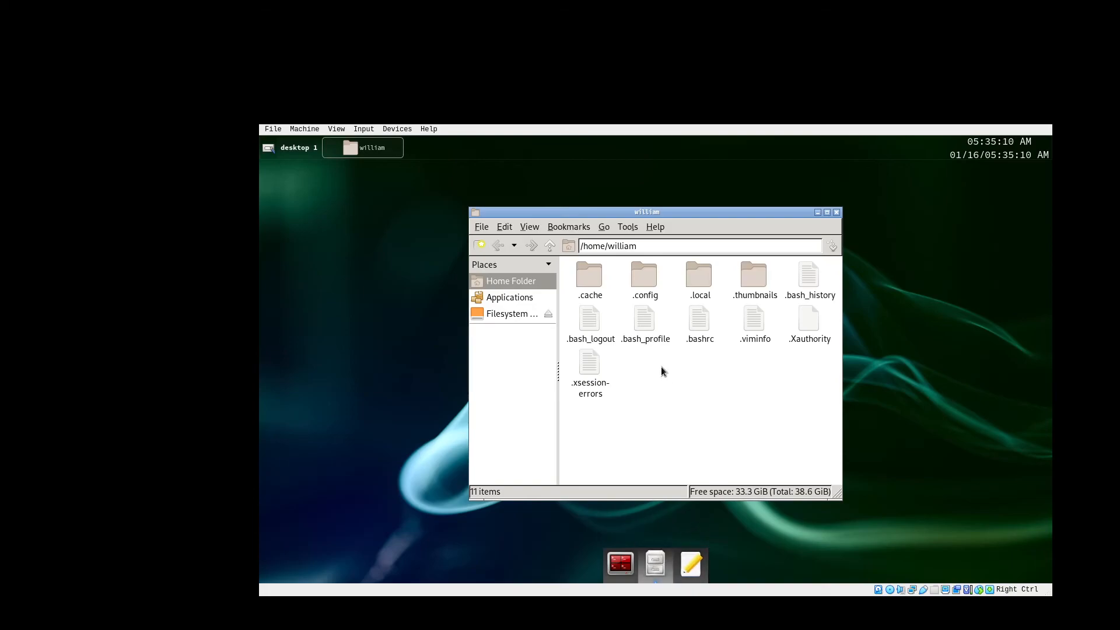
# Open the autostart file from the home folder's .config/openbox directory for editing
pyautogui.doubleClick(651, 275)
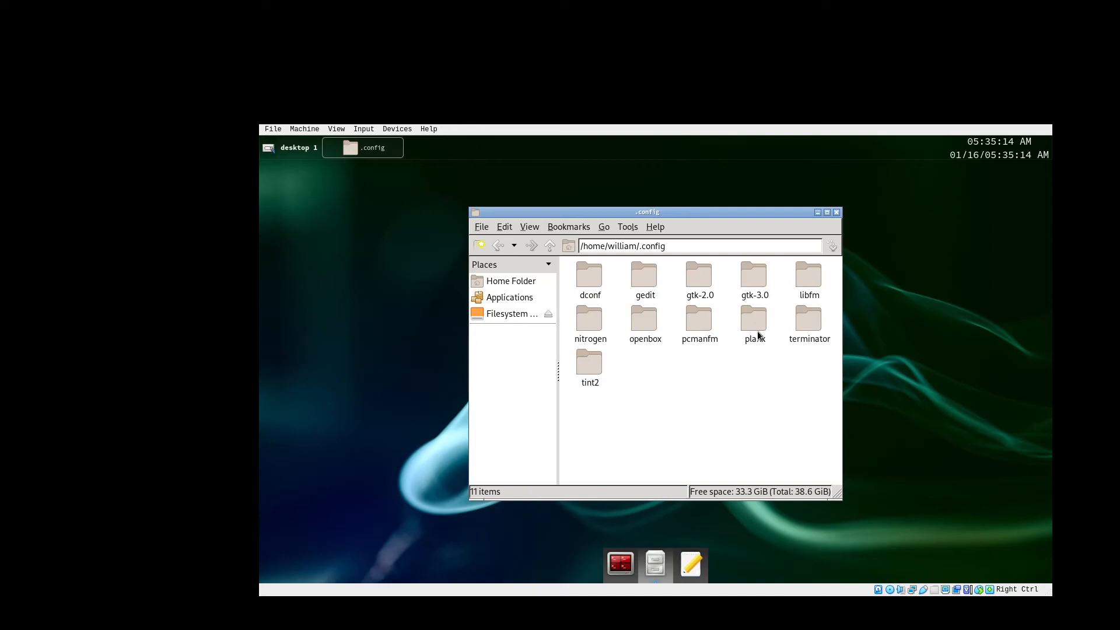
pyautogui.doubleClick(653, 325)
pyautogui.doubleClick(590, 277)
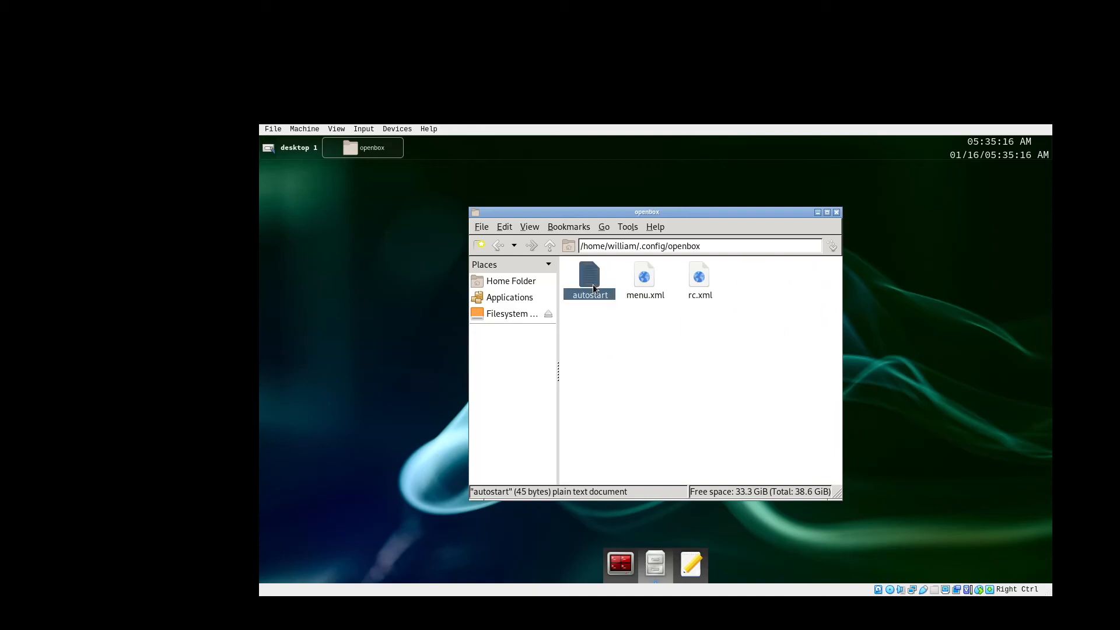
# Set the text editor's color scheme to Solarized Dark and close its preferences
pyautogui.click(695, 176)
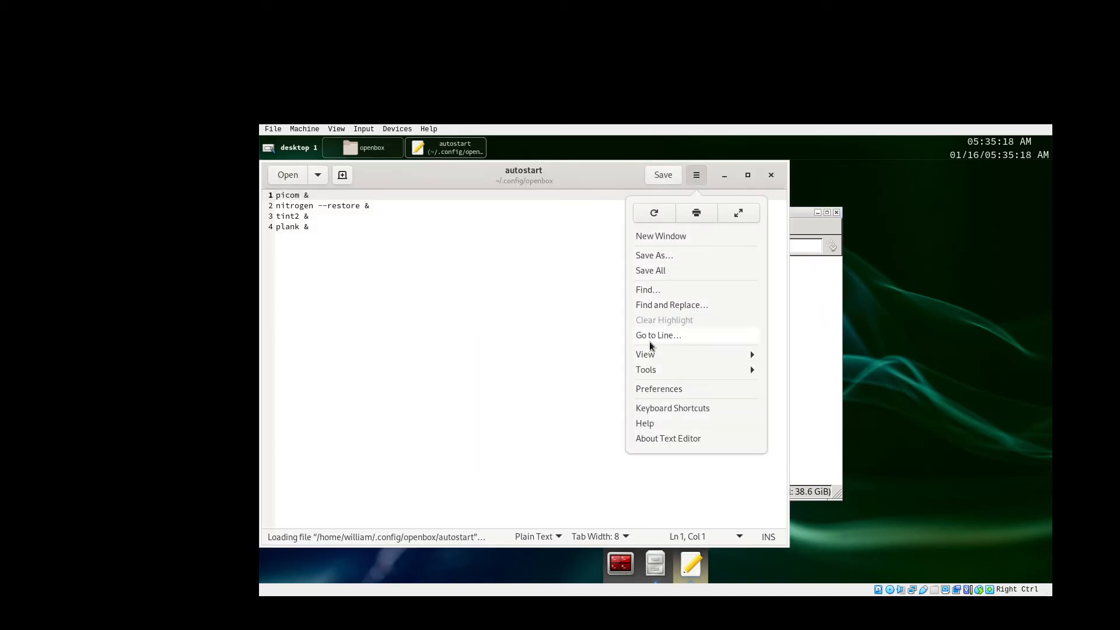
pyautogui.click(651, 389)
pyautogui.click(532, 271)
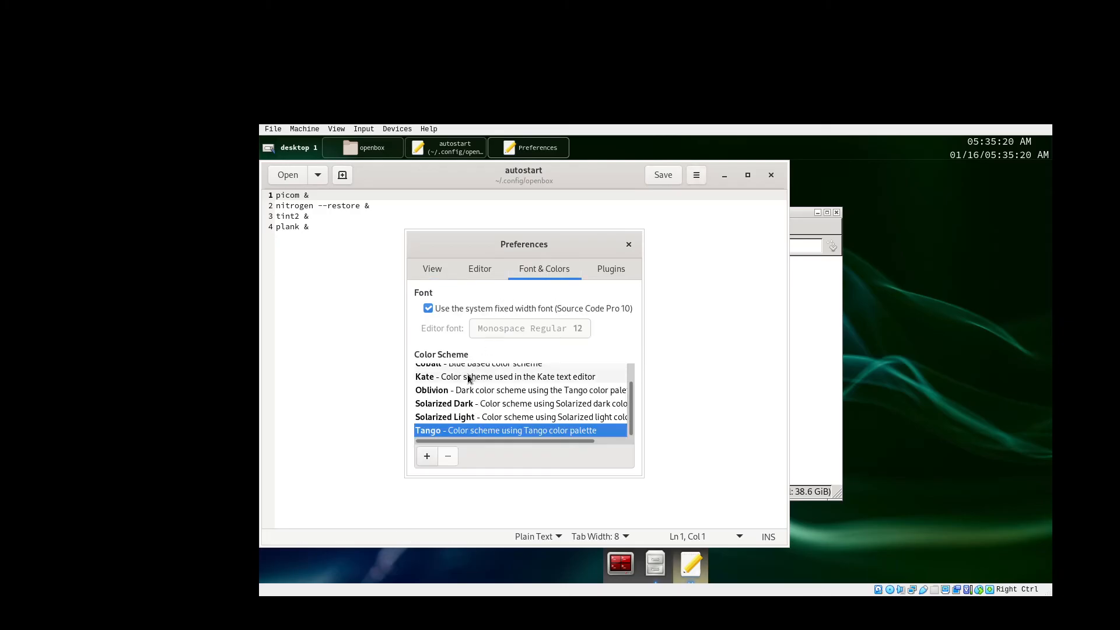
pyautogui.click(477, 405)
pyautogui.click(628, 245)
# Add the line "exec sudo ip link set enp0s3 up &" below plank in the autostart file, followed by a new line
pyautogui.click(398, 257)
pyautogui.press('Return')
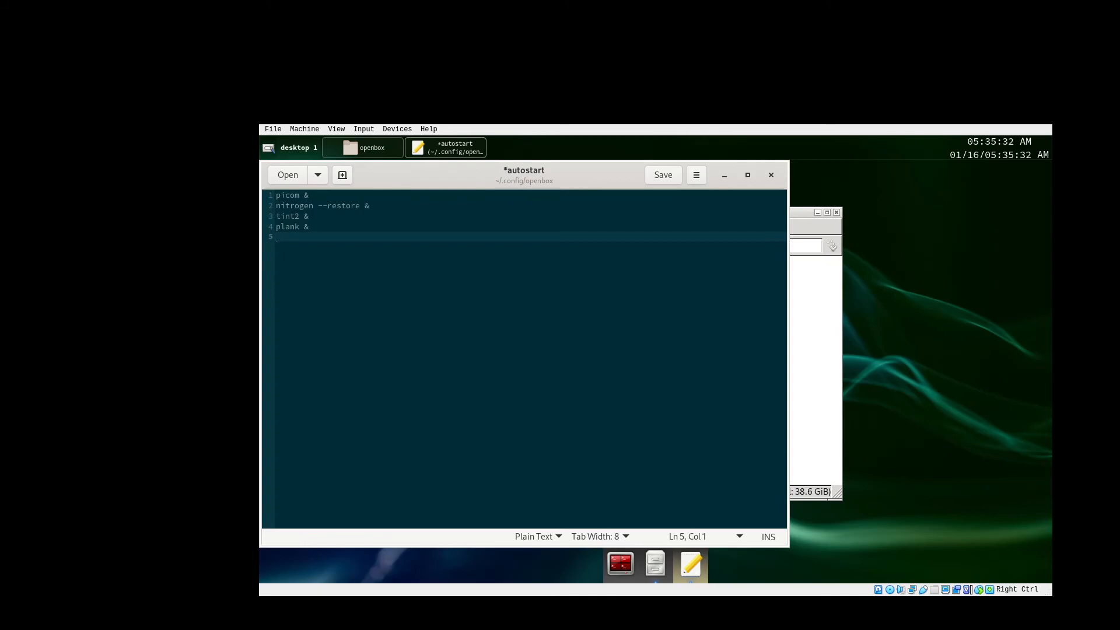
pyautogui.write('exec')
pyautogui.write('sudo ip link set enp0s3 up')
pyautogui.press('Left')
pyautogui.press('Left')
pyautogui.press('Left')
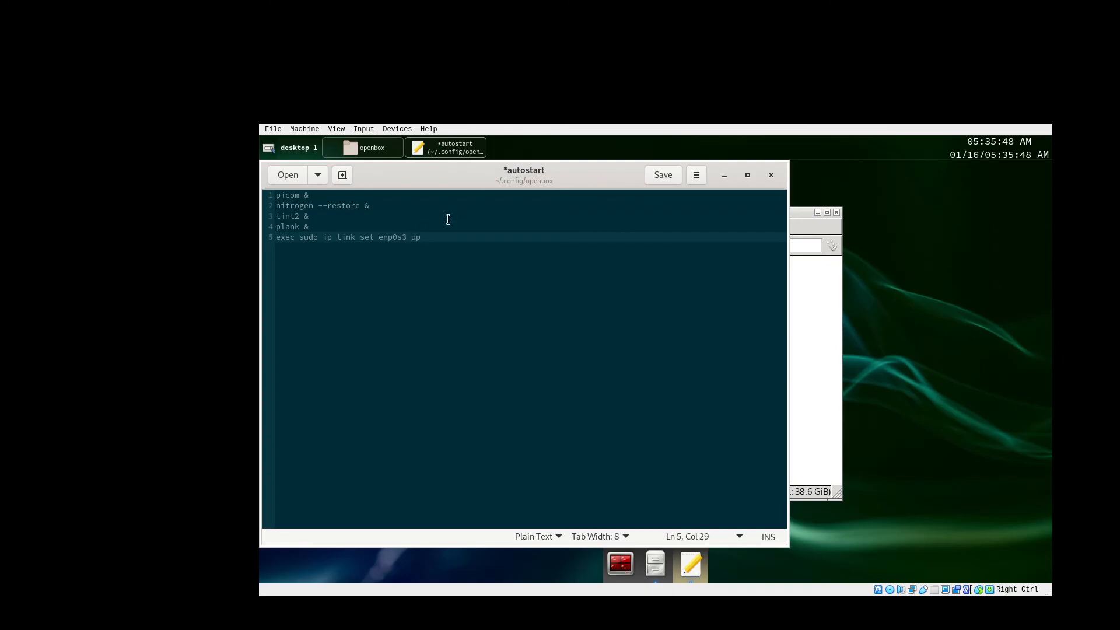
pyautogui.click(483, 238)
pyautogui.write('&')
pyautogui.press('Return')
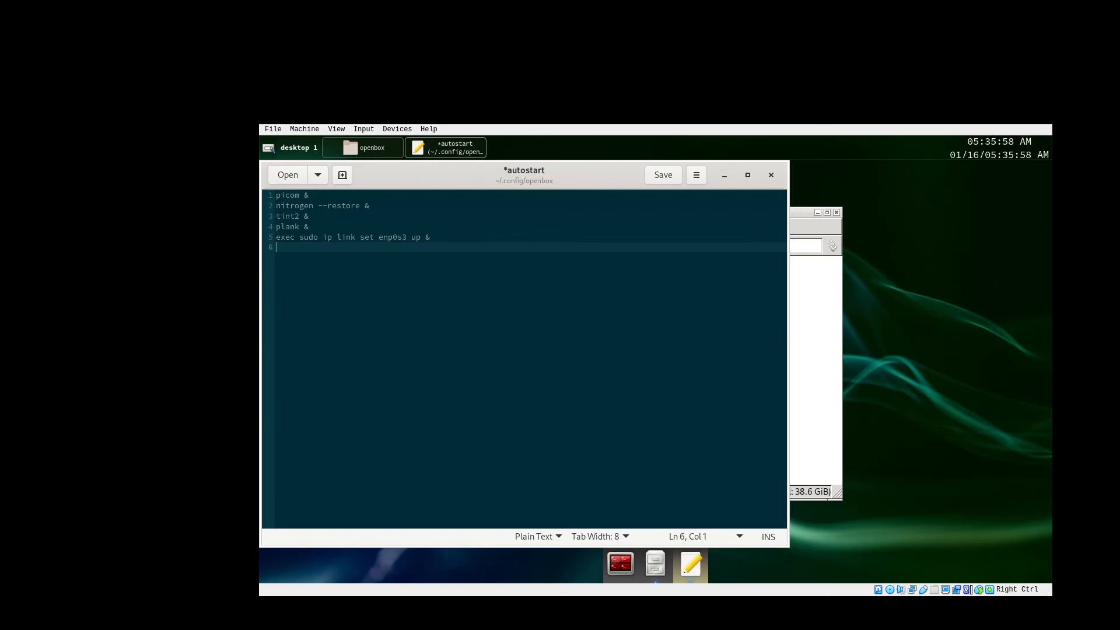
# Draft an exec iwctl Wi-Fi connection line with placeholder passphrase, interface and network names, and erase everything after exec
pyautogui.write('exec iwctl ---passphrase b')
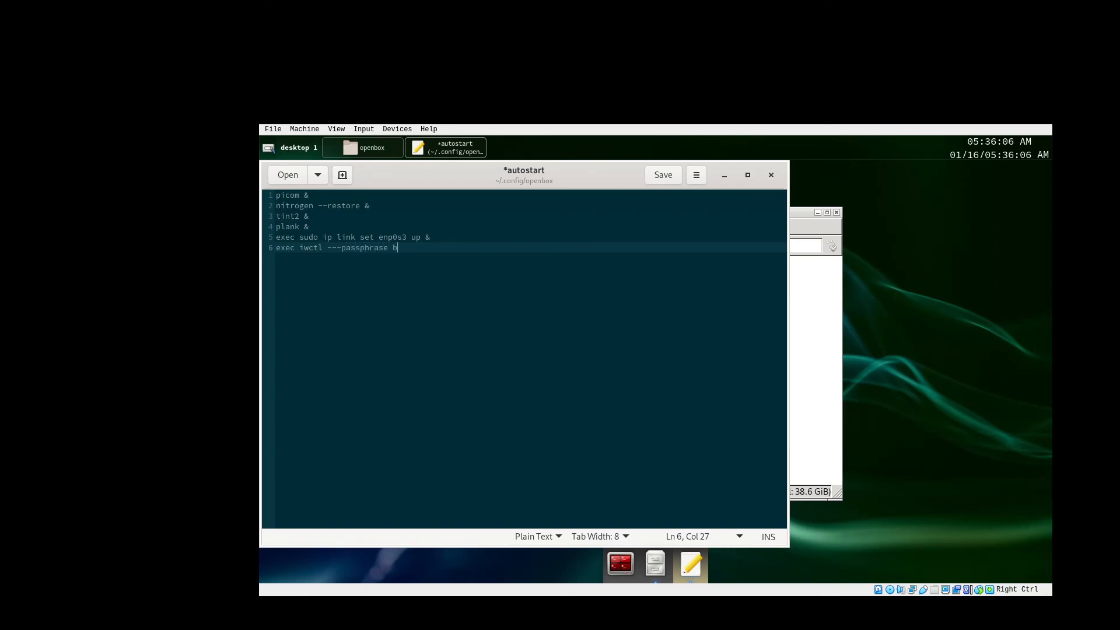
pyautogui.press('BackSpace')
pyautogui.write('password station interface_name connect wifi_essid')
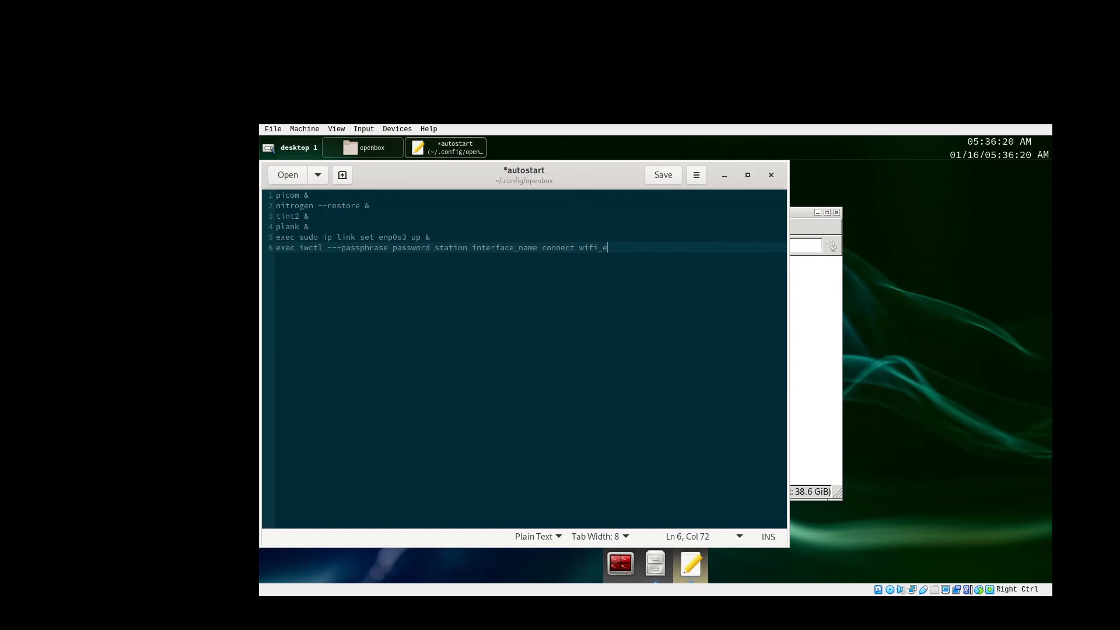
pyautogui.press('BackSpace')
pyautogui.write('d &')
pyautogui.press('BackSpace')
pyautogui.press('BackSpace')
pyautogui.press('BackSpace')
pyautogui.press('BackSpace')
pyautogui.press('BackSpace')
pyautogui.press('BackSpace')
pyautogui.press('BackSpace')
pyautogui.press('BackSpace')
pyautogui.press('BackSpace')
pyautogui.press('BackSpace')
pyautogui.press('BackSpace')
pyautogui.press('BackSpace')
pyautogui.press('BackSpace')
pyautogui.press('BackSpace')
pyautogui.press('BackSpace')
pyautogui.press('BackSpace')
pyautogui.press('BackSpace')
pyautogui.press('BackSpace')
pyautogui.press('BackSpace')
pyautogui.press('BackSpace')
pyautogui.press('BackSpace')
pyautogui.press('BackSpace')
pyautogui.press('BackSpace')
pyautogui.press('BackSpace')
pyautogui.press('BackSpace')
pyautogui.press('BackSpace')
pyautogui.press('BackSpace')
pyautogui.press('BackSpace')
pyautogui.press('BackSpace')
pyautogui.press('BackSpace')
pyautogui.press('BackSpace')
pyautogui.press('BackSpace')
pyautogui.press('BackSpace')
pyautogui.press('BackSpace')
pyautogui.press('BackSpace')
pyautogui.press('BackSpace')
pyautogui.press('BackSpace')
pyautogui.press('BackSpace')
pyautogui.press('BackSpace')
pyautogui.press('BackSpace')
pyautogui.press('BackSpace')
pyautogui.press('BackSpace')
# Complete the last autostart line as "exec sudo dhcpcd &", save the file, and close the text editor and file manager
pyautogui.write('sudo d')
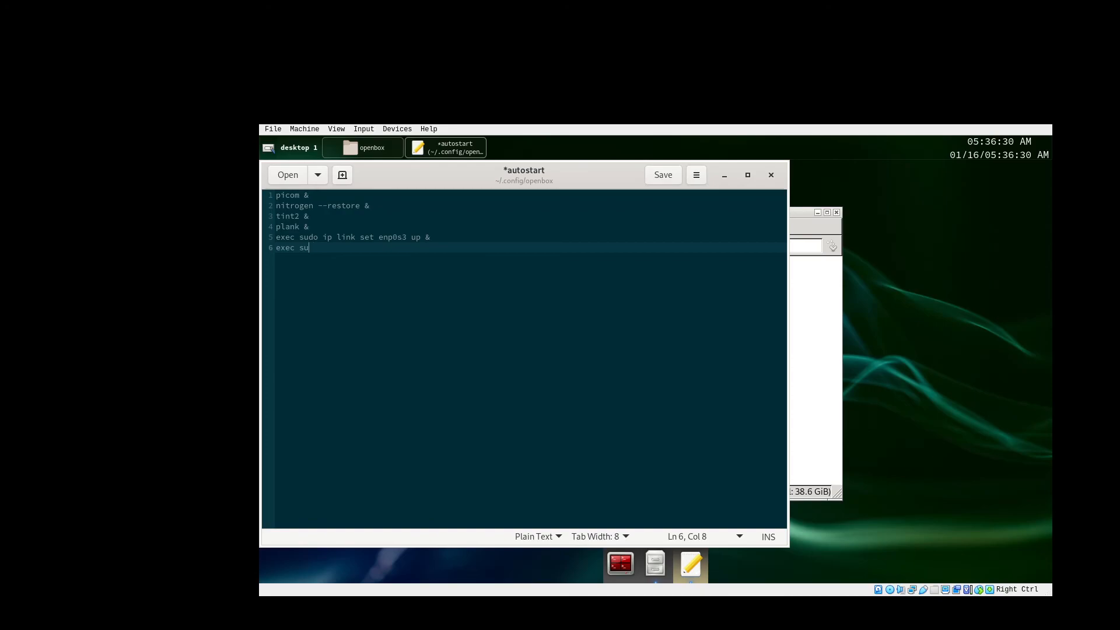
pyautogui.write('hcpcd &')
pyautogui.click(650, 177)
pyautogui.click(770, 175)
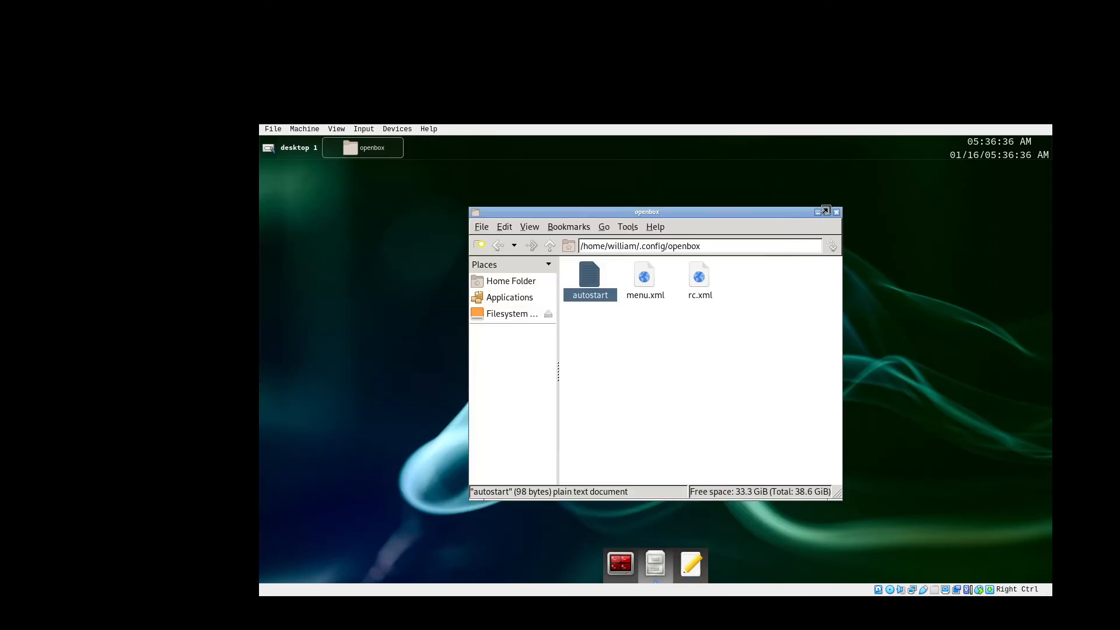
pyautogui.click(836, 213)
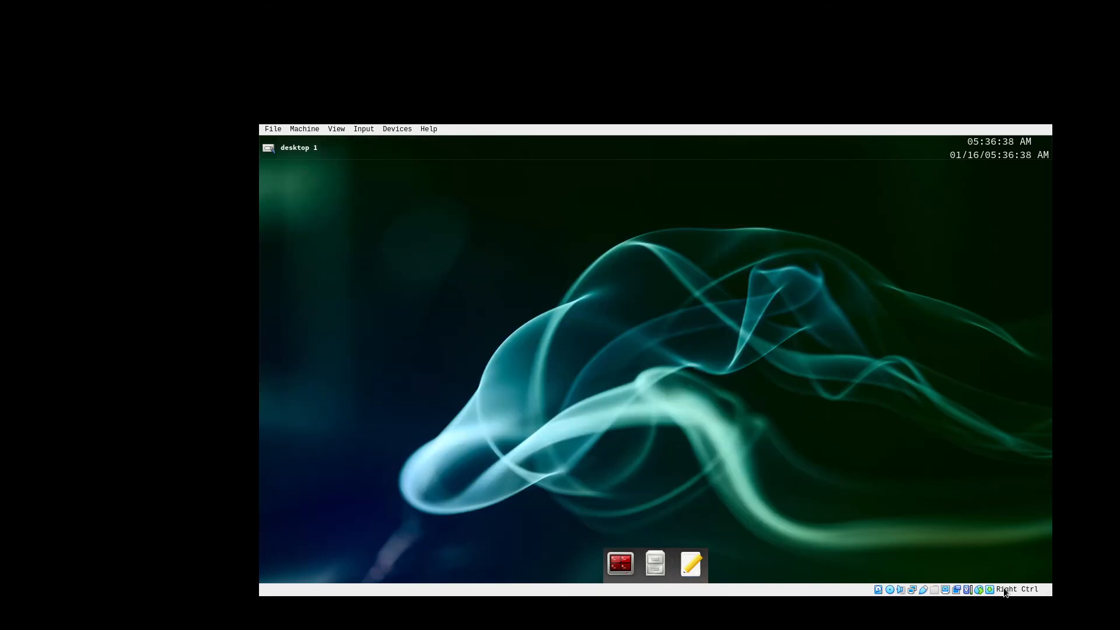